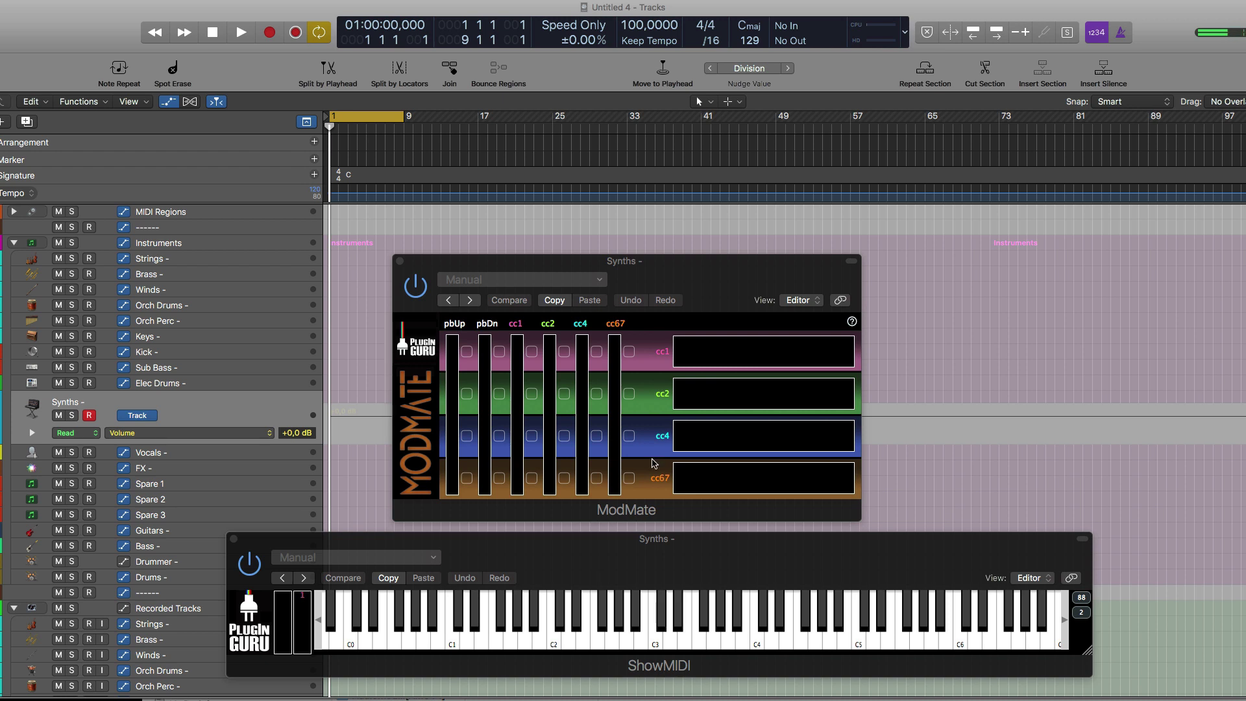
# Switch to Safari and review the AudioSwift page's introduction and its Slider, XY, Mixer and Trigger controller modes
pyautogui.click(690, 279)
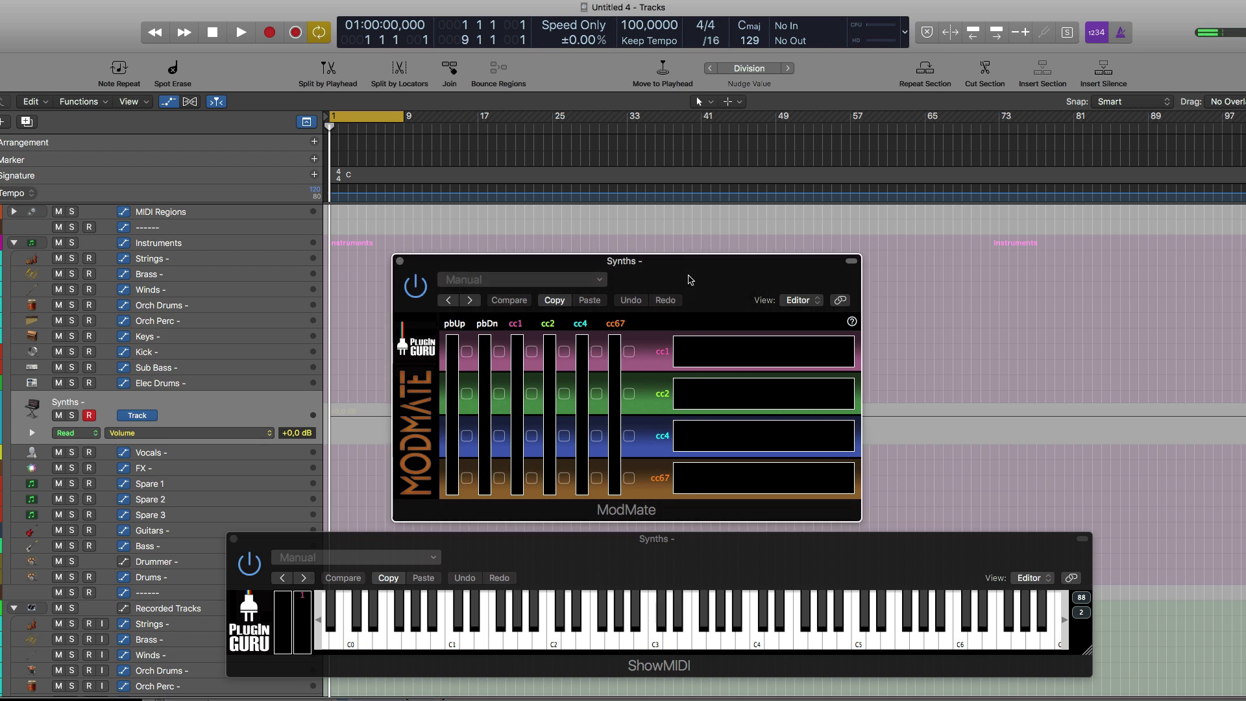
pyautogui.moveTo(939, 4)
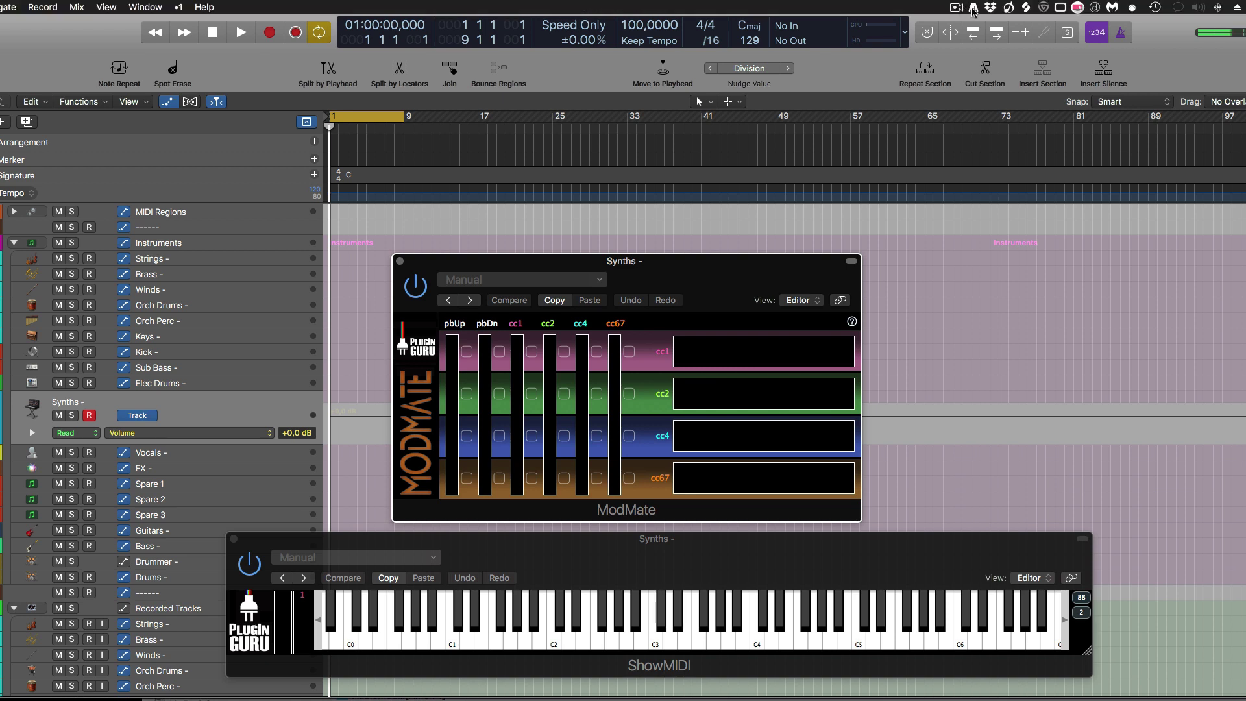
pyautogui.moveTo(973, 698)
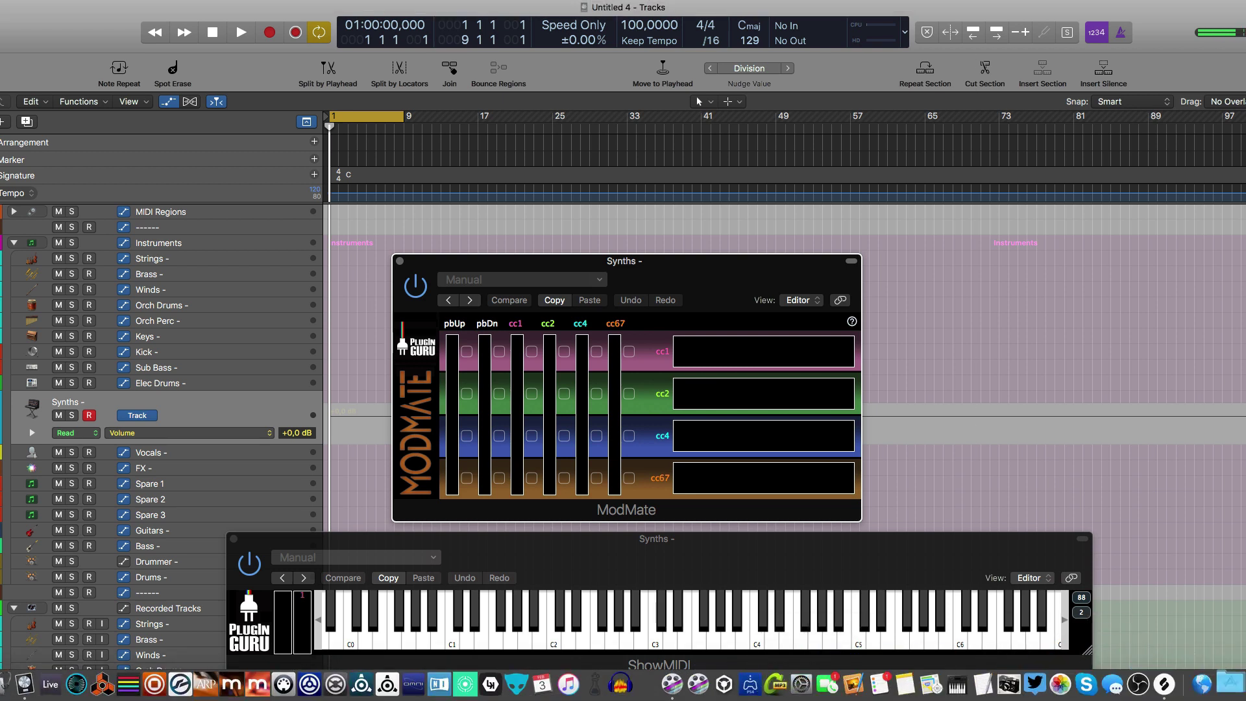
pyautogui.click(1202, 684)
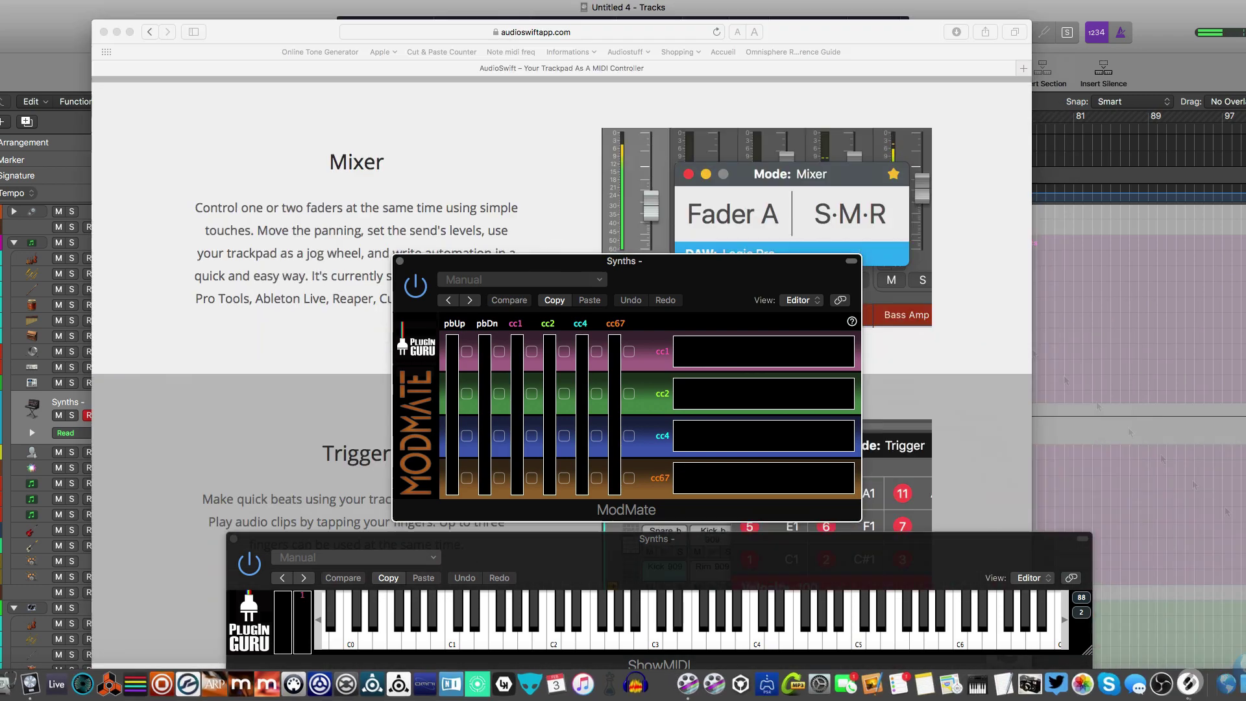
pyautogui.scroll(15, 337, 333)
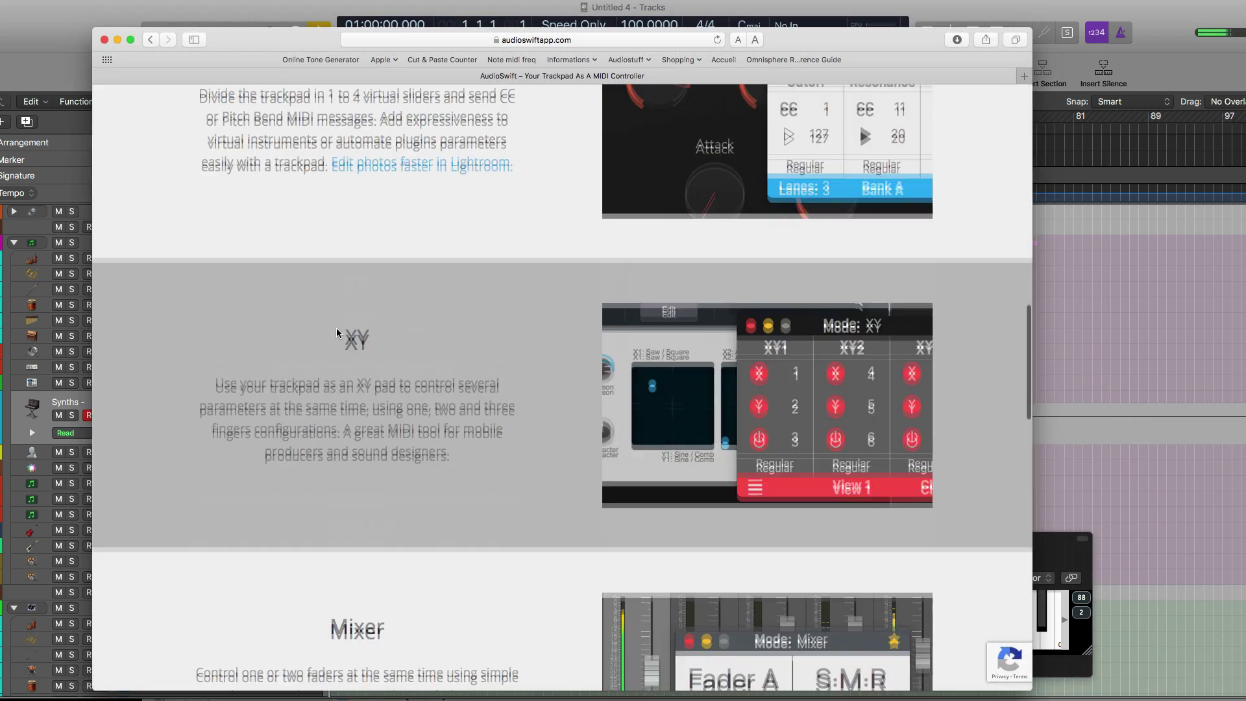
pyautogui.scroll(6, 337, 332)
pyautogui.scroll(-6, 336, 333)
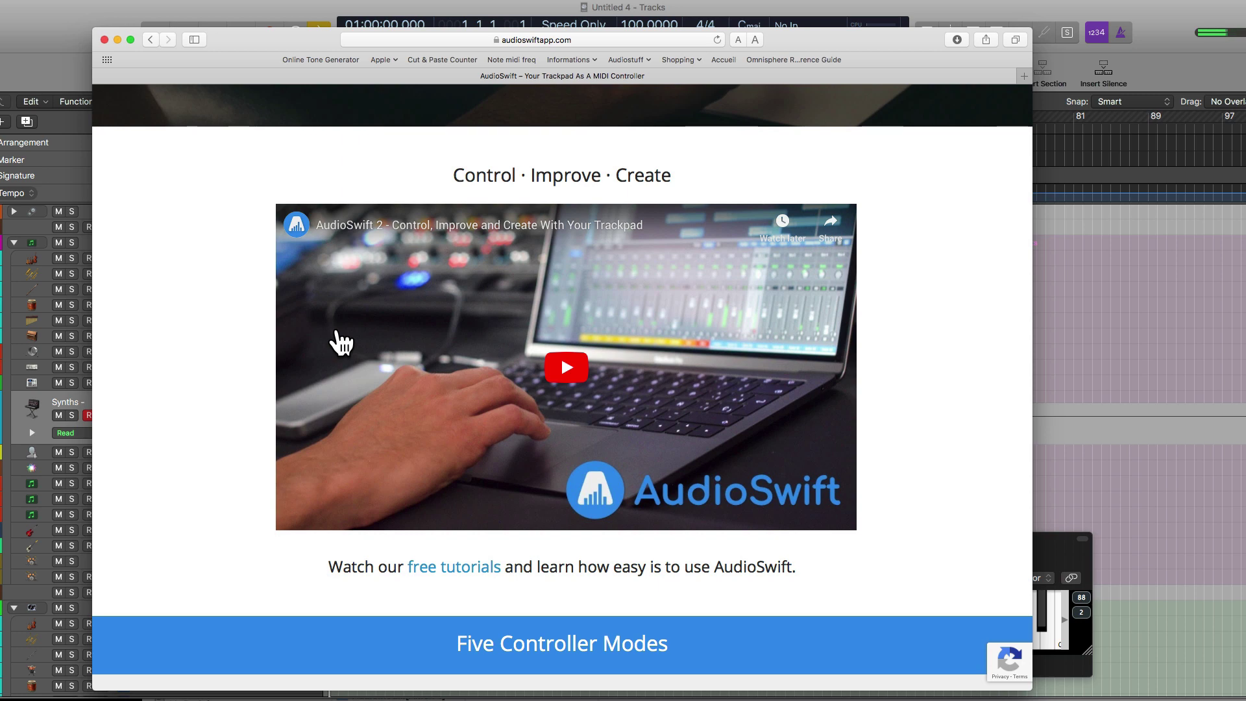
pyautogui.scroll(-10, 337, 342)
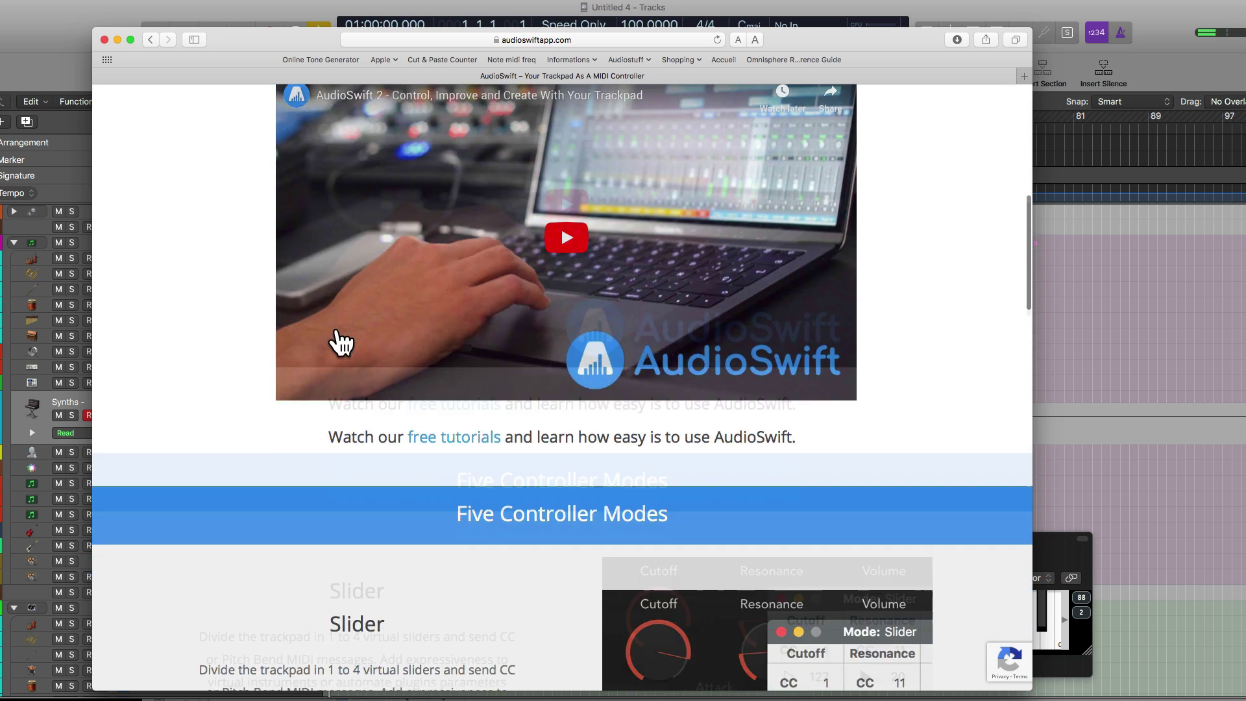
pyautogui.scroll(-5, 337, 333)
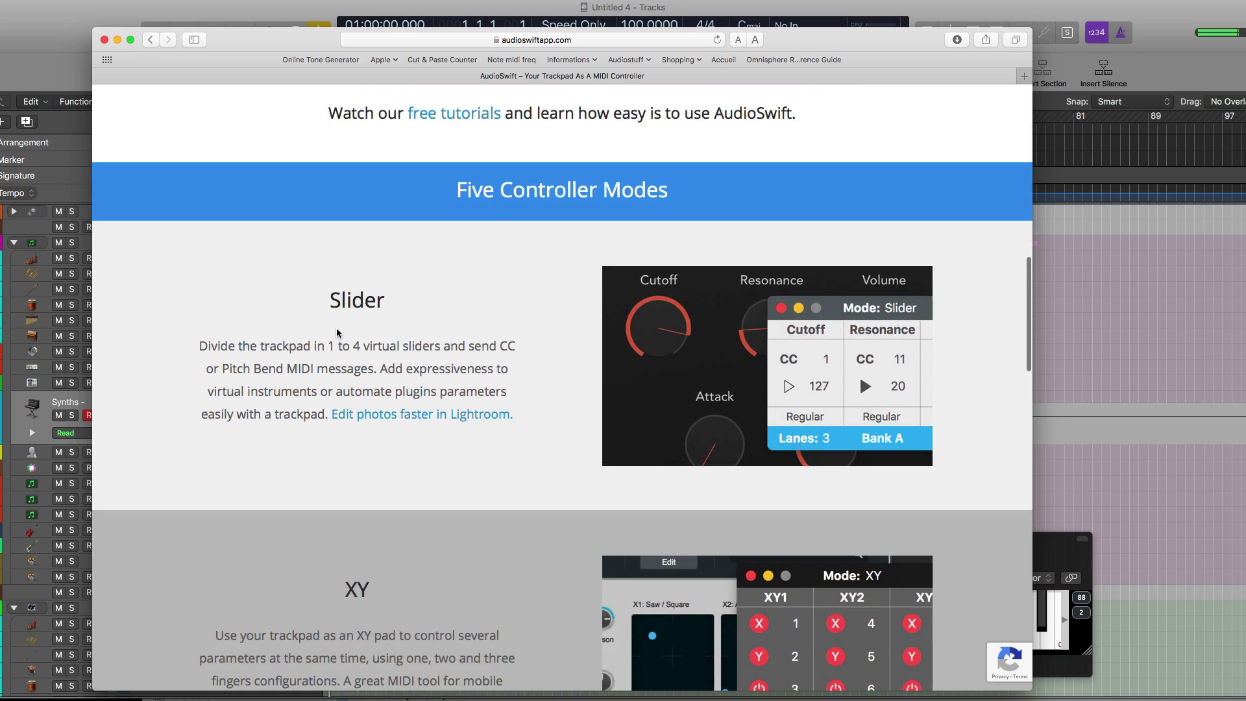
pyautogui.scroll(15, 336, 329)
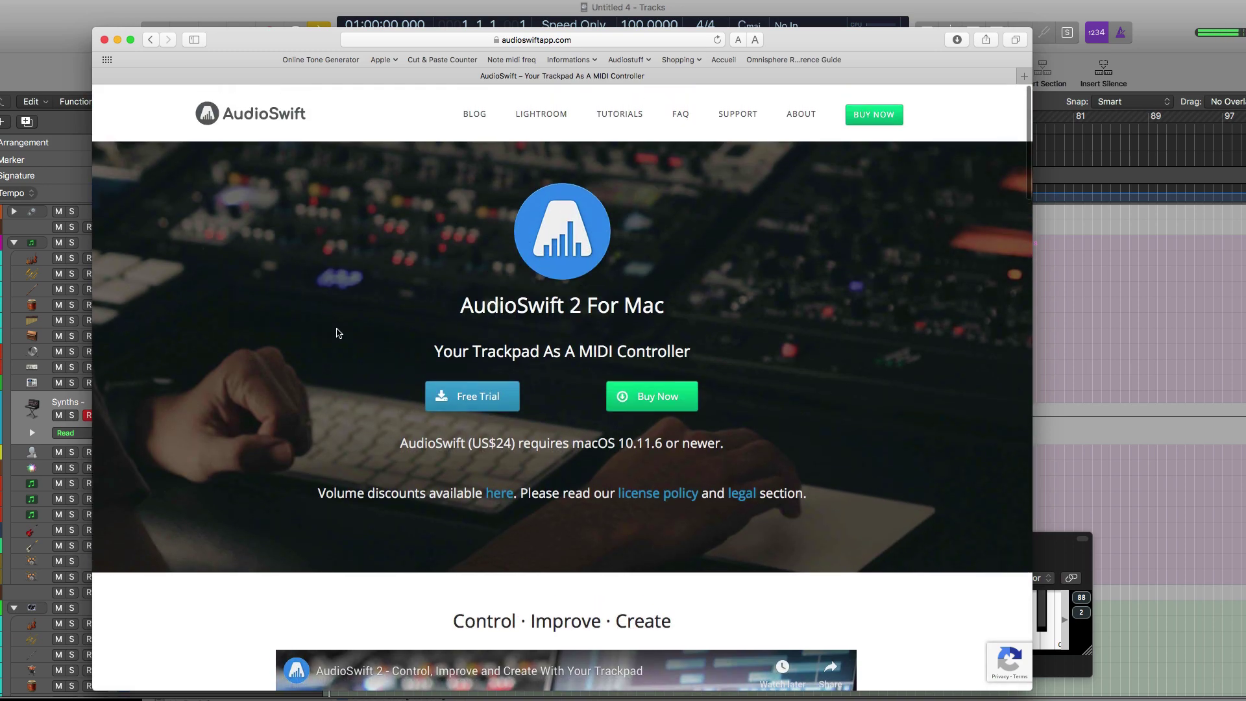
pyautogui.scroll(-2, 337, 331)
pyautogui.scroll(-1, 336, 333)
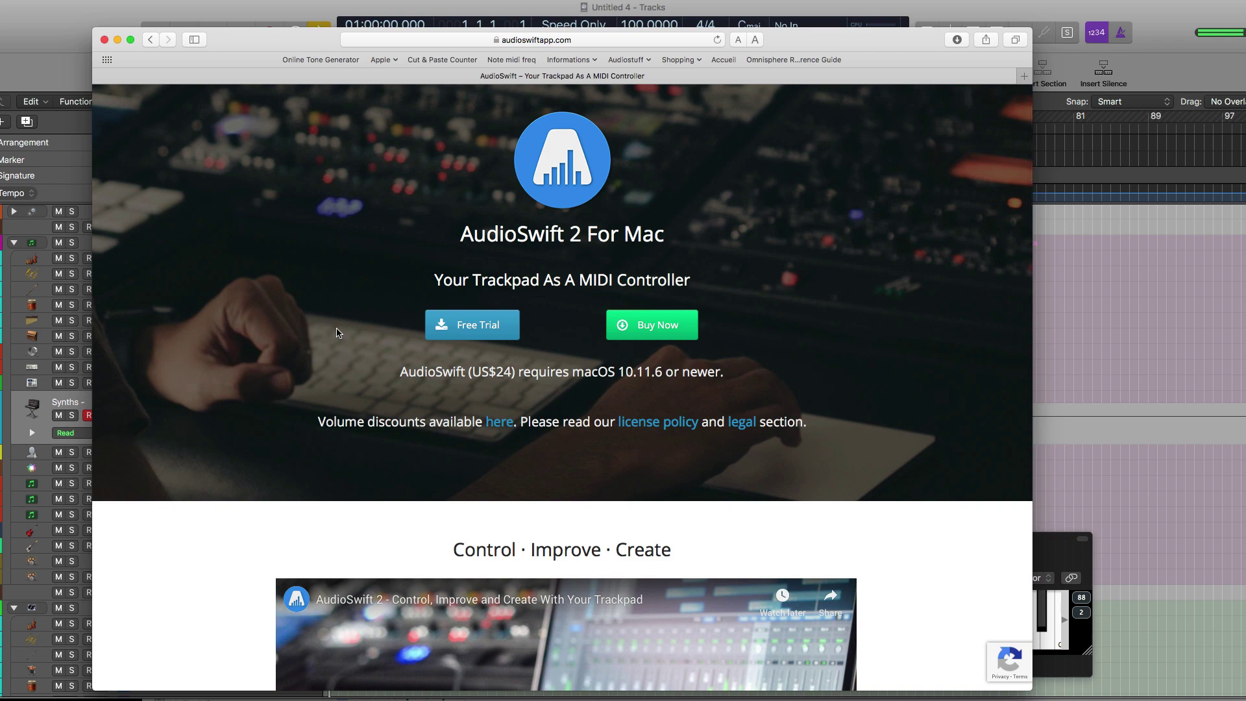
pyautogui.scroll(-15, 337, 333)
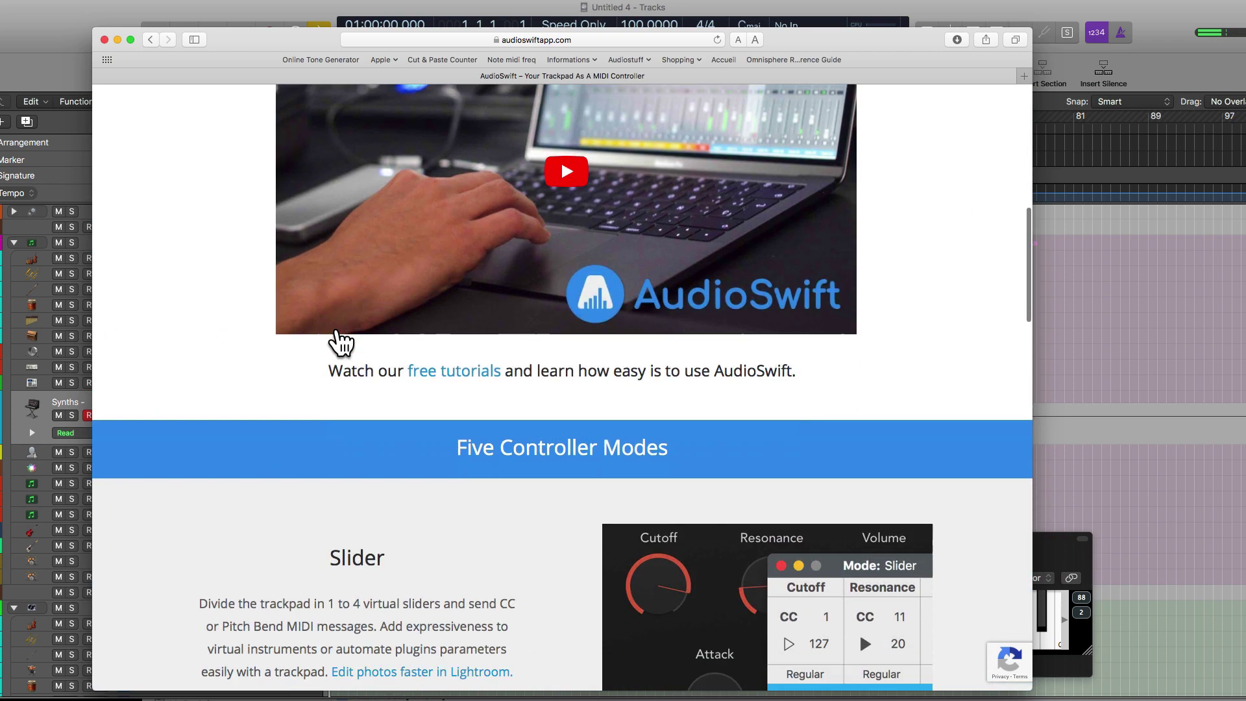
pyautogui.scroll(-20, 337, 333)
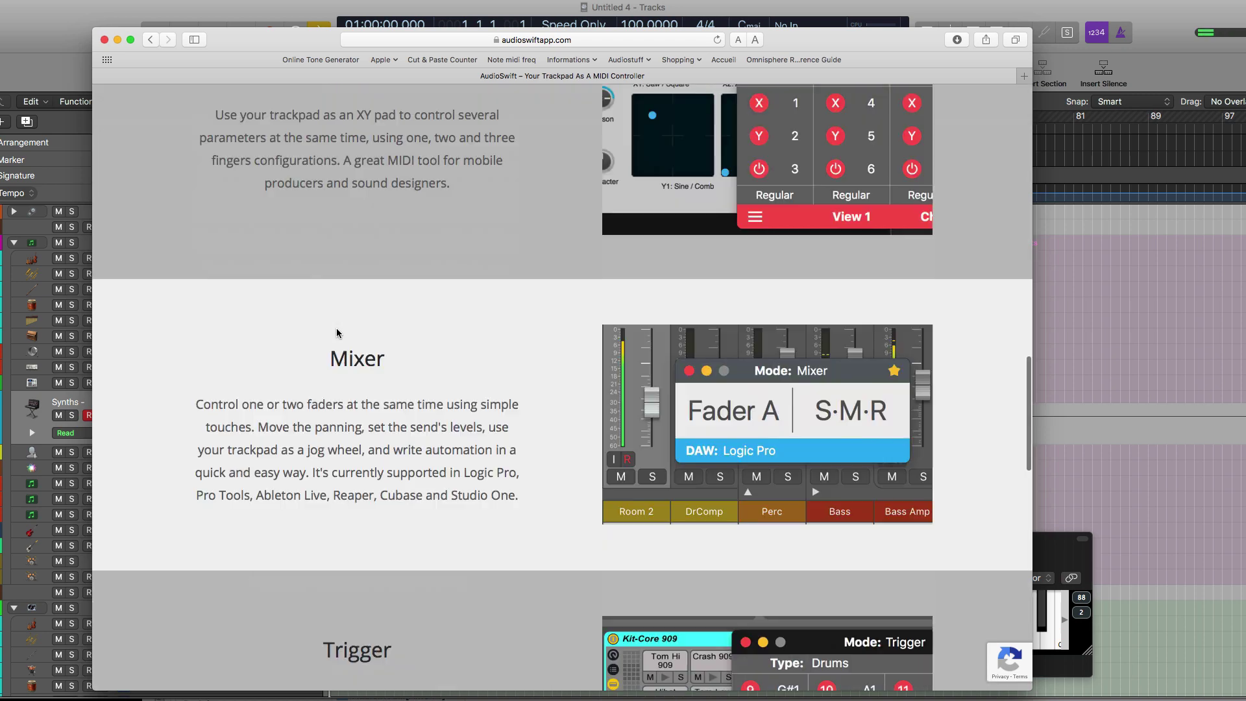
pyautogui.press('super+Up')
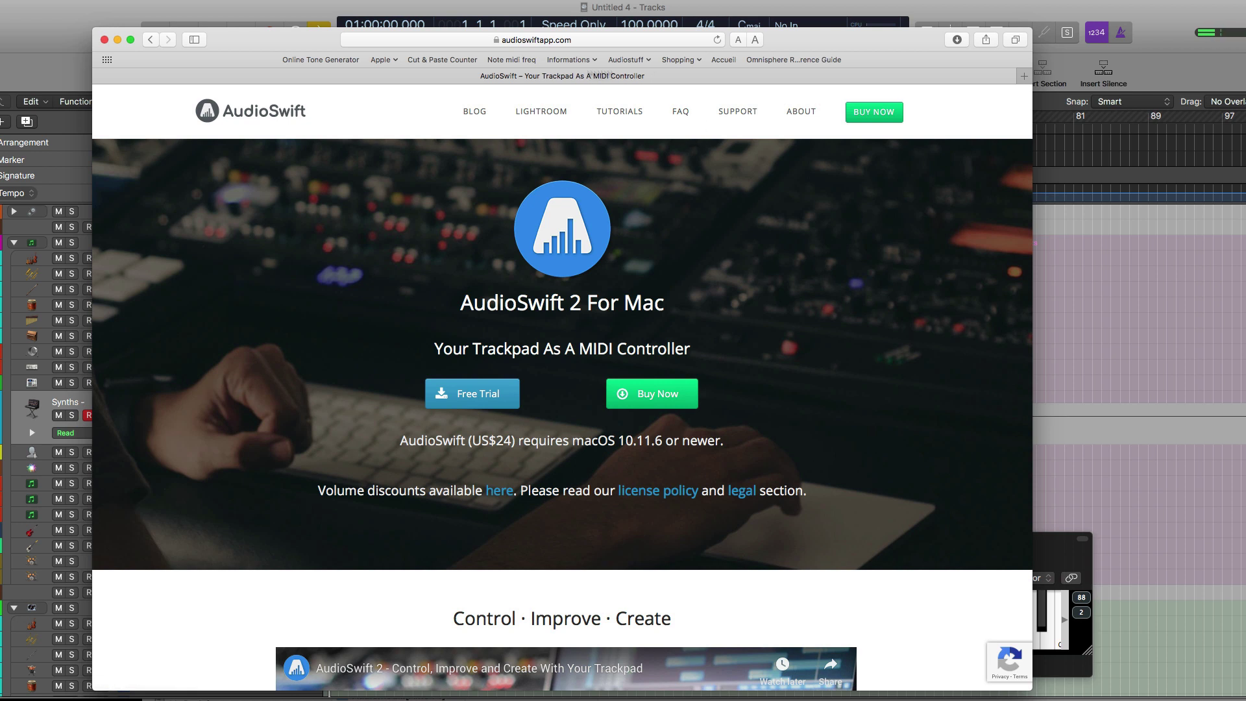
# Switch back to Logic Pro and reposition the ShowMIDI and ModMate plug-in windows
pyautogui.press('super+Tab')
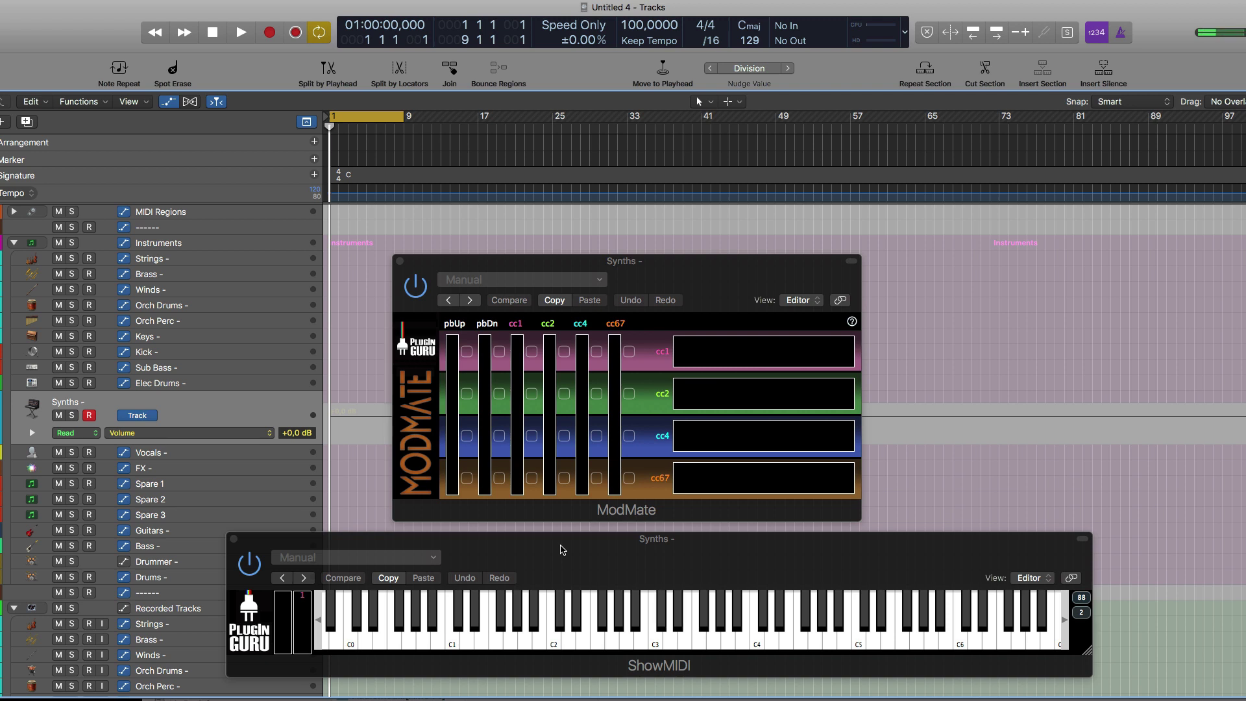
pyautogui.moveTo(562, 550); pyautogui.dragTo(542, 554)
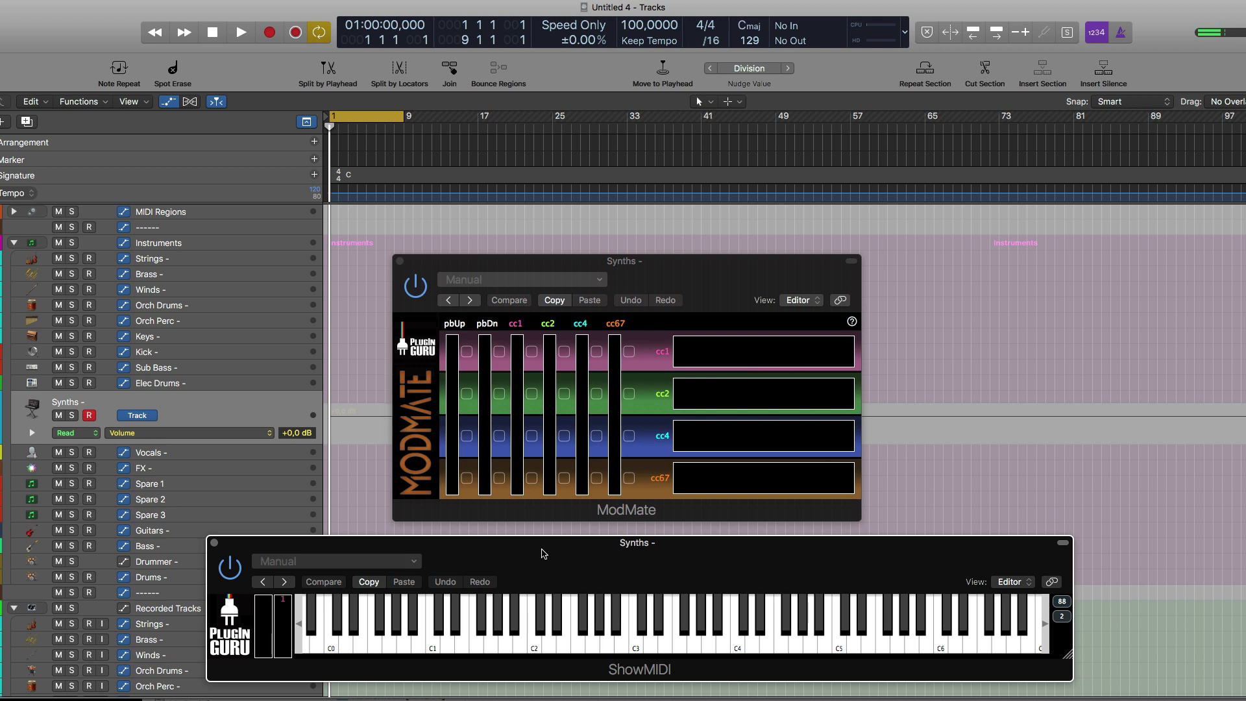
pyautogui.click(687, 279)
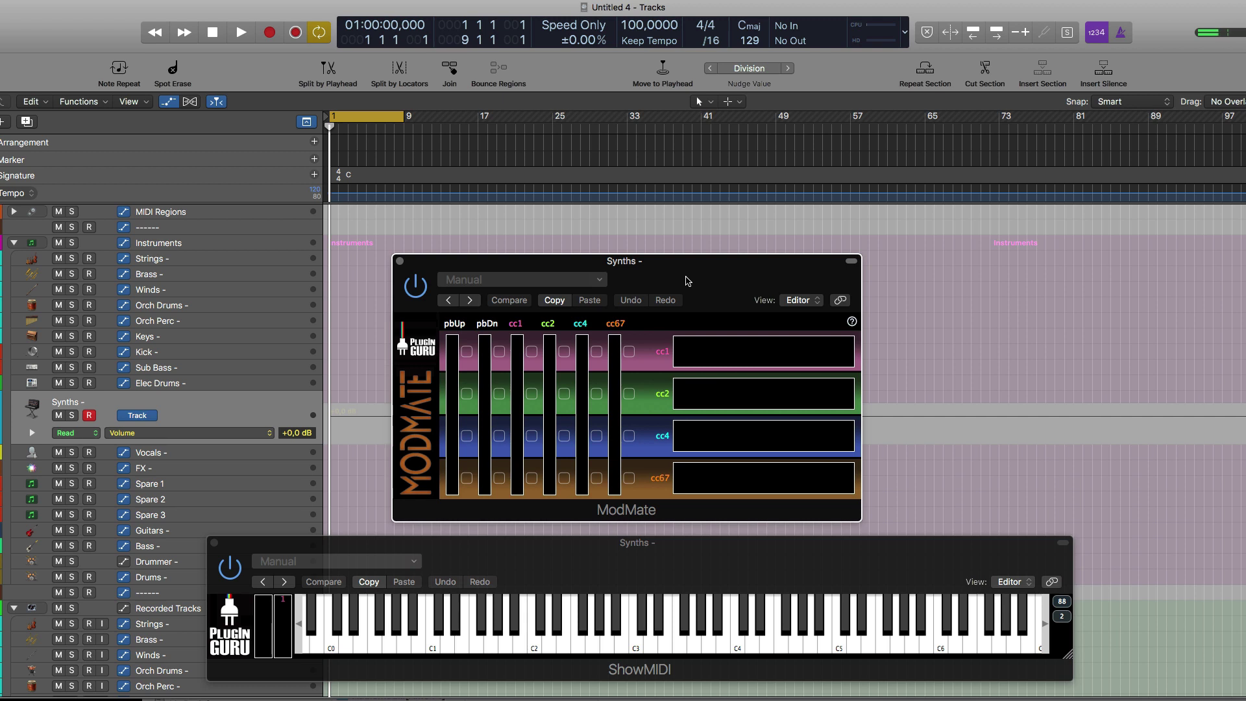
pyautogui.moveTo(678, 276)
pyautogui.mouseDown()
pyautogui.moveTo(662, 277)
pyautogui.moveTo(700, 277)
pyautogui.mouseUp()
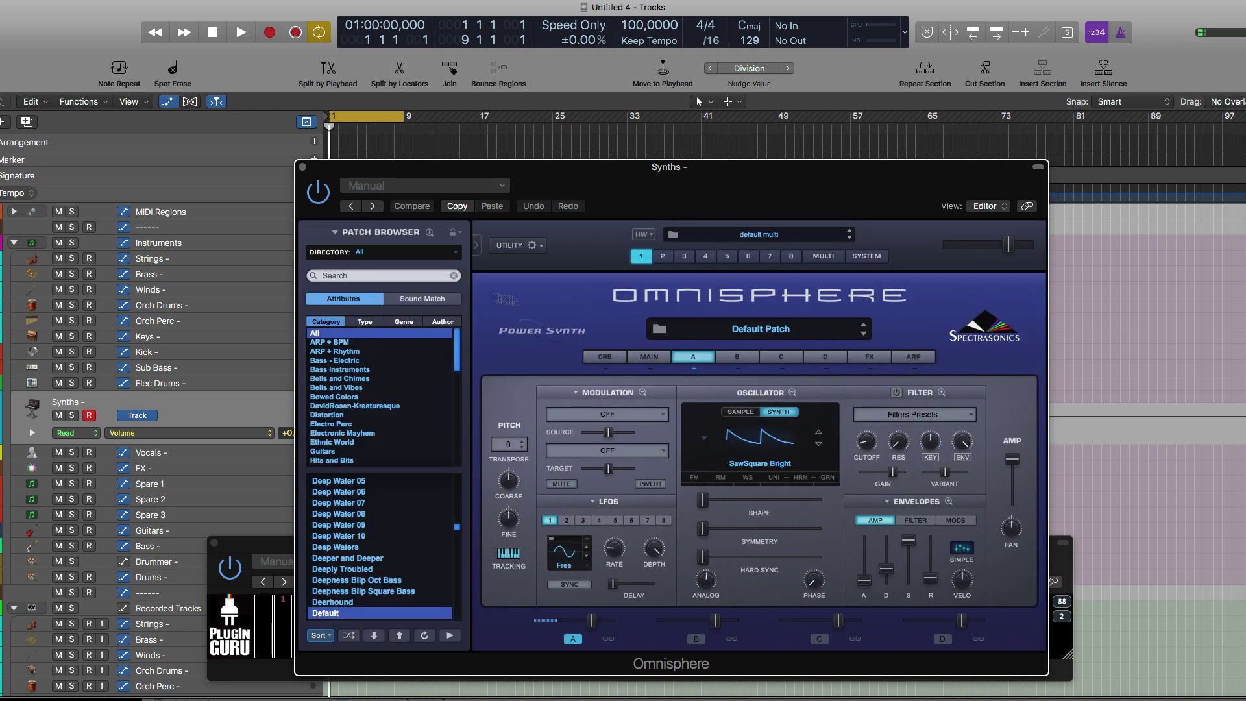
# Load the patch "BASS - Food For Woofs" from Omnisphere's PlugInGuru Airwave Vol 3 user directory and close the instrument window
pyautogui.click(398, 252)
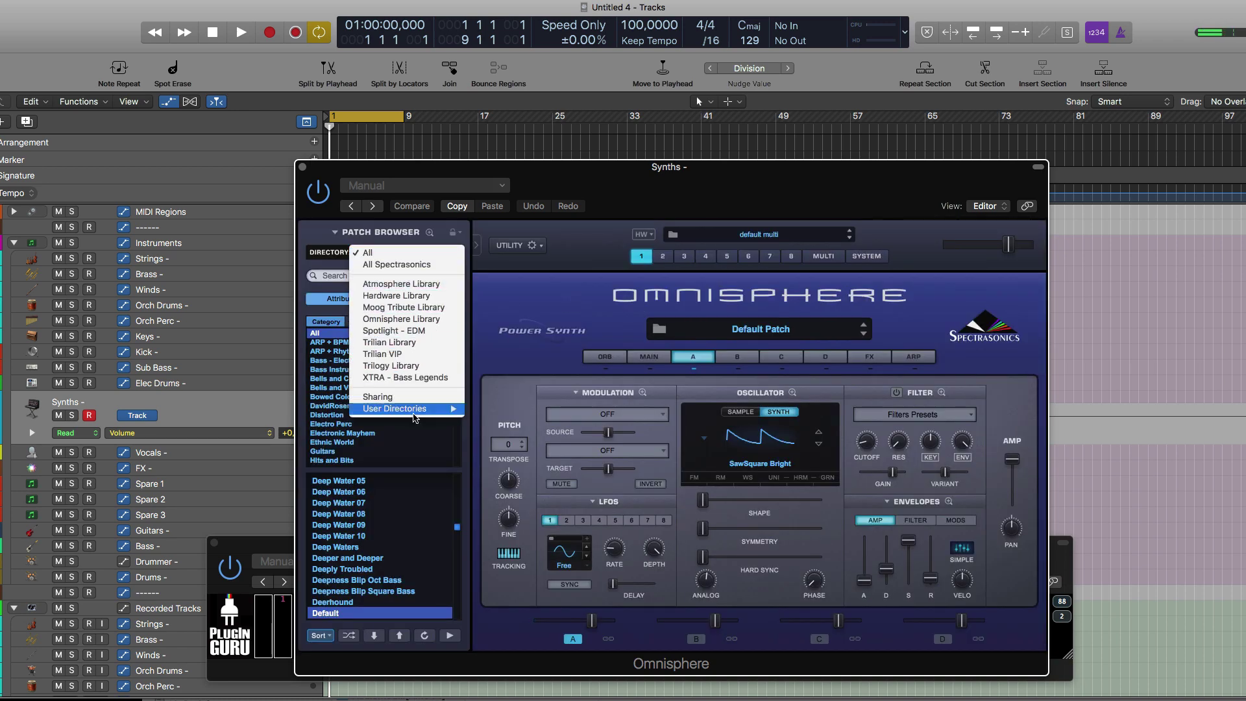
pyautogui.moveTo(416, 415)
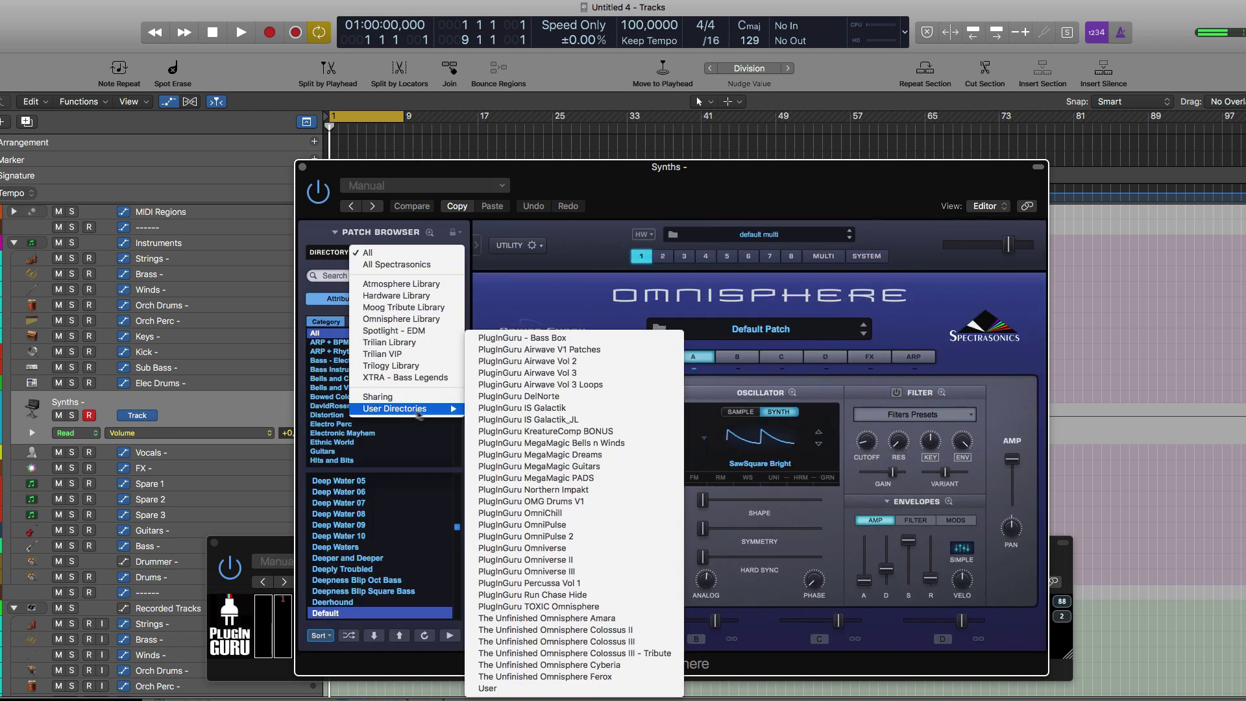
pyautogui.click(590, 379)
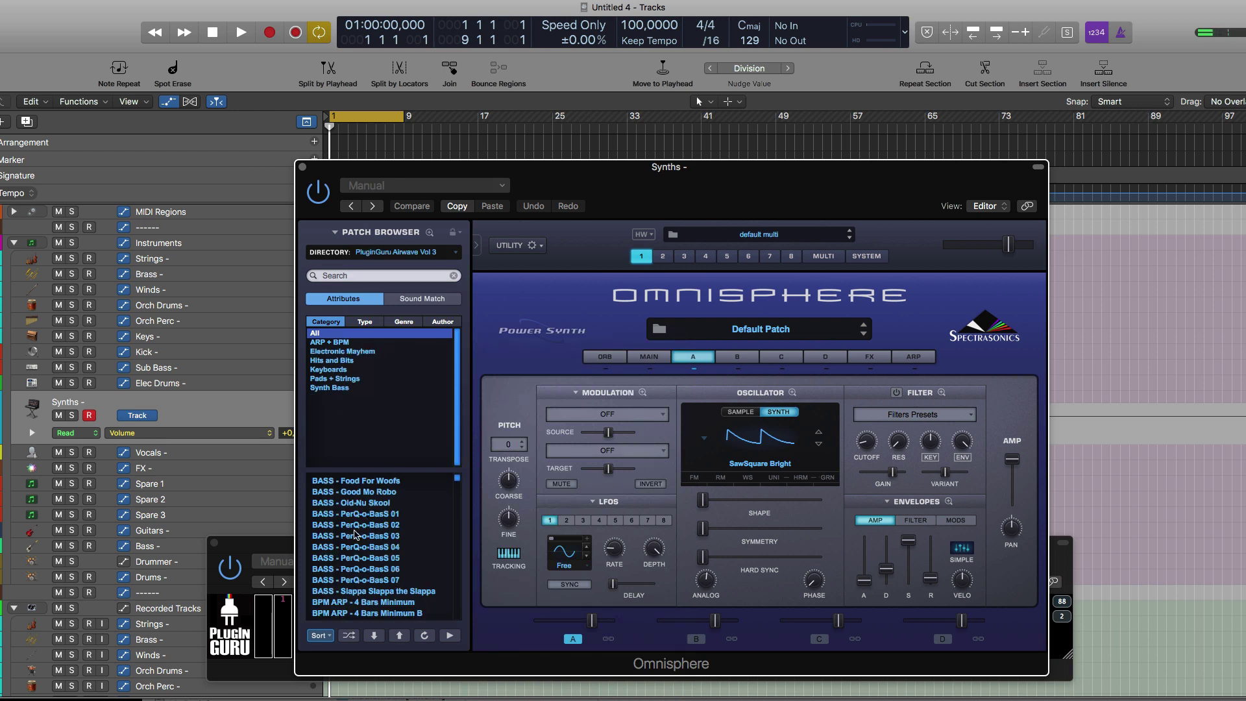
pyautogui.click(375, 481)
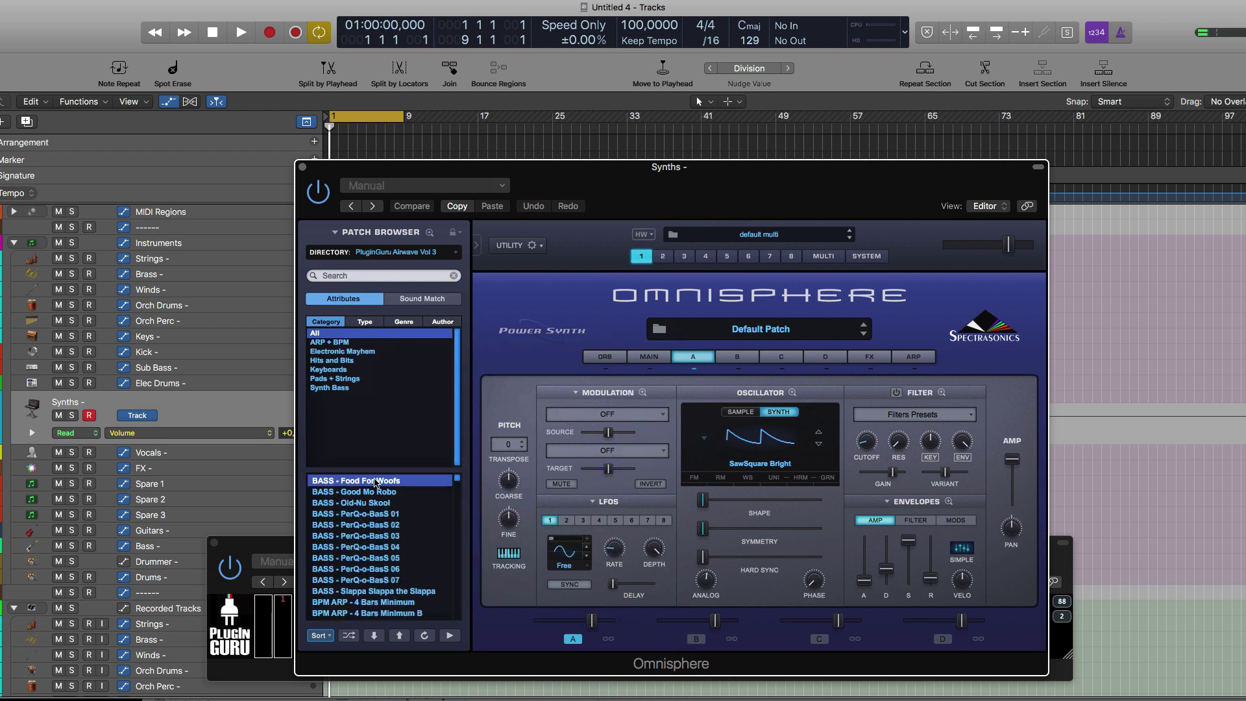
pyautogui.click(302, 168)
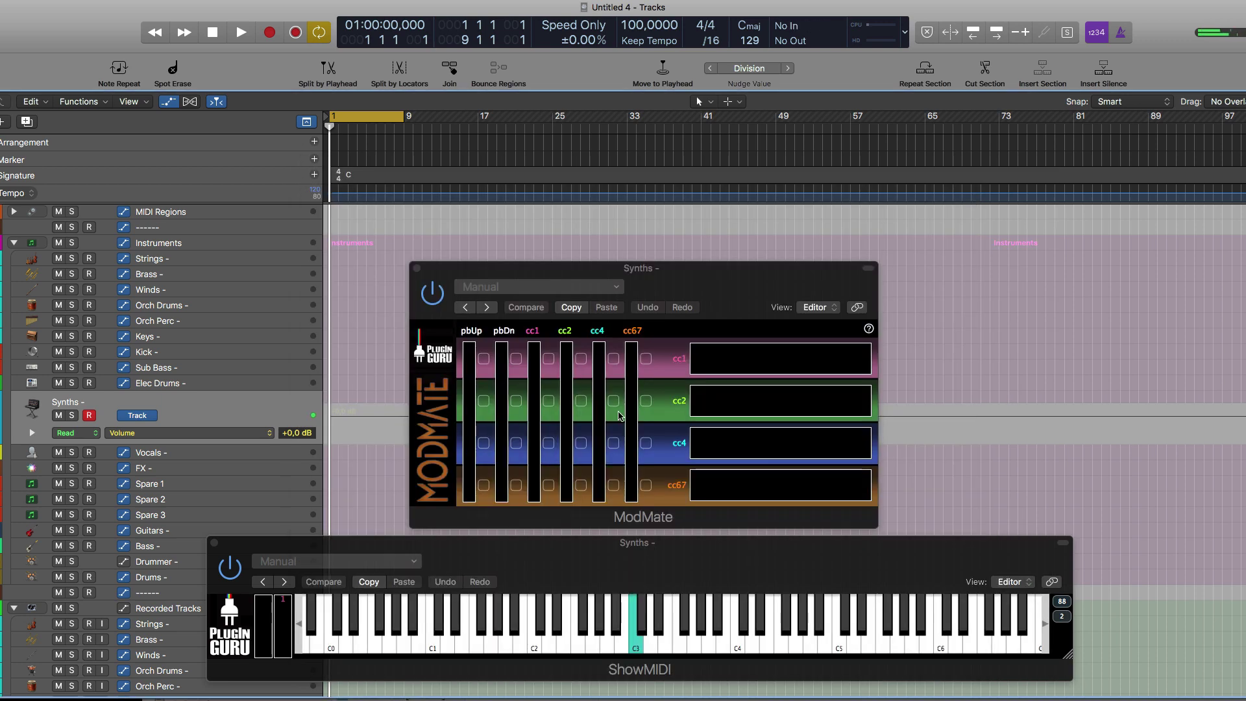
# Sweep ModMate's horizontal cc1, cc2, cc4 and cc67 output sliders to test each controller
pyautogui.moveTo(709, 362); pyautogui.dragTo(644, 352)
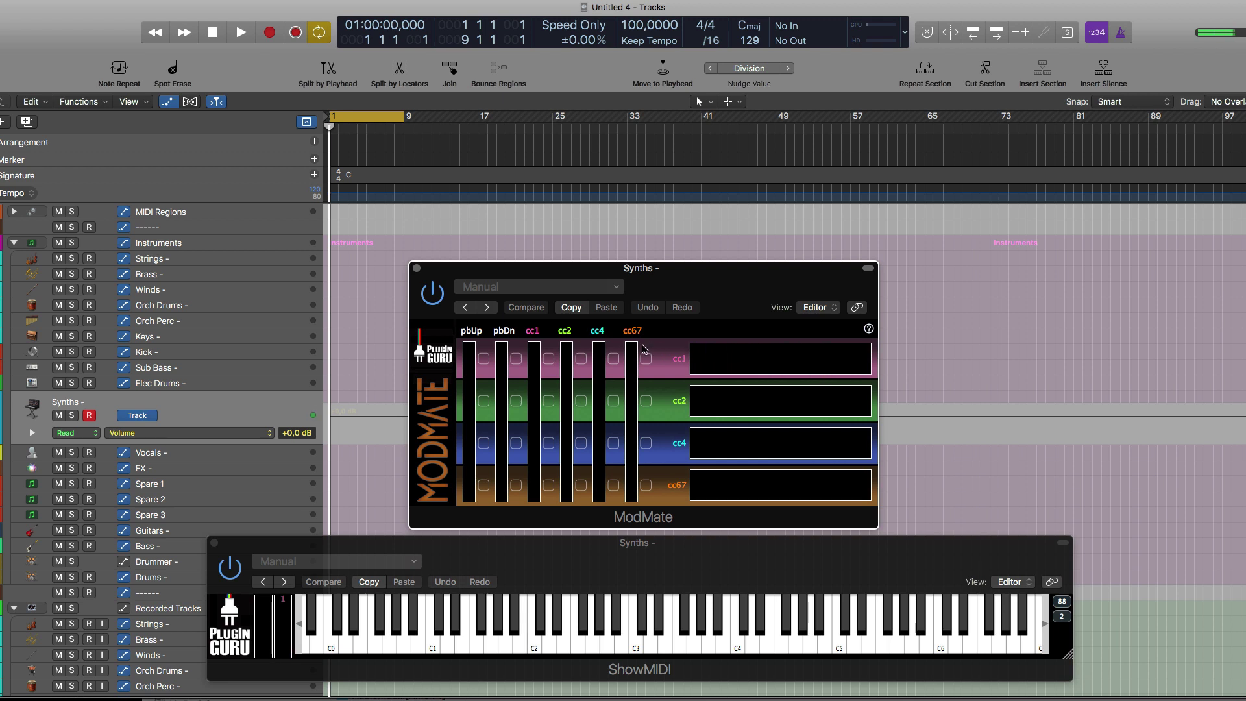
pyautogui.moveTo(692, 360); pyautogui.dragTo(628, 418)
pyautogui.moveTo(692, 443); pyautogui.dragTo(655, 443)
pyautogui.moveTo(729, 342); pyautogui.dragTo(808, 361)
pyautogui.moveTo(786, 438); pyautogui.dragTo(906, 454)
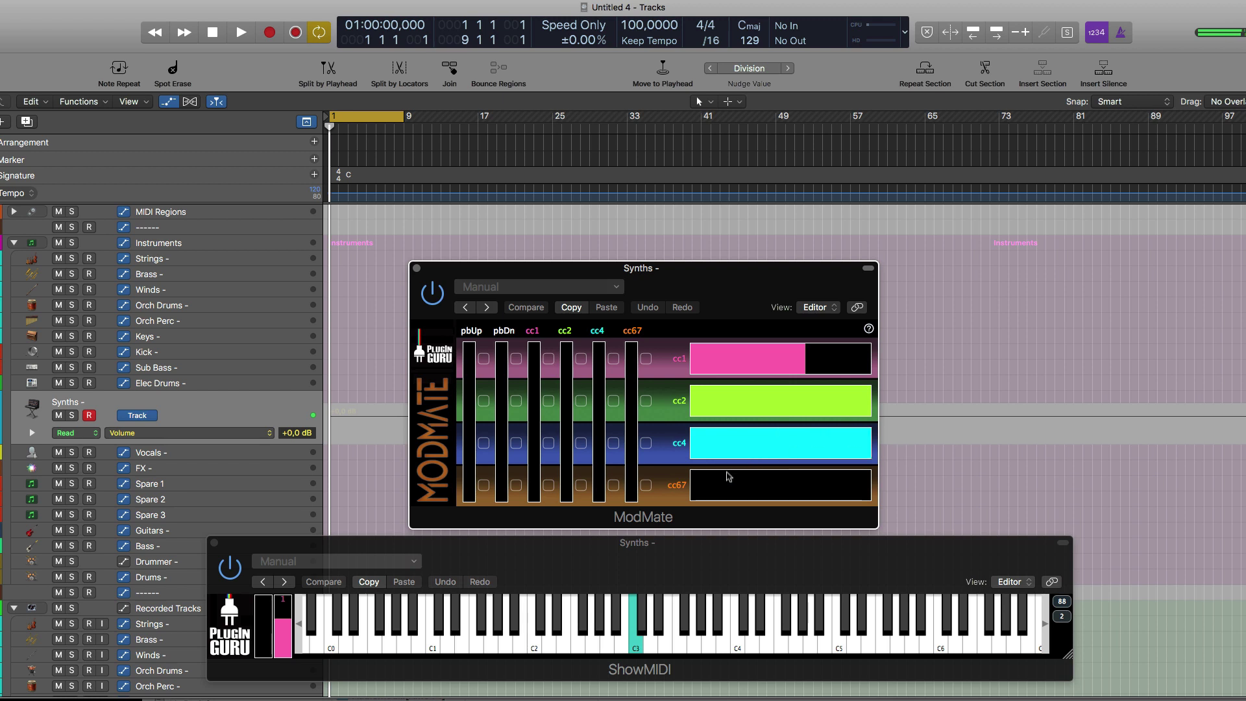
pyautogui.moveTo(727, 474); pyautogui.dragTo(862, 478)
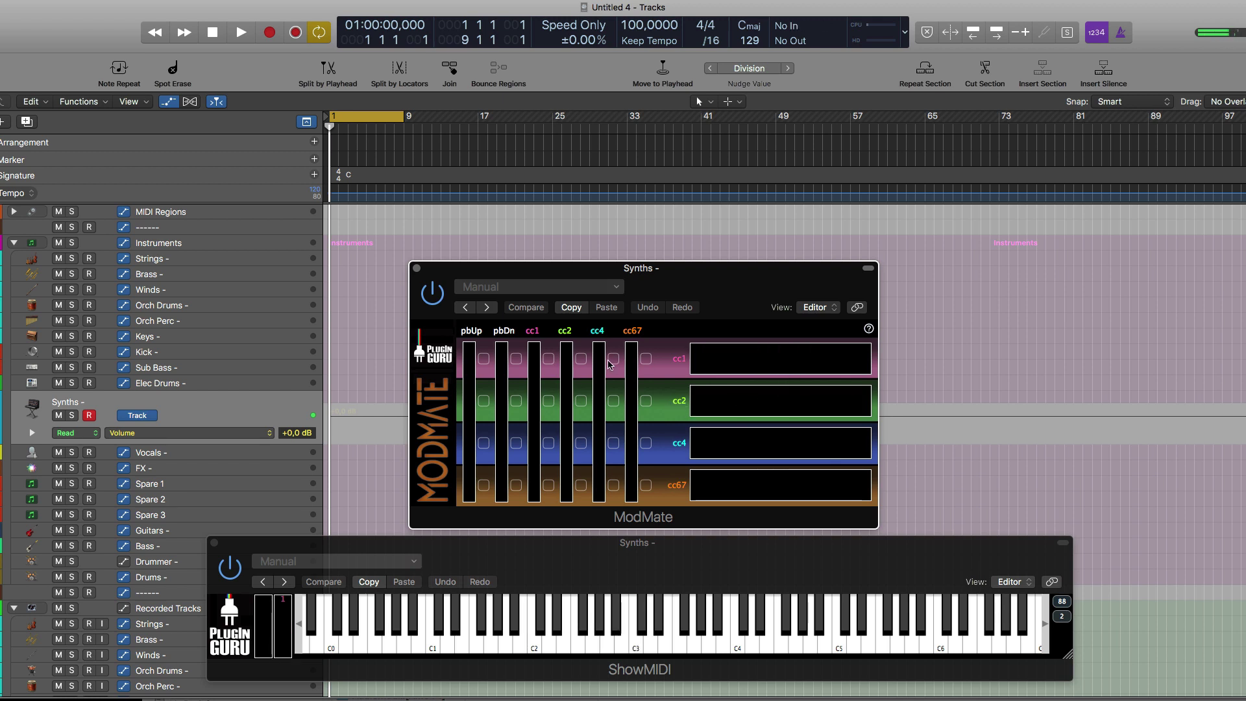
# Route ModMate's cc1 input to the cc1, cc2, cc4 and cc67 outputs and sweep the cc1 input slider to test it
pyautogui.click(534, 446)
pyautogui.moveTo(534, 447); pyautogui.dragTo(532, 527)
pyautogui.click(548, 360)
pyautogui.click(548, 401)
pyautogui.click(548, 444)
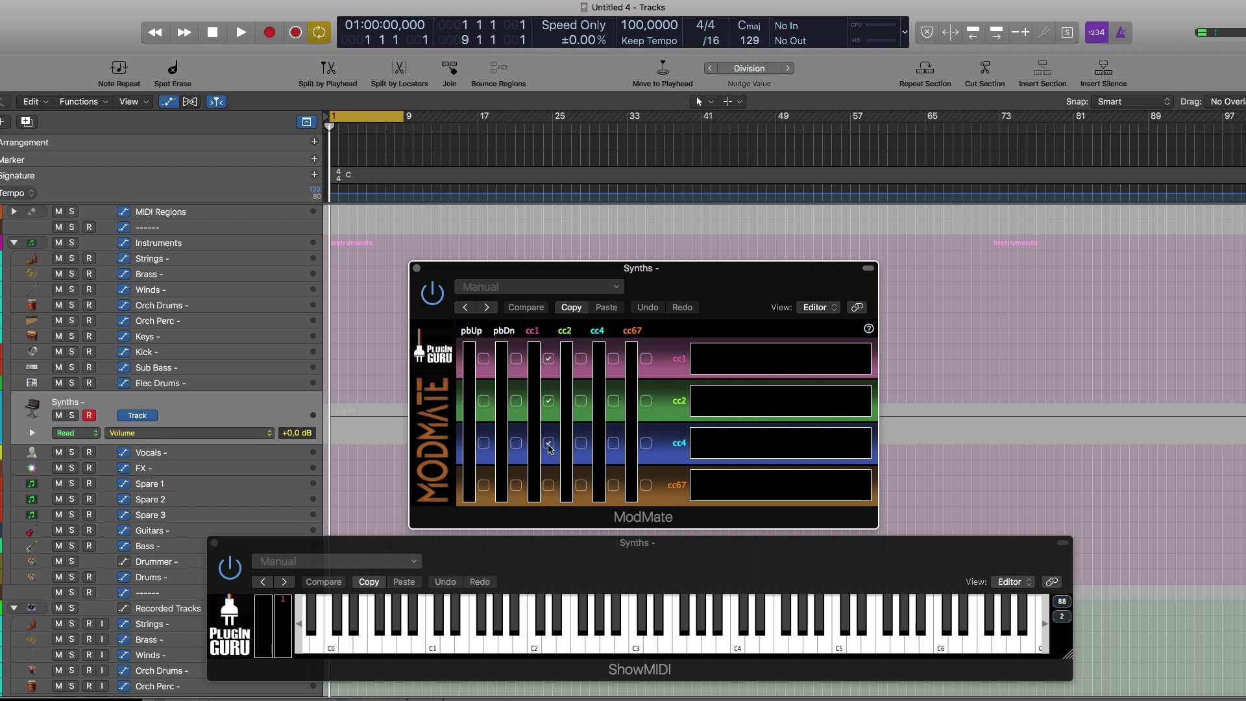
pyautogui.click(549, 488)
pyautogui.moveTo(533, 436); pyautogui.dragTo(538, 529)
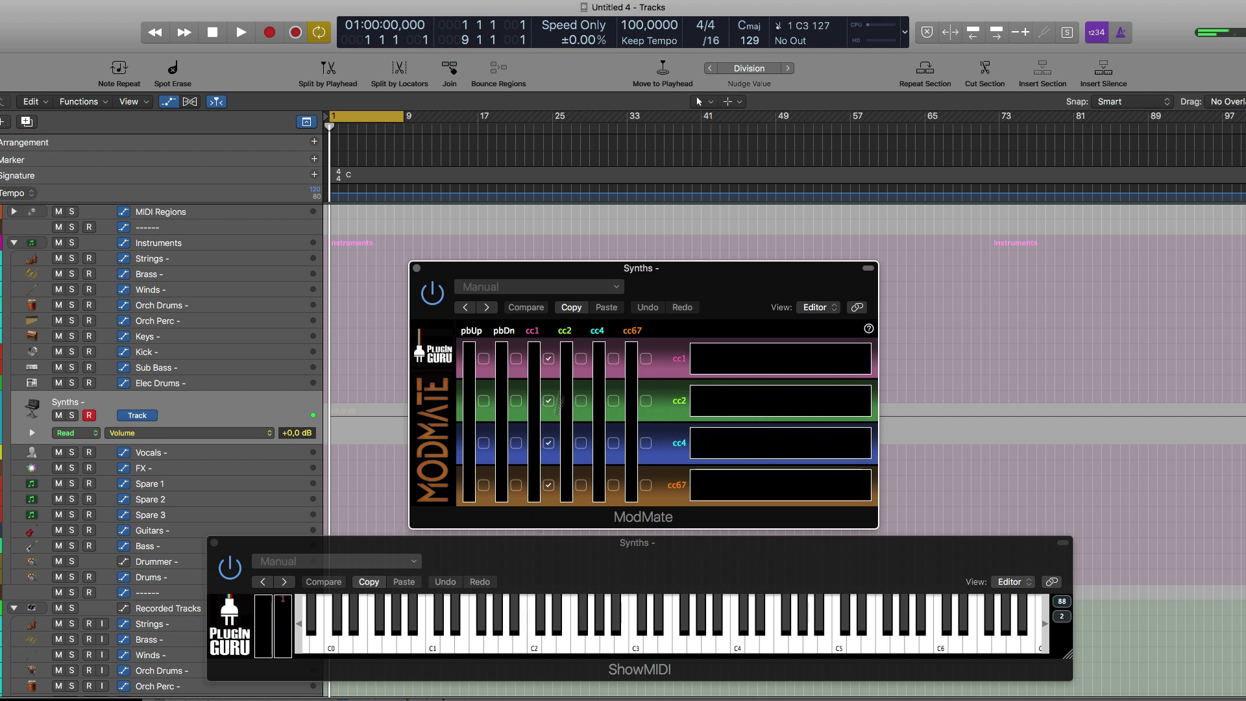
# Clear the cc1 input's routing to all four outputs, and try routing pitch bend up to the cc1 output
pyautogui.click(548, 359)
pyautogui.click(548, 401)
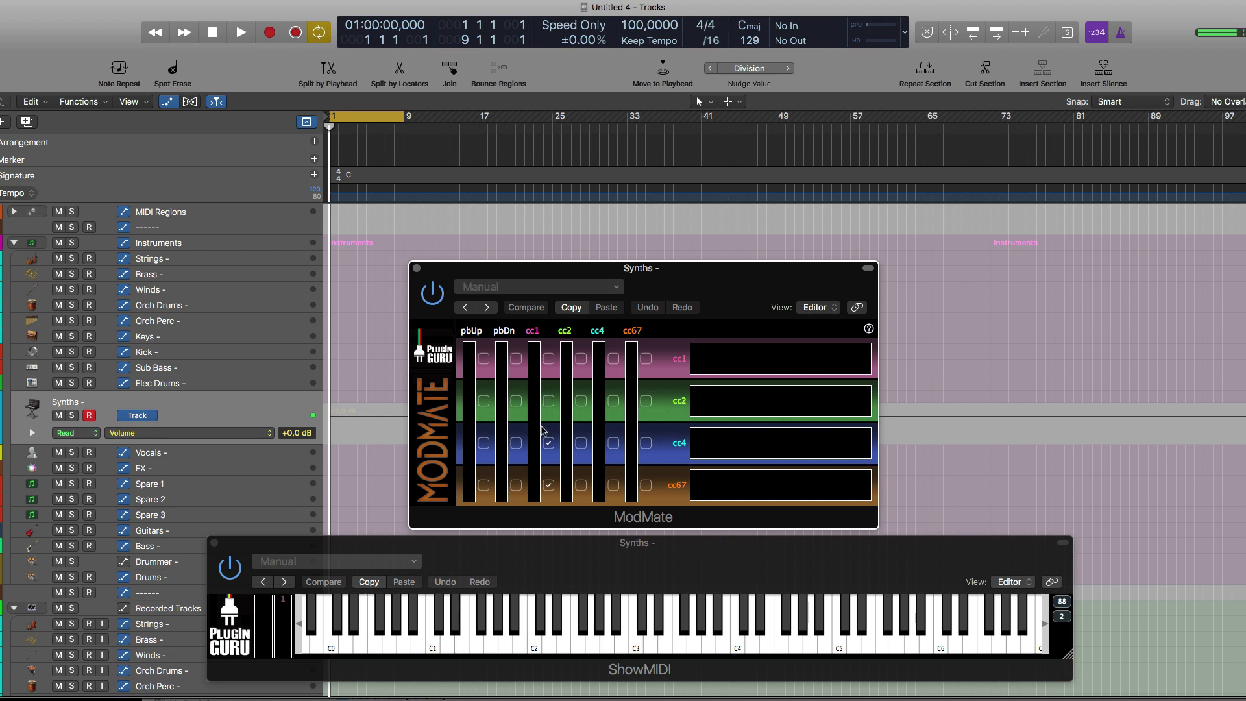
pyautogui.click(548, 442)
pyautogui.click(549, 485)
pyautogui.click(483, 363)
pyautogui.moveTo(471, 465); pyautogui.dragTo(492, 317)
# Assign ModMate's first three CC inputs to CC11, CC1 and CC2, and choose the controller for the fourth input
pyautogui.click(532, 331)
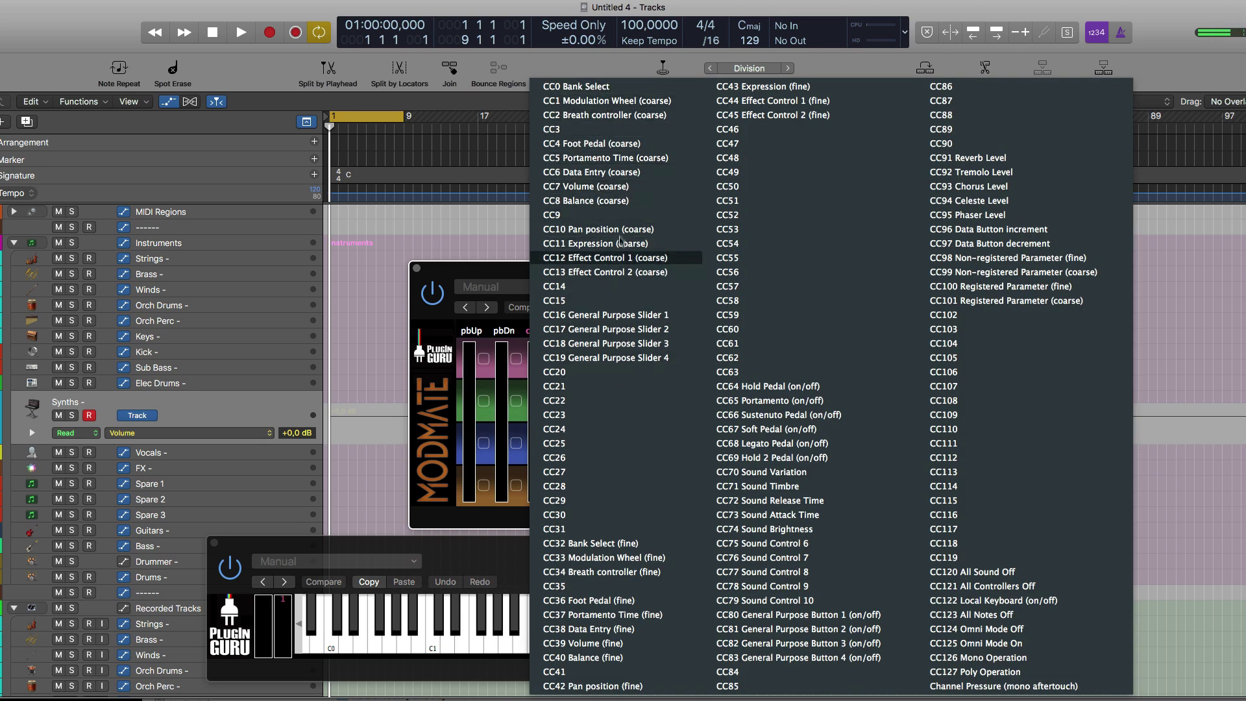
pyautogui.click(601, 243)
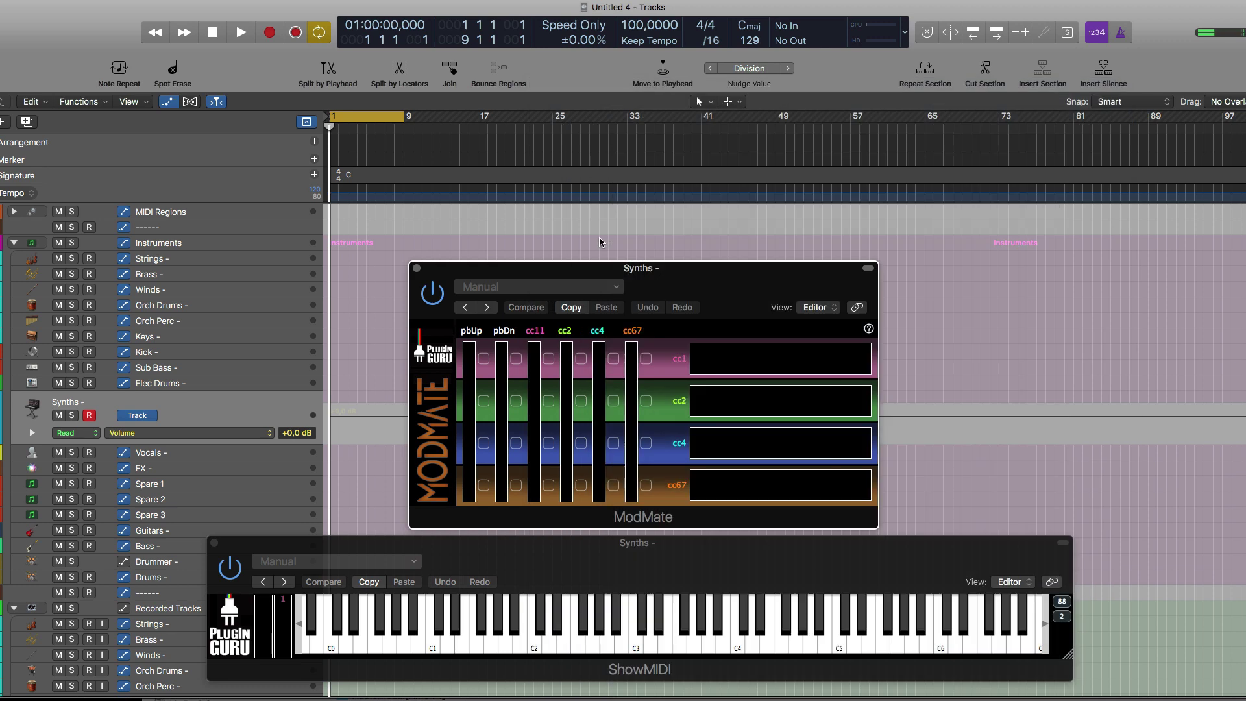
pyautogui.click(564, 333)
pyautogui.click(620, 103)
pyautogui.click(597, 330)
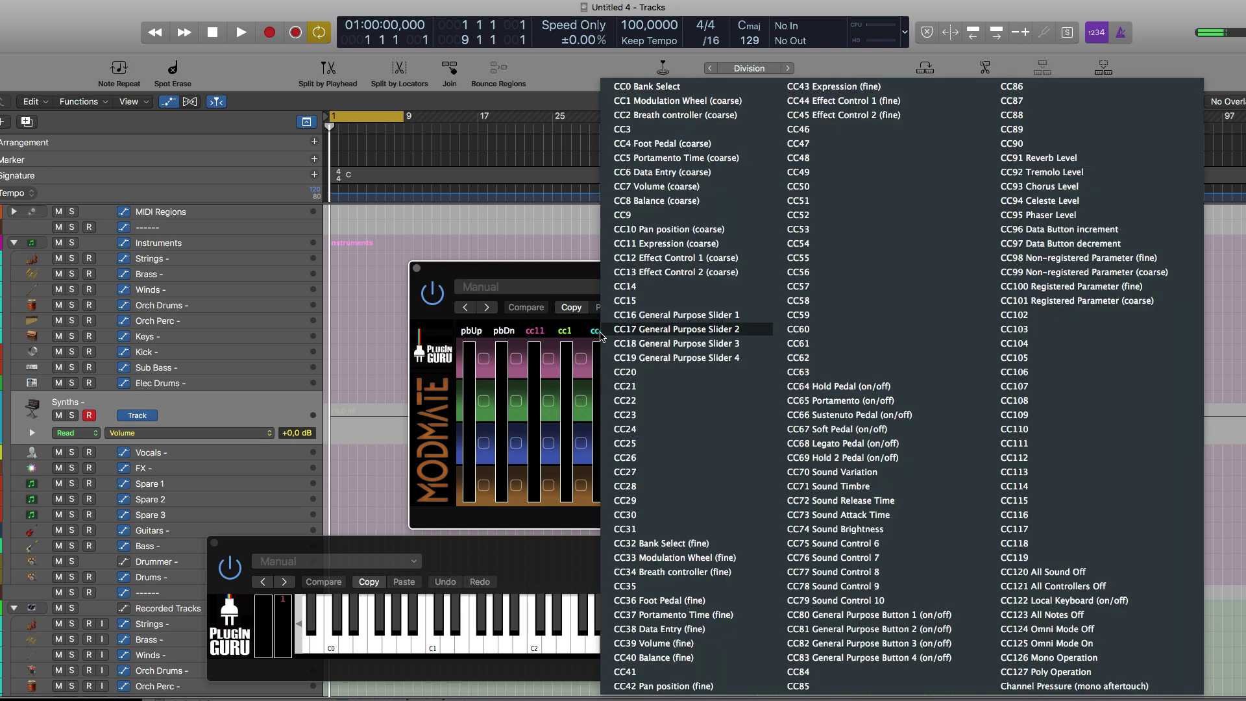
pyautogui.click(677, 116)
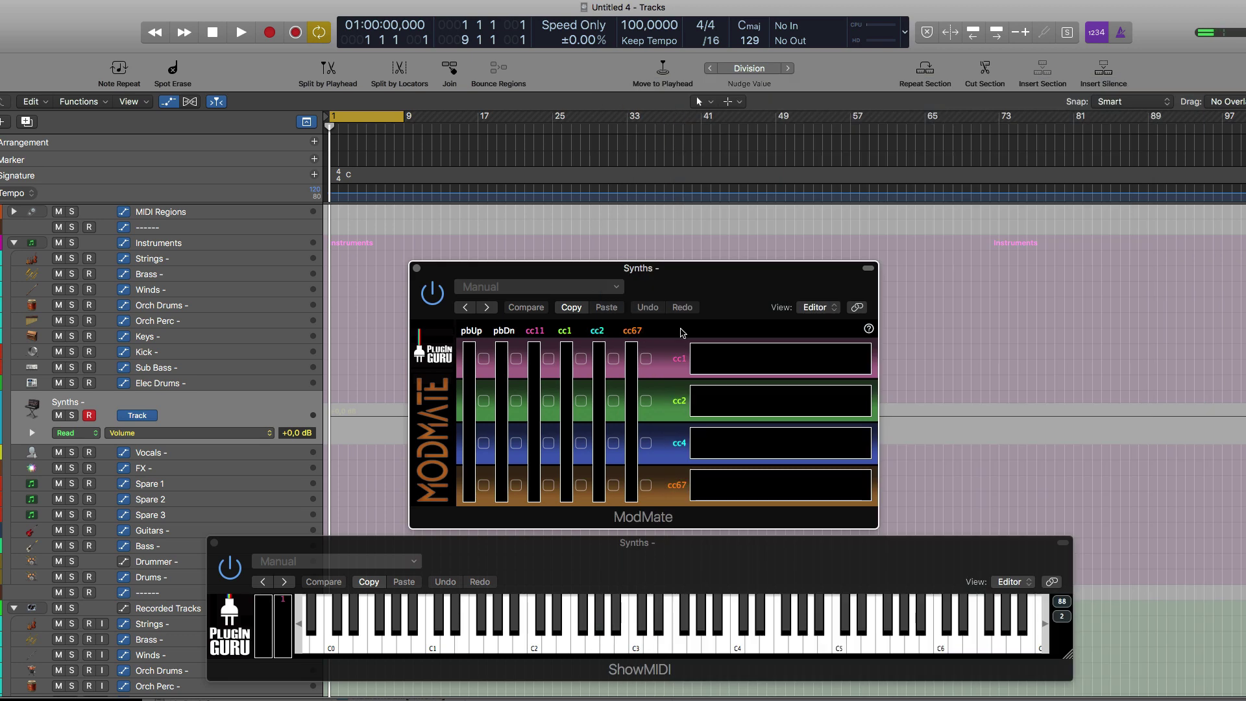
pyautogui.click(632, 330)
pyautogui.click(78, 133)
# Save the current ModMate settings as a preset named Spitfire in the ModMate folder
pyautogui.click(485, 287)
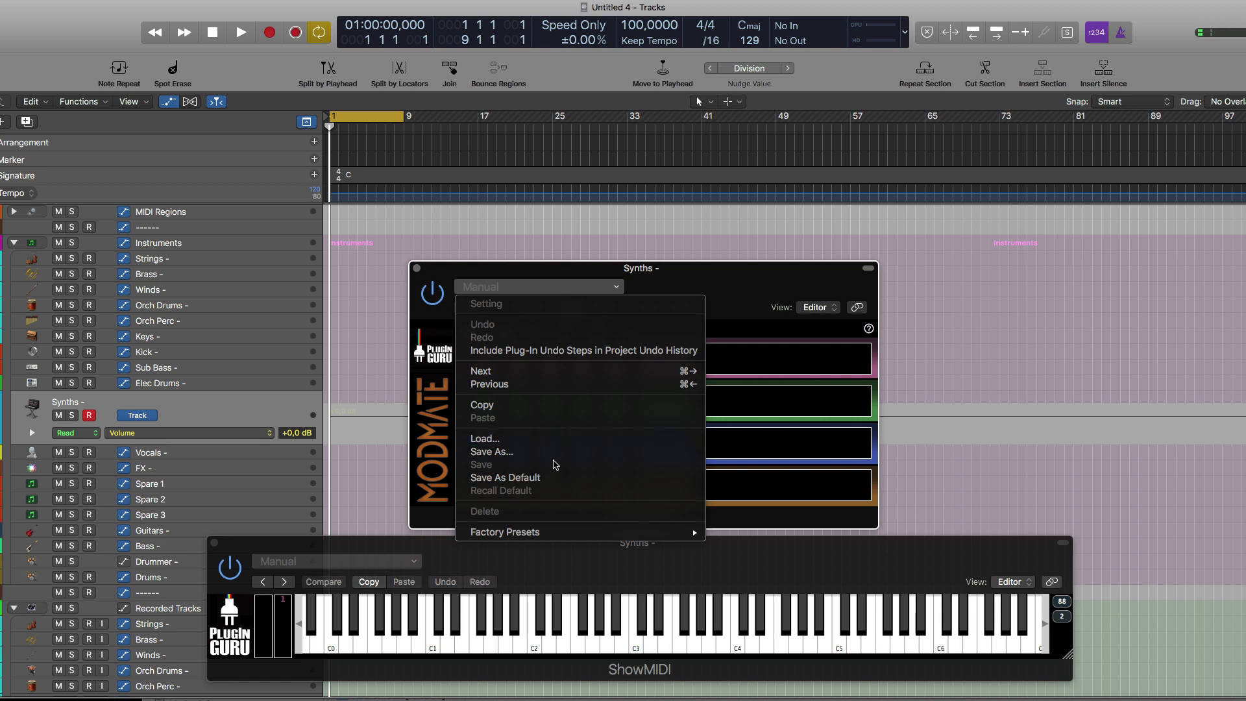
pyautogui.click(553, 453)
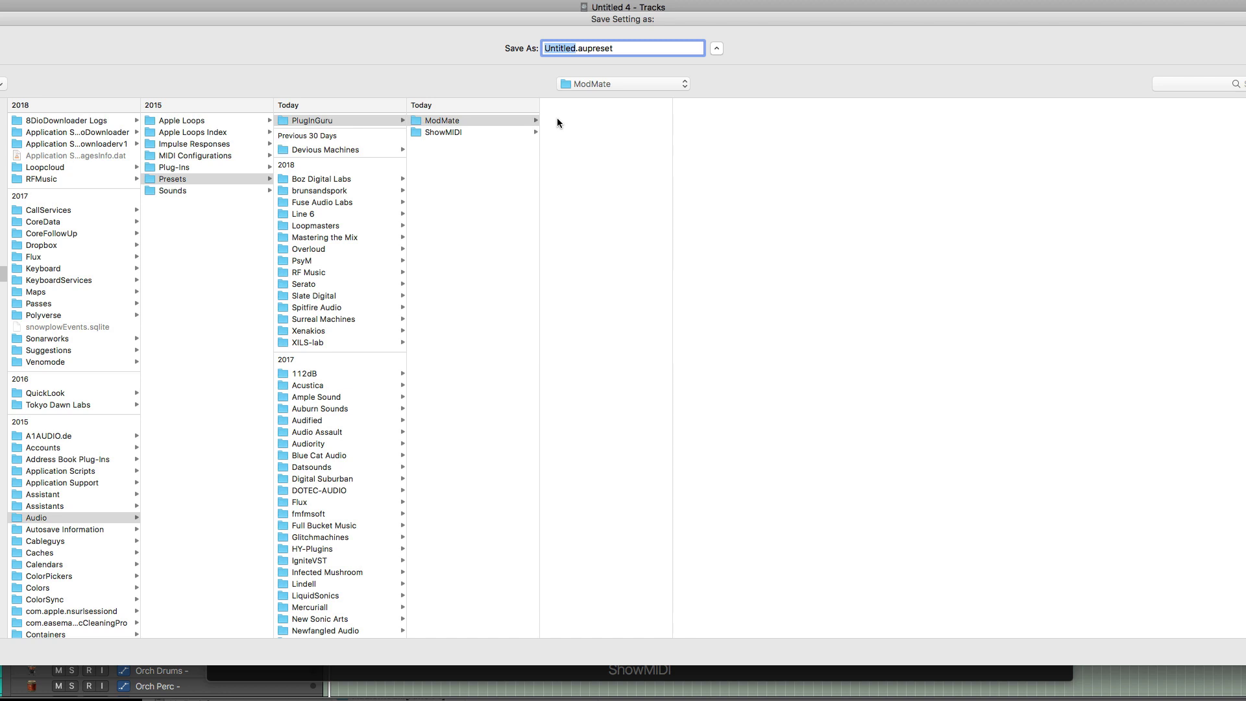
pyautogui.write('Spitfire')
pyautogui.press('Return')
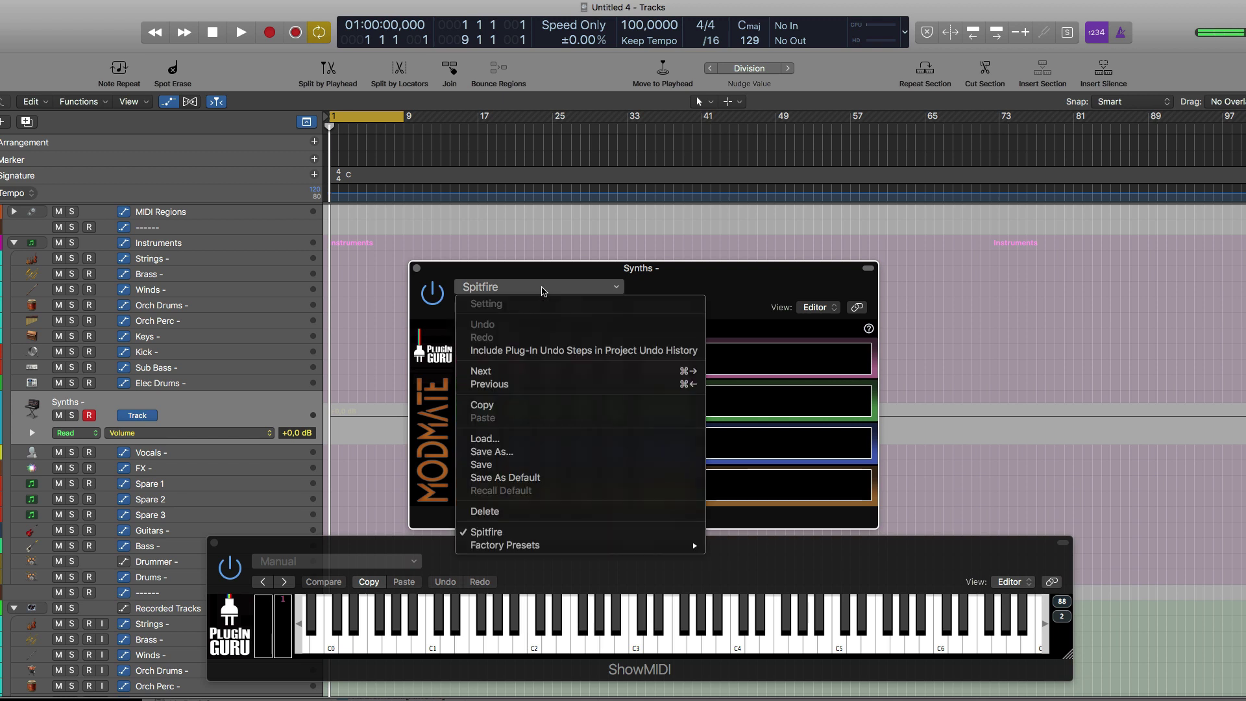
# Assign ModMate's four CC inputs to CC1, CC2, CC4 and CC67, and save the settings as the default
pyautogui.click(543, 289)
pyautogui.click(751, 374)
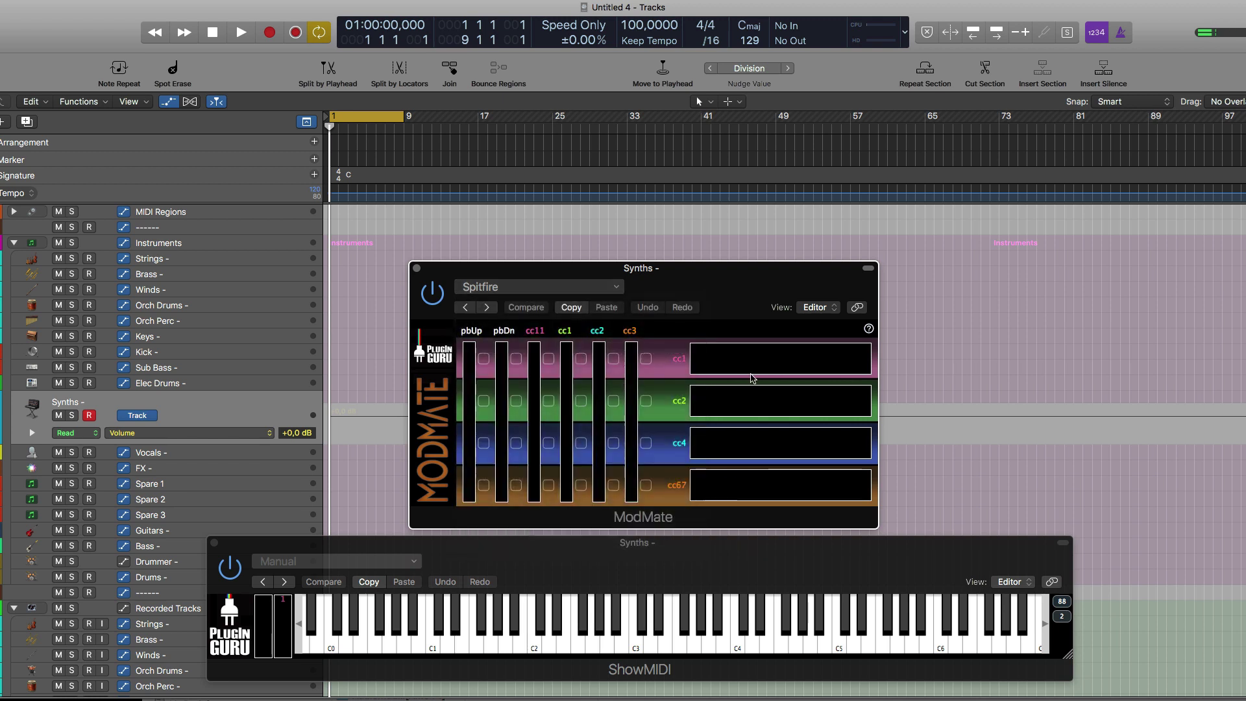
pyautogui.click(536, 332)
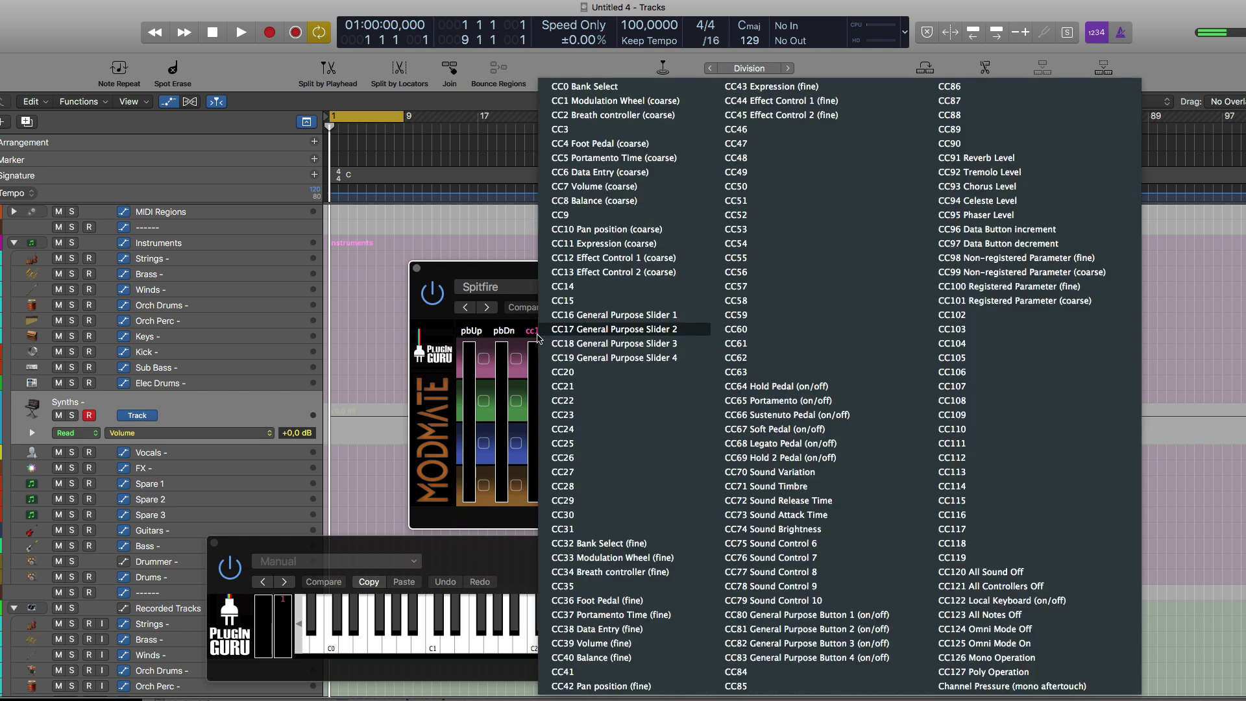
pyautogui.click(594, 100)
pyautogui.click(564, 331)
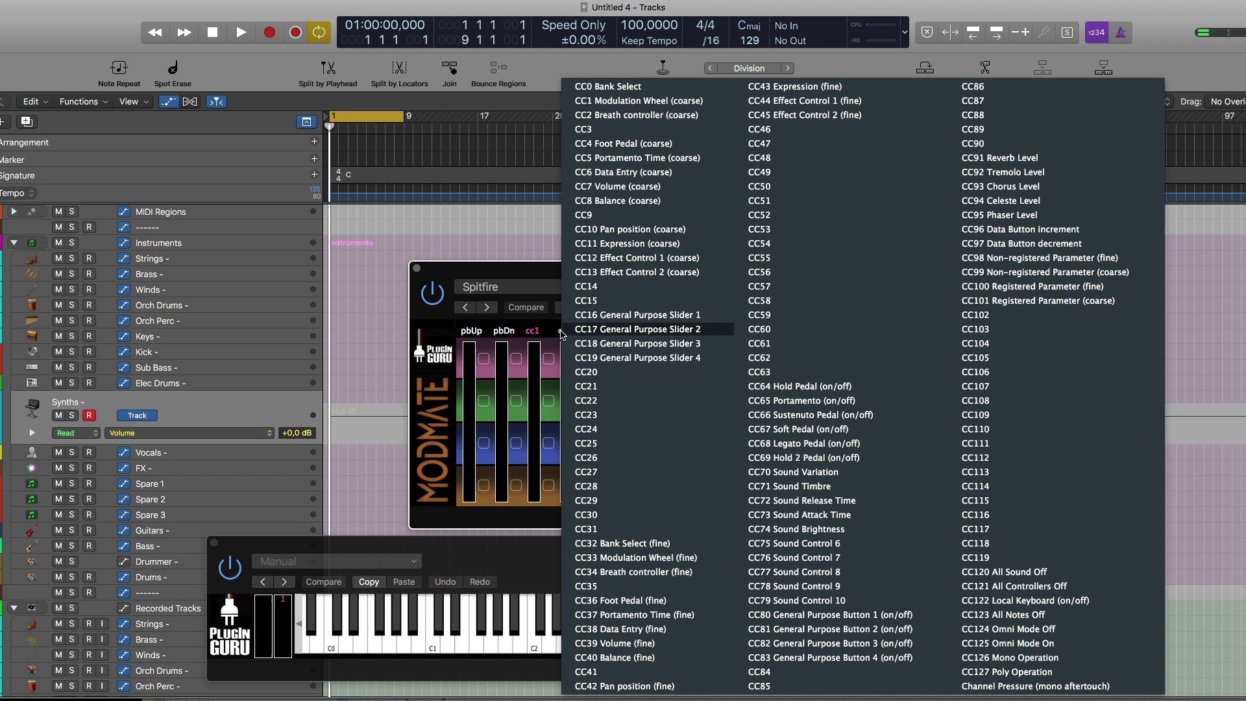
pyautogui.click(634, 115)
pyautogui.click(597, 331)
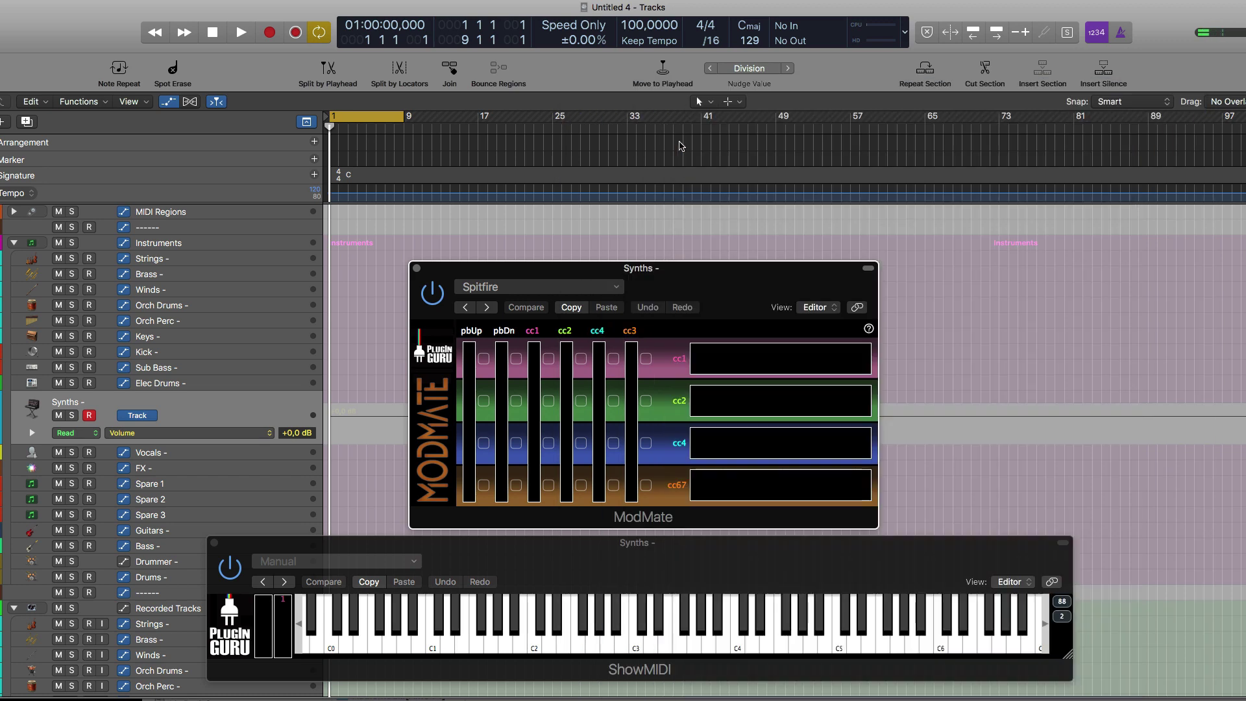
pyautogui.click(682, 144)
pyautogui.click(629, 332)
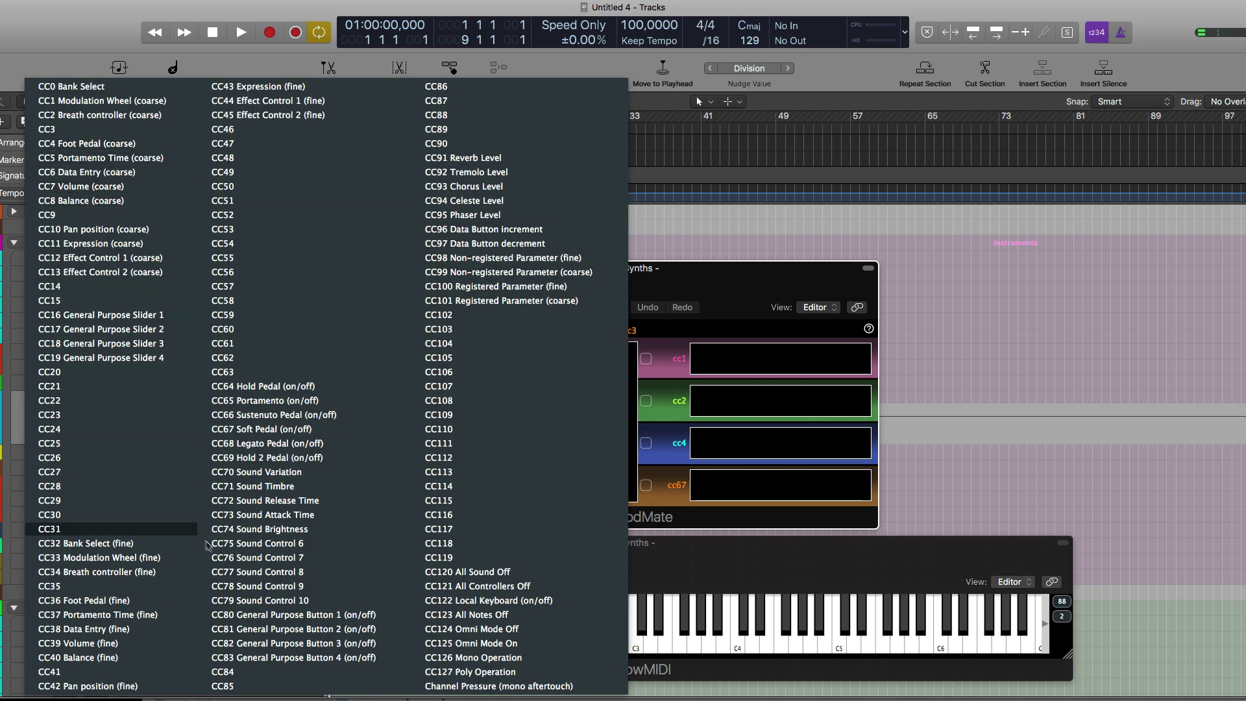
pyautogui.click(266, 429)
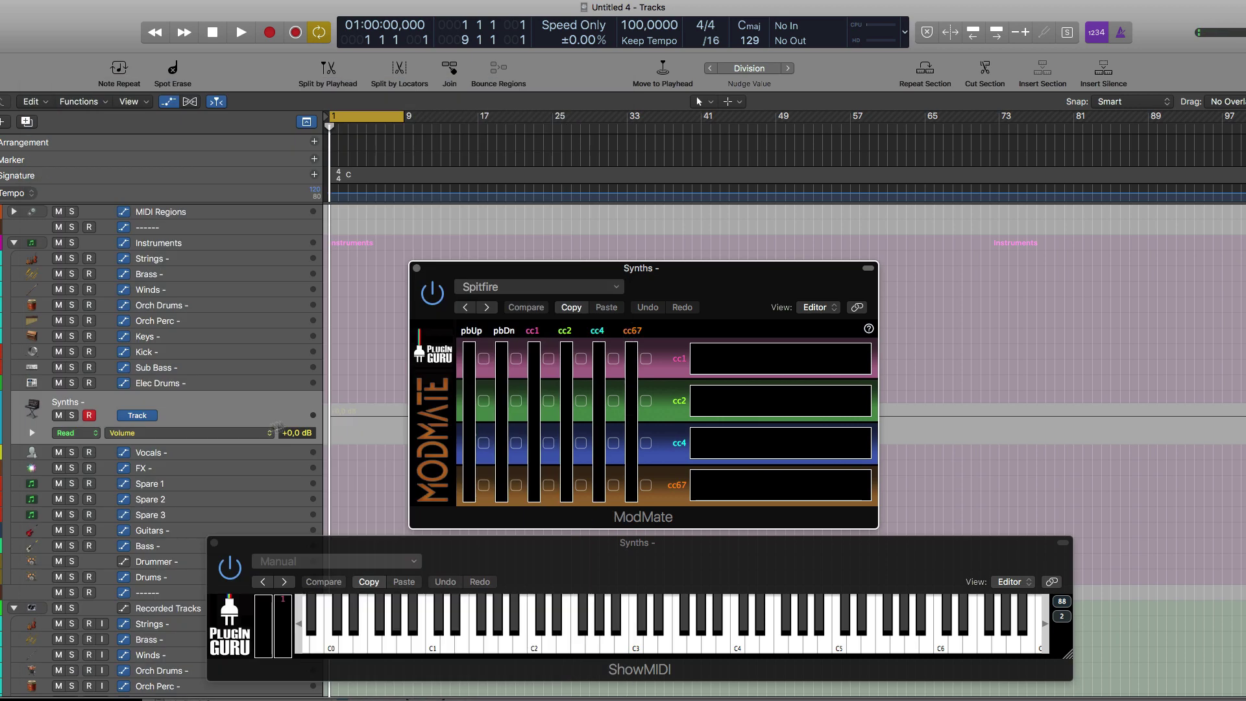
pyautogui.click(530, 287)
# Add Kontakt as a stereo instrument on the Synths track and move its window fully into view
pyautogui.click(0, 363)
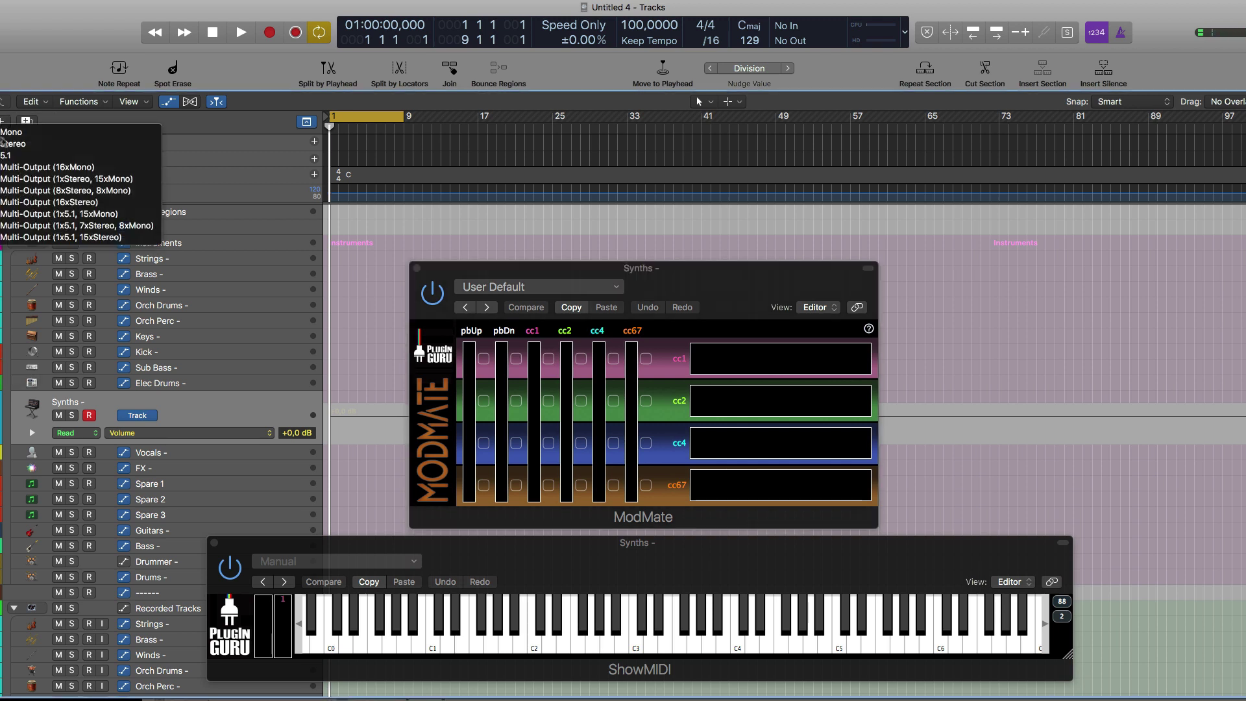
pyautogui.click(5, 143)
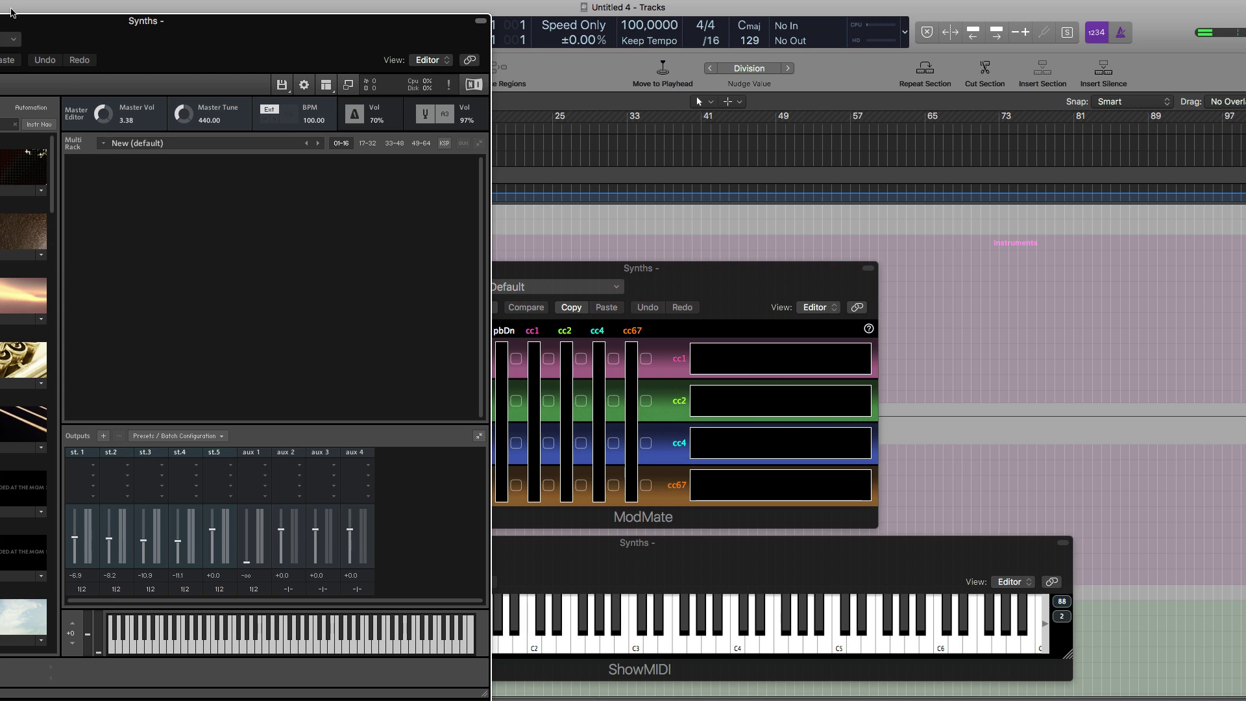
pyautogui.moveTo(12, 20); pyautogui.dragTo(292, 66)
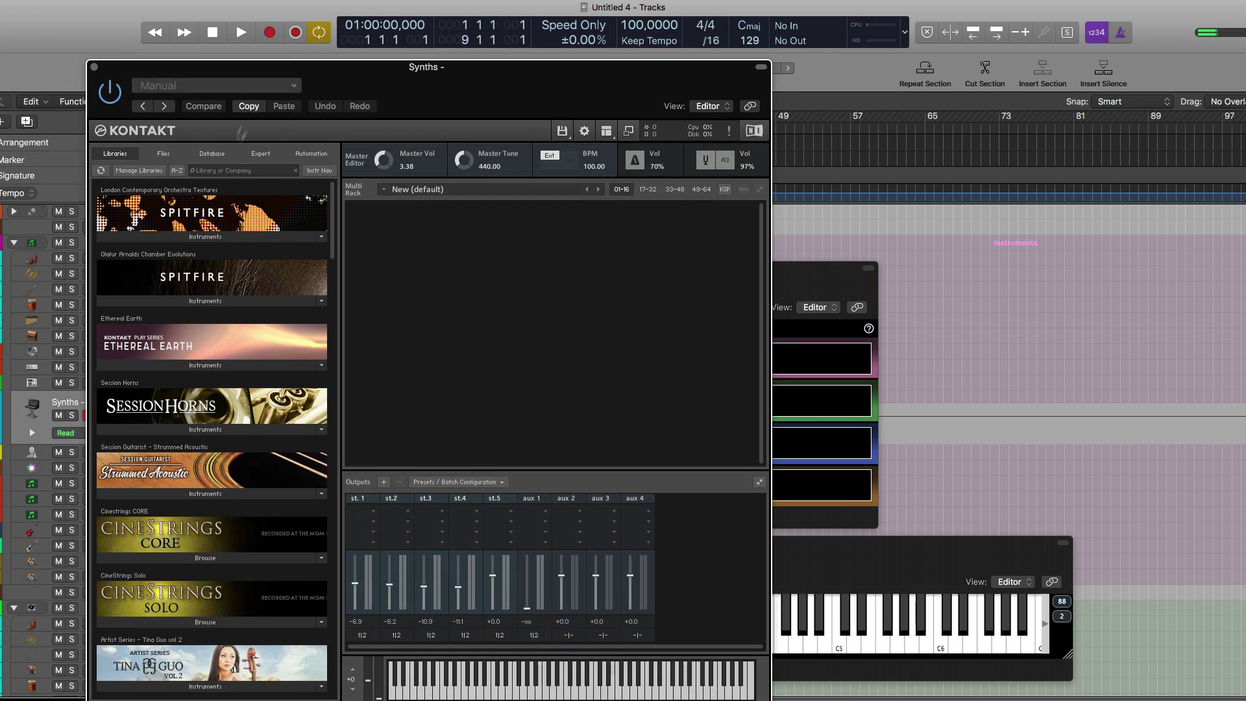
# Load Chamber Grid.nki from the Olafur Arnalds Chamber Evolutions library and randomise its Evo grid with episodic
pyautogui.click(183, 301)
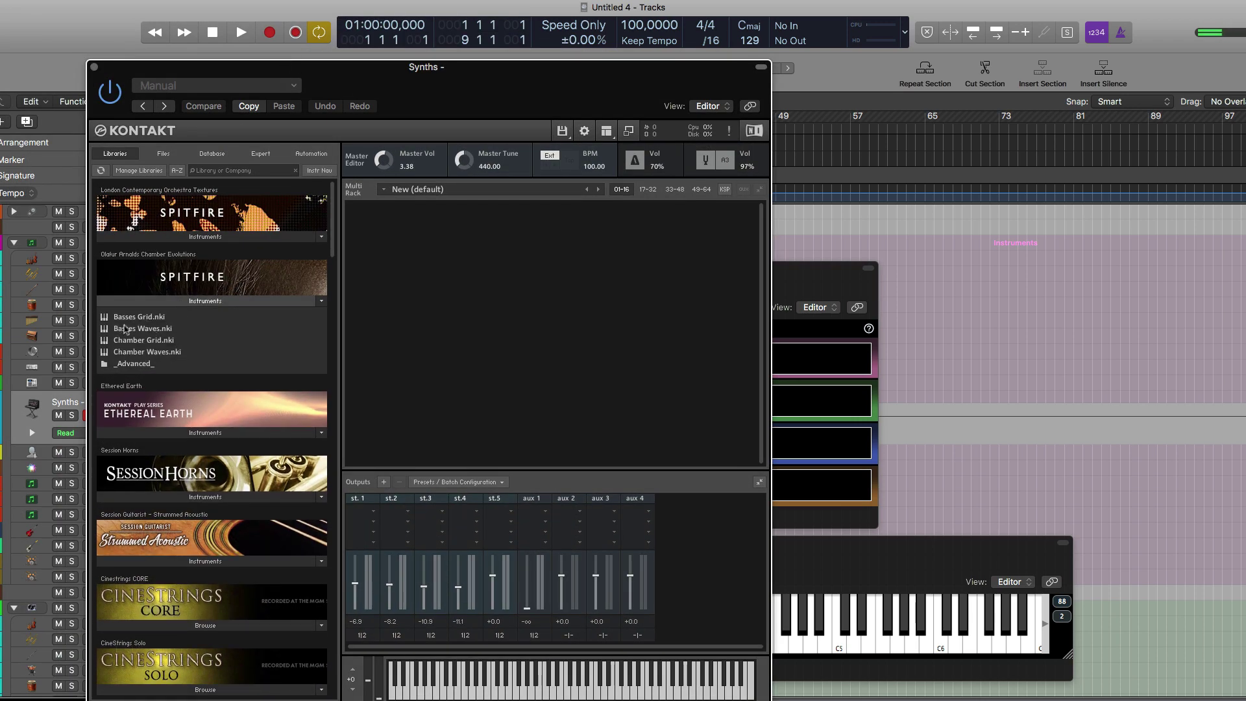
pyautogui.moveTo(137, 341); pyautogui.dragTo(411, 311)
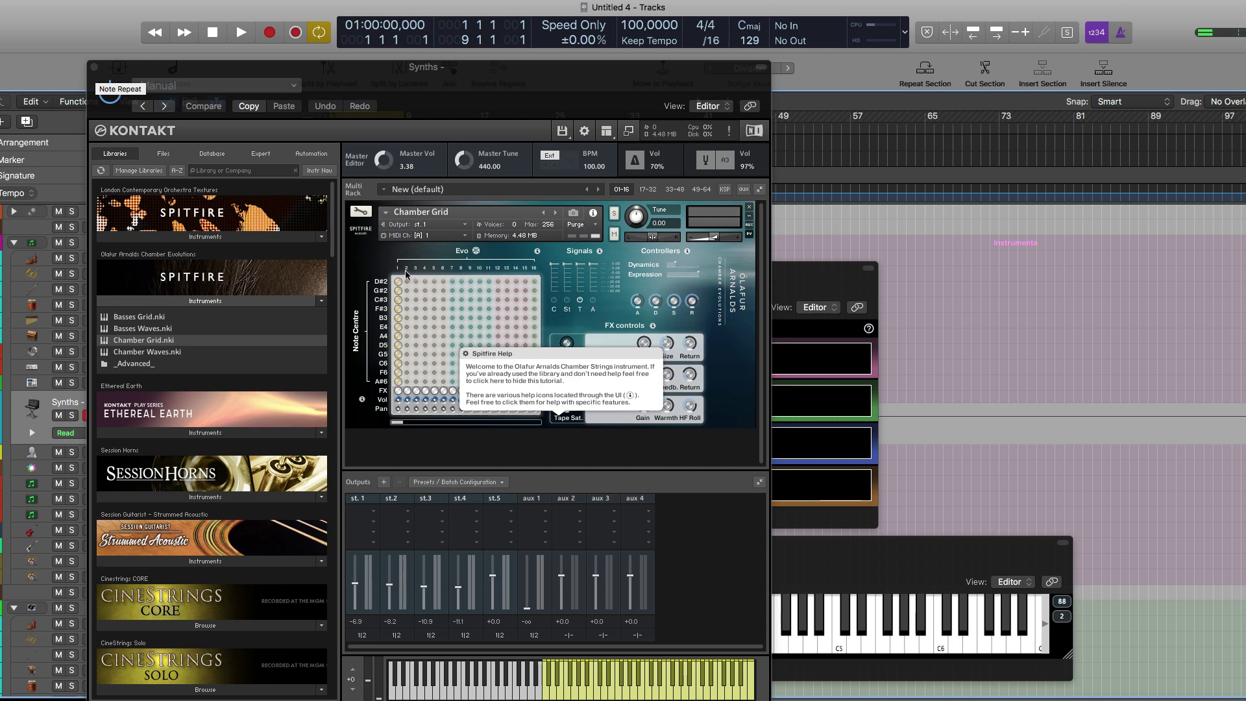
pyautogui.click(477, 251)
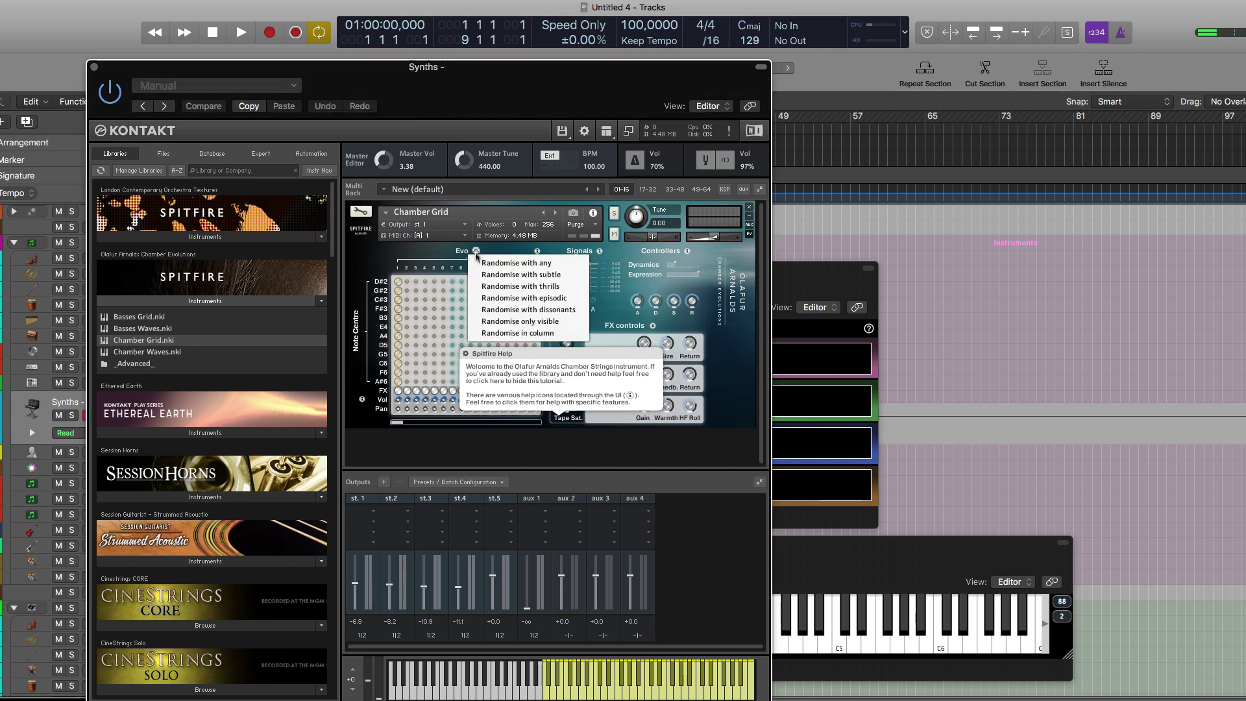
pyautogui.click(508, 299)
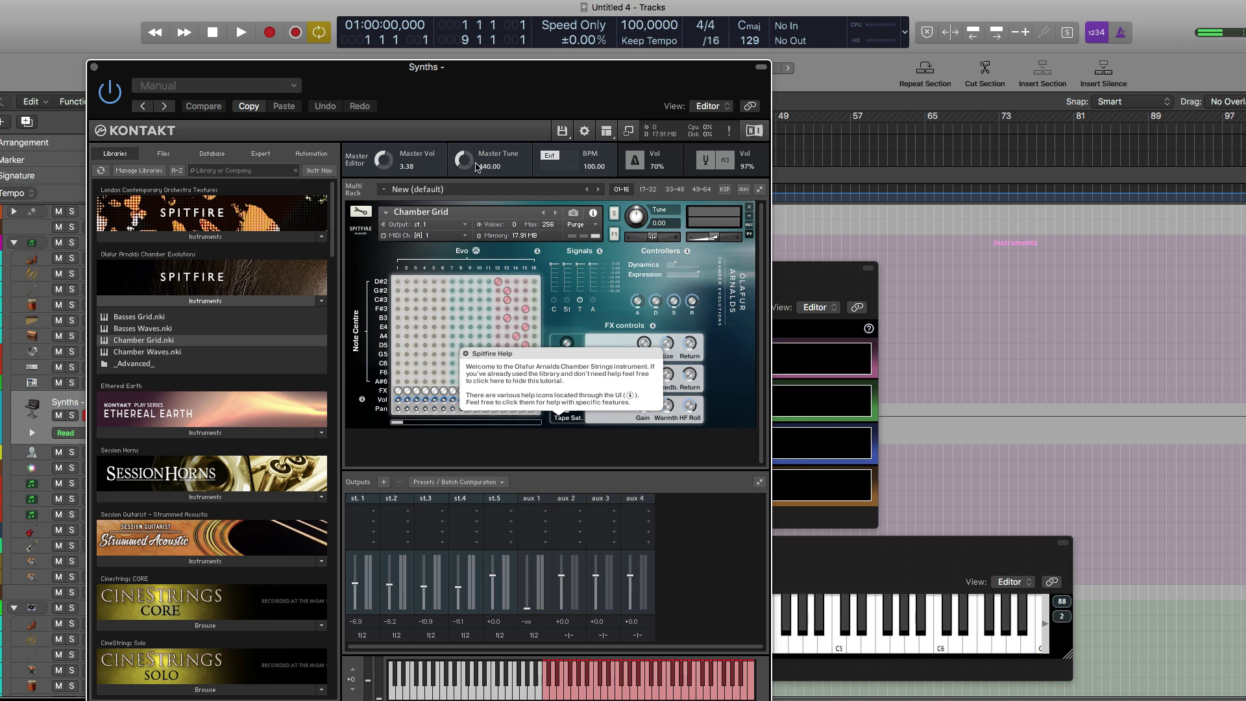
# Close the Kontakt window and load the Spitfire preset in ModMate
pyautogui.click(94, 67)
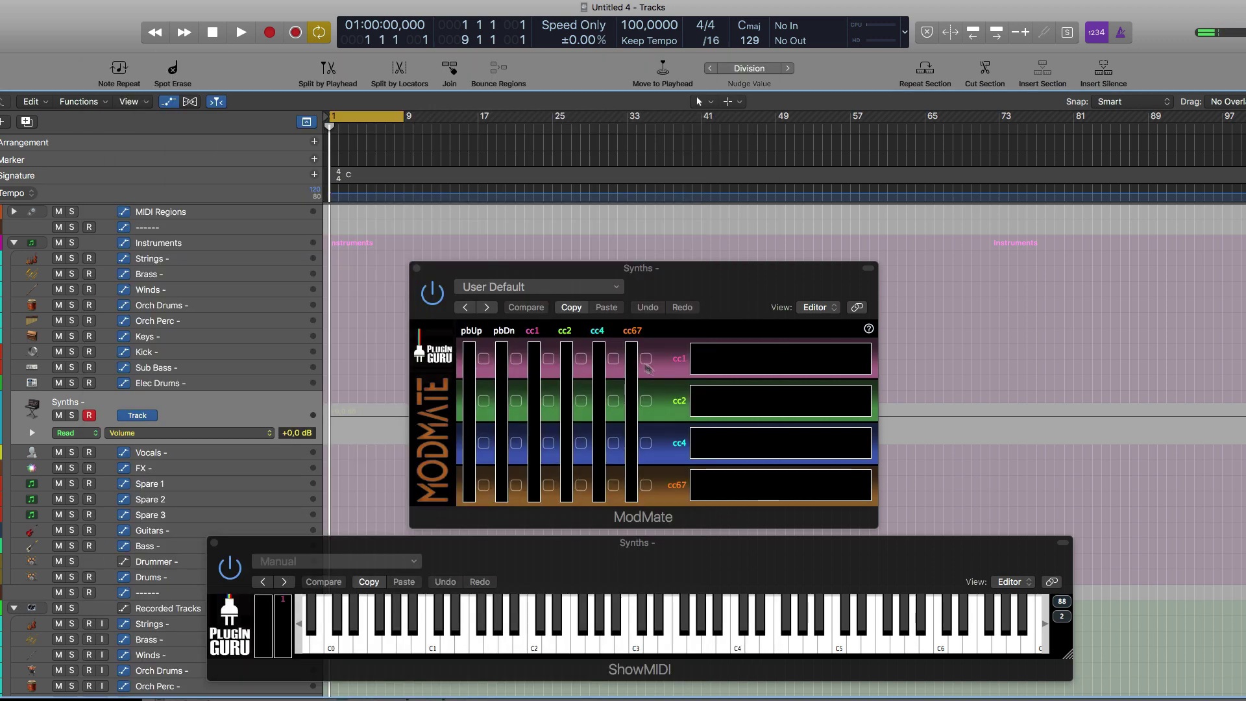
pyautogui.click(538, 286)
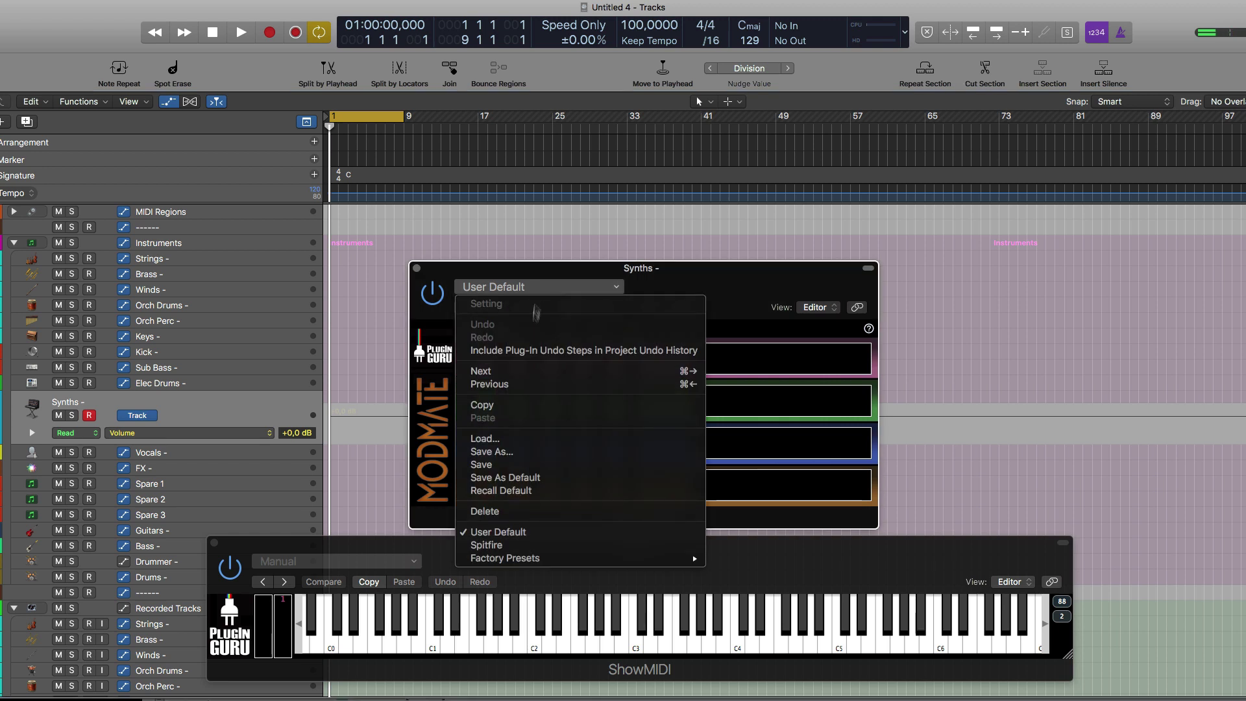
pyautogui.click(524, 545)
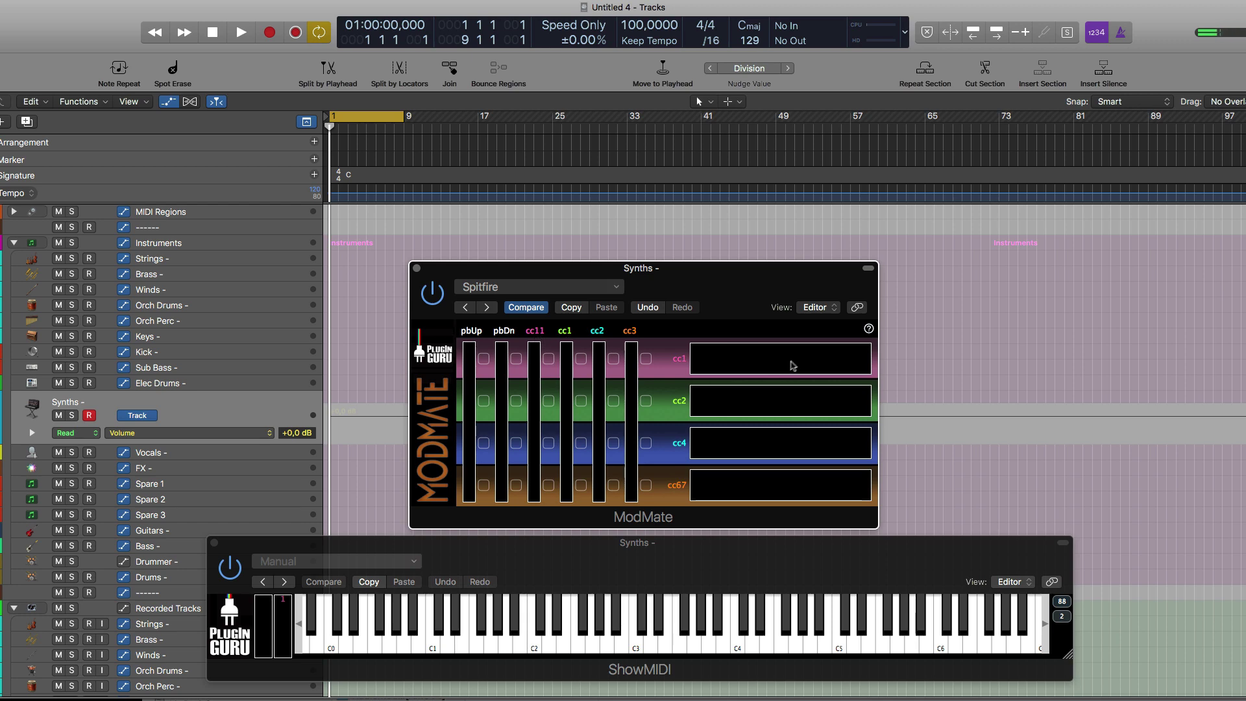
# Set ModMate's first two outputs to CC11 and CC1, and try routing the cc1 input to the cc11 output
pyautogui.click(679, 359)
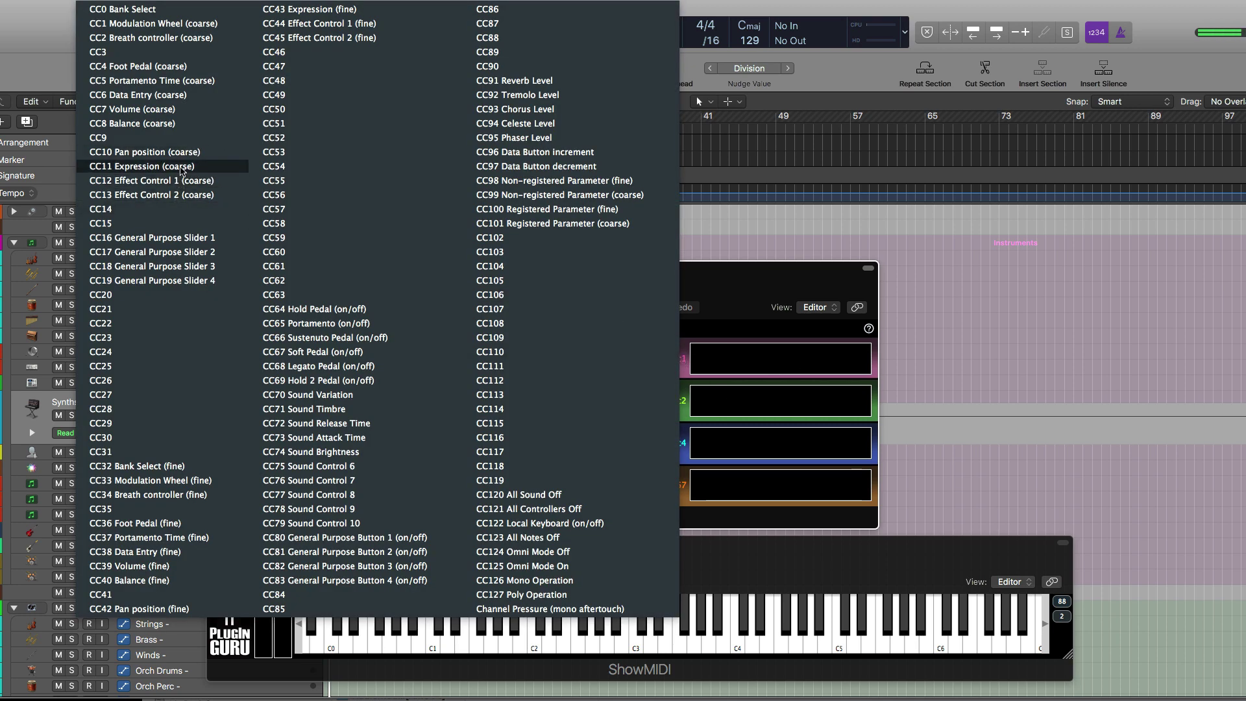
pyautogui.click(181, 171)
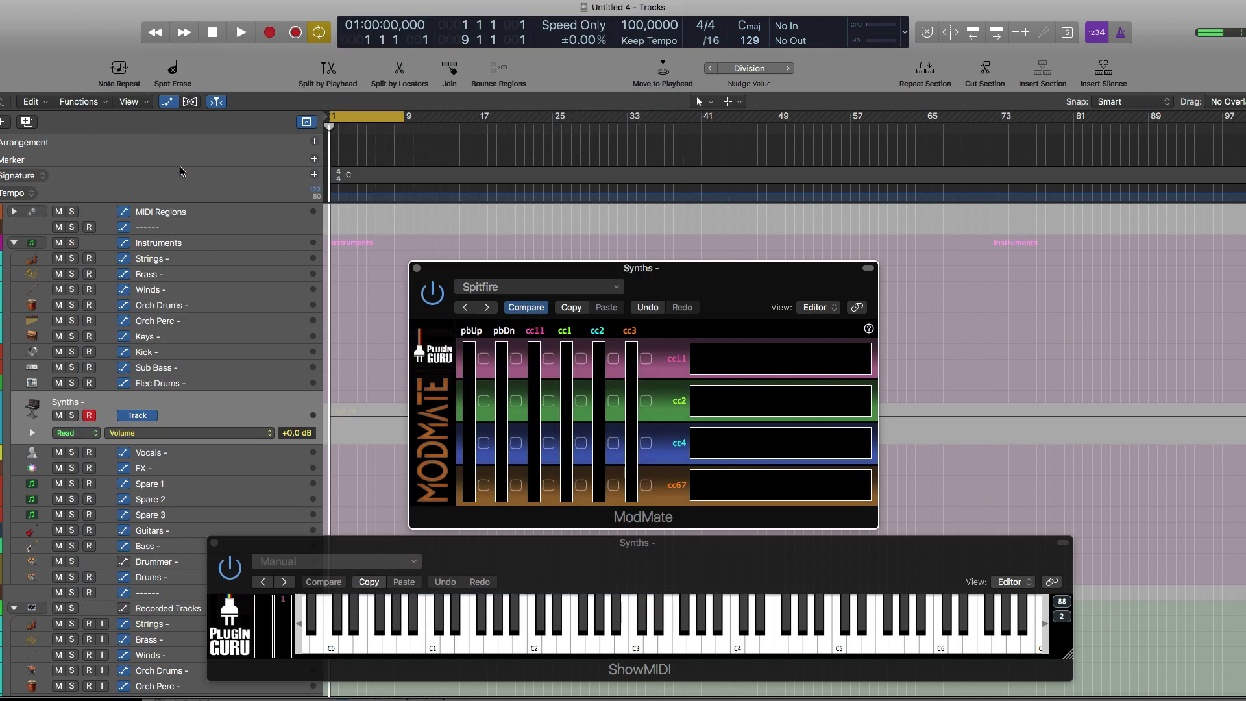
pyautogui.click(678, 404)
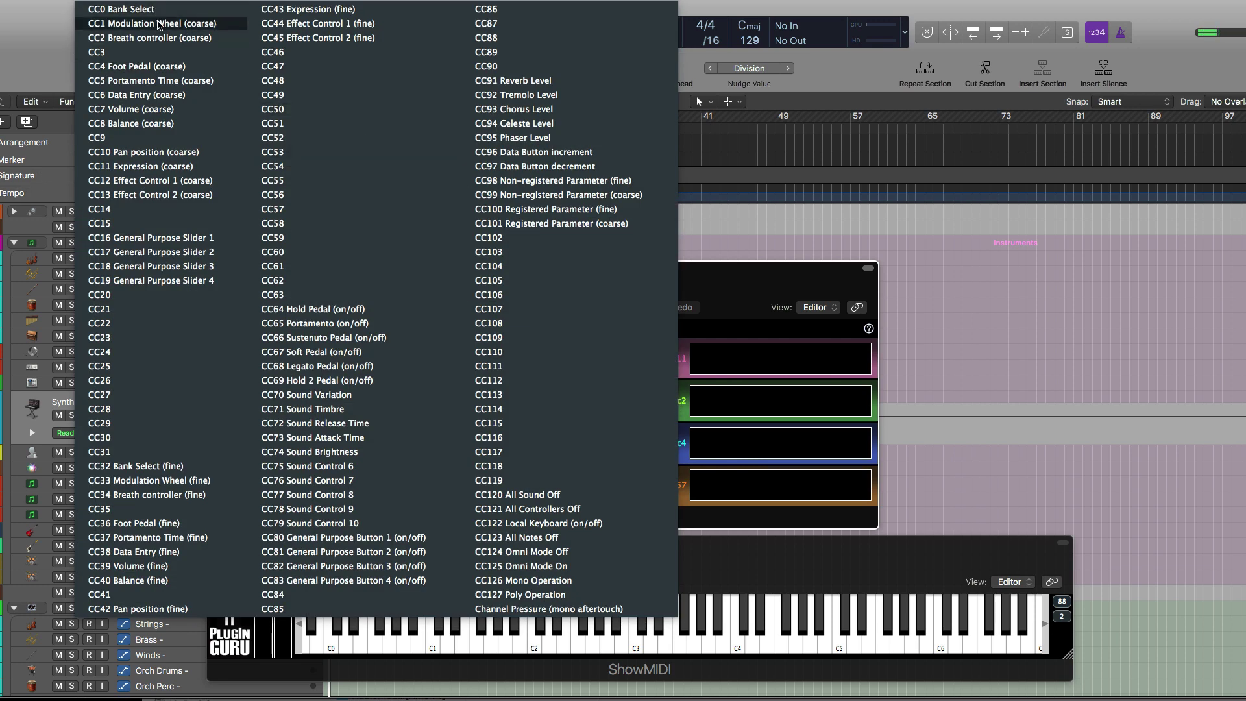
pyautogui.click(158, 25)
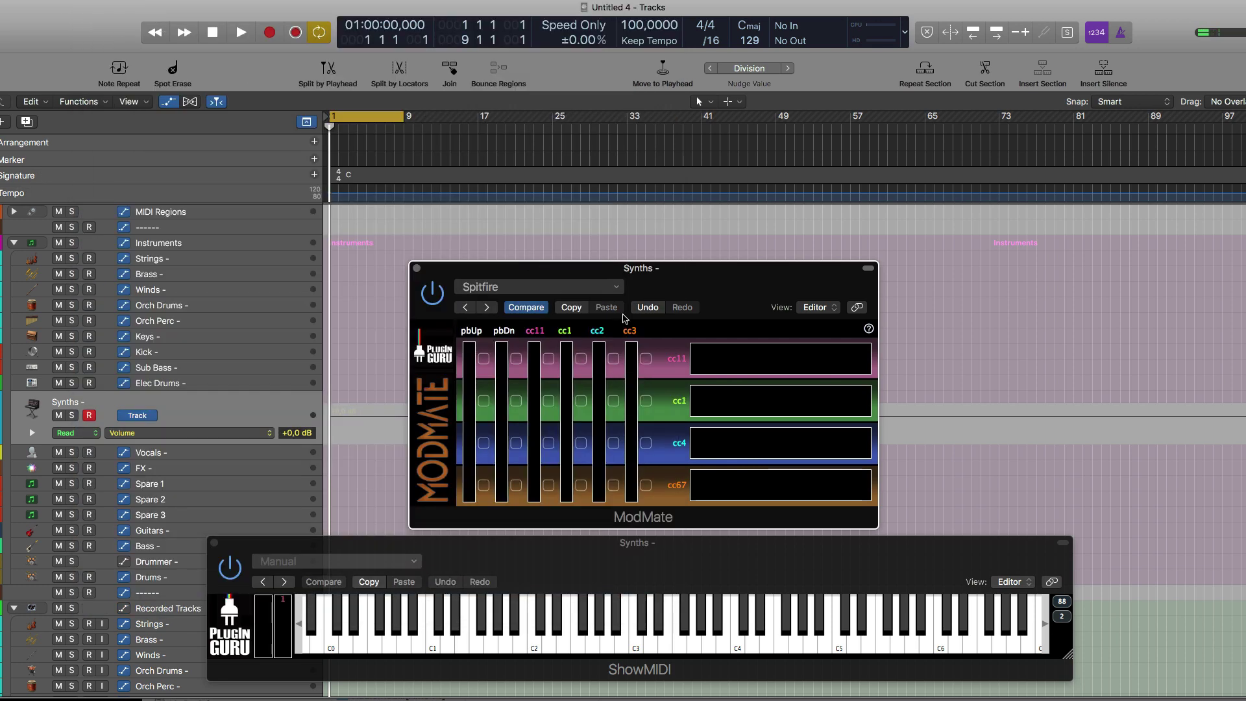
pyautogui.click(581, 359)
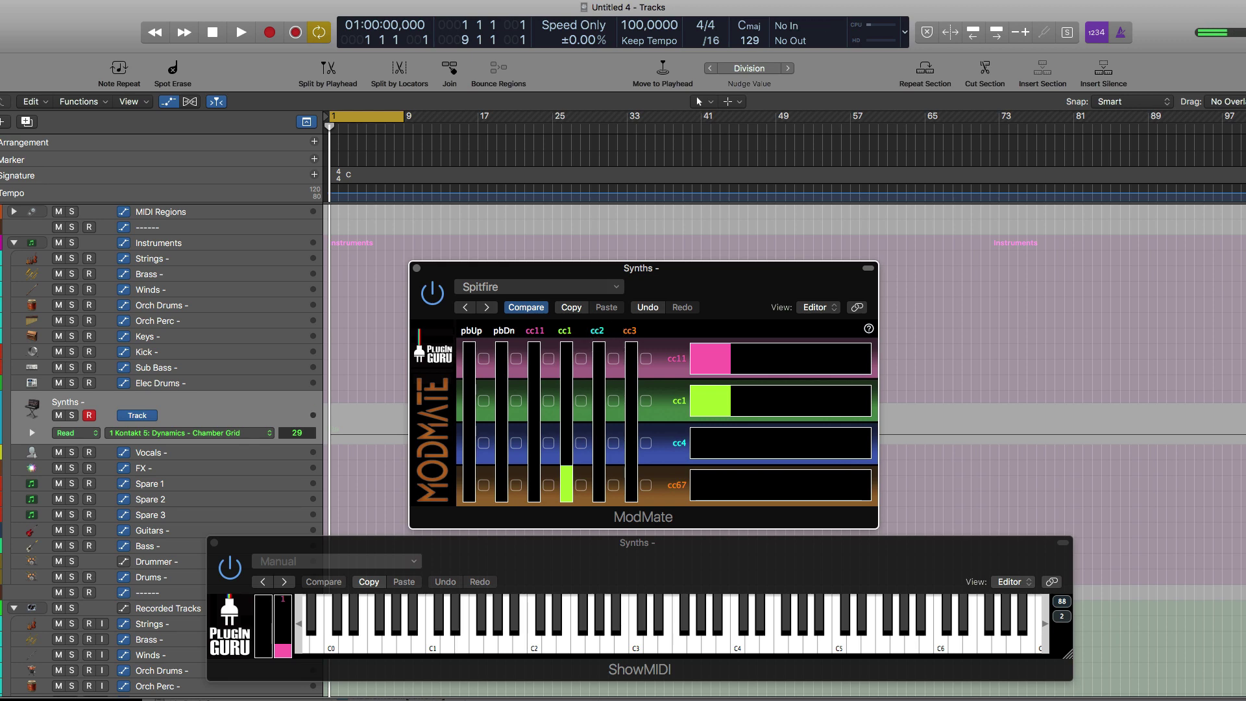
# Replace Kontakt's Chamber Grid instrument with 04 Flute True Legato.nki from the CineWinds CORE library
pyautogui.click(1, 146)
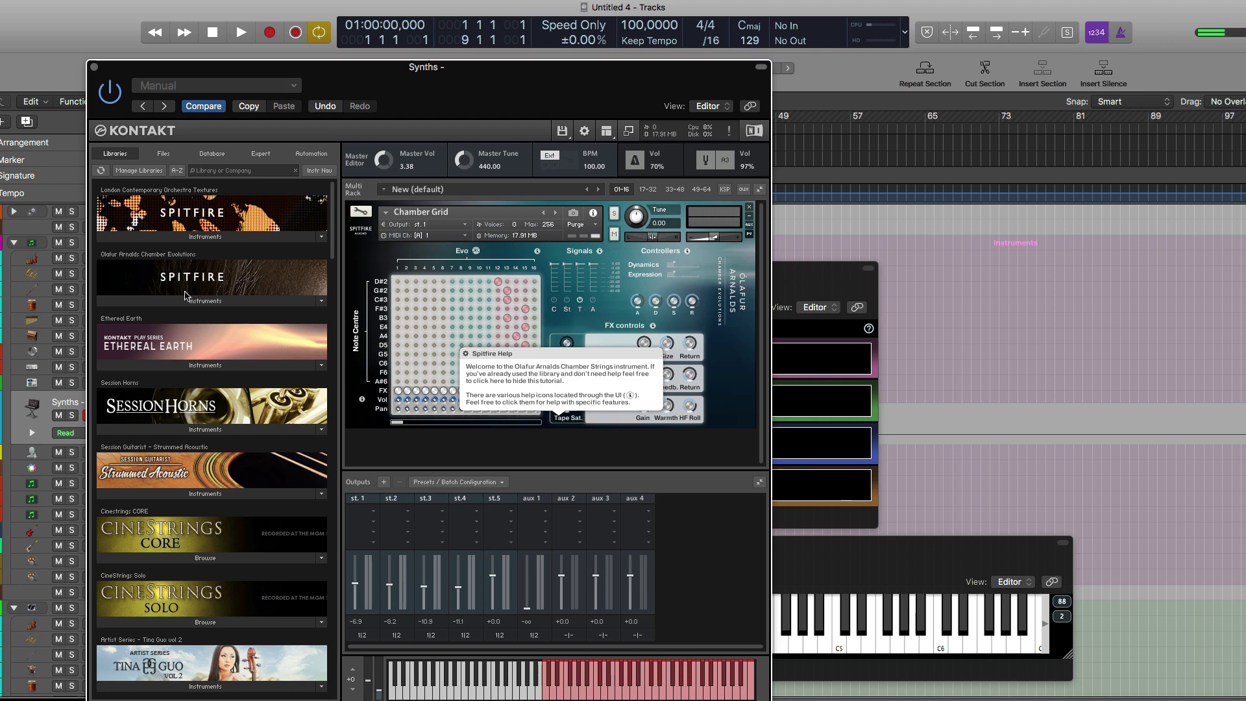
pyautogui.scroll(-3, 172, 550)
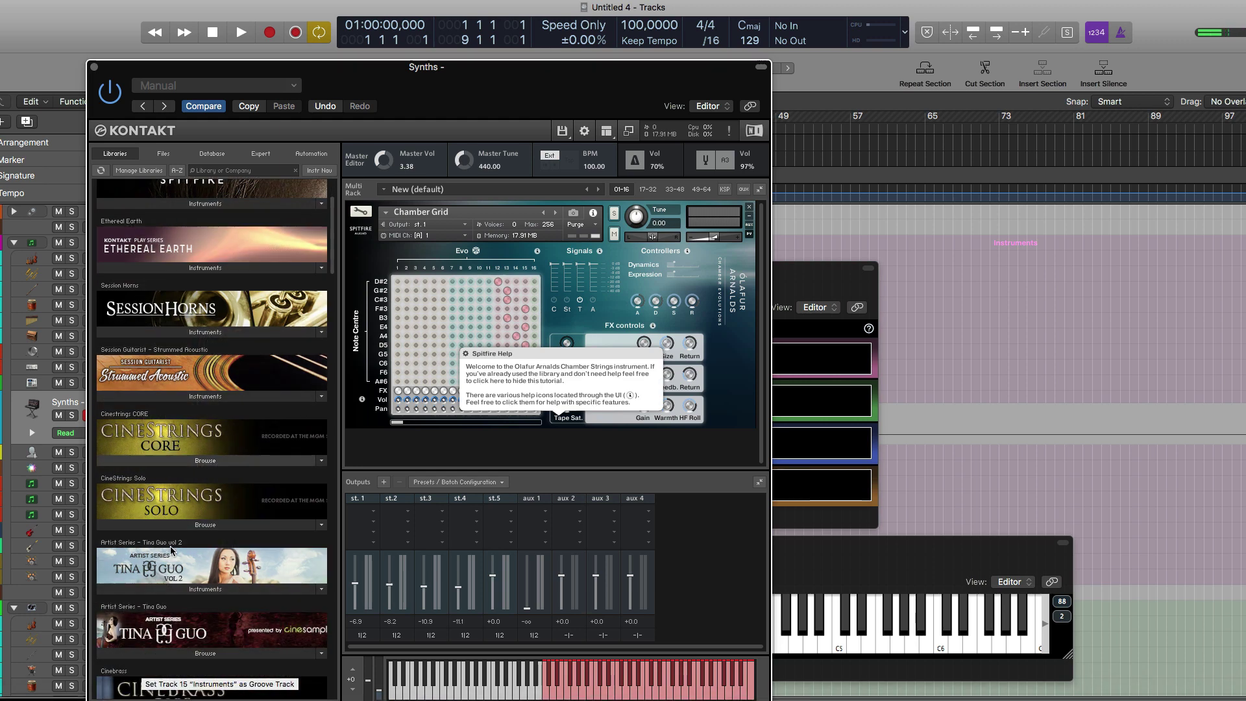
pyautogui.scroll(-8, 172, 550)
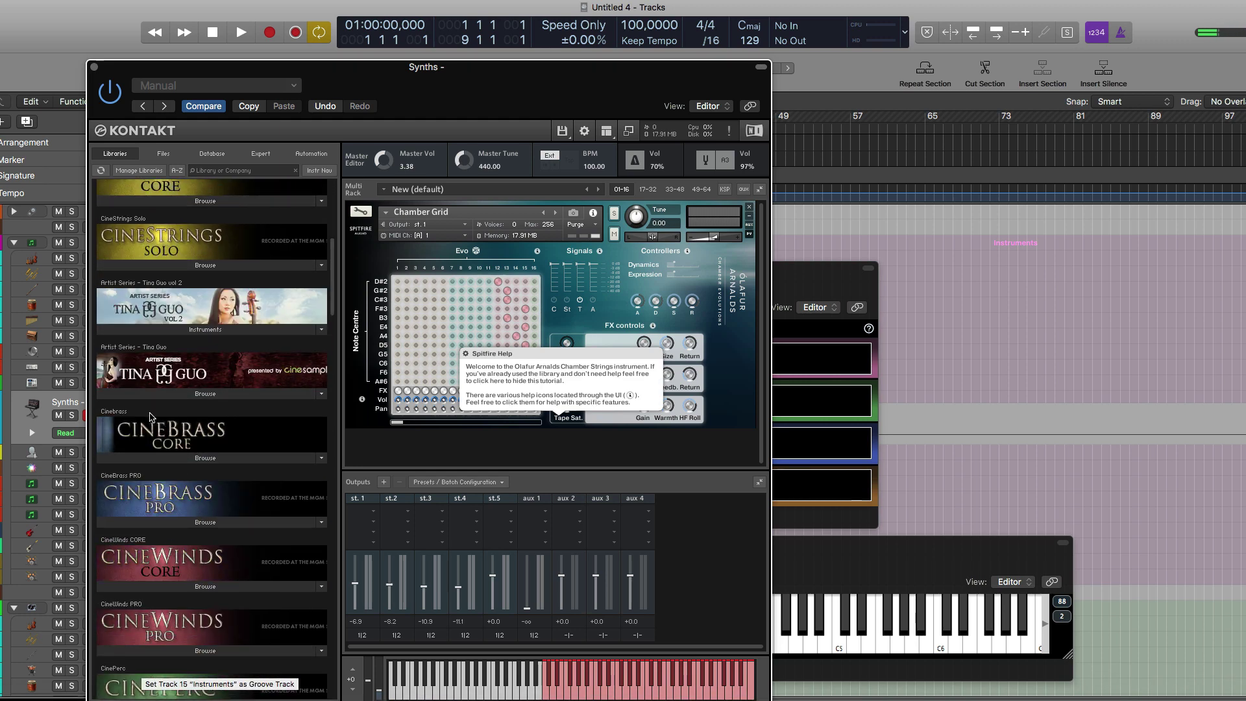
pyautogui.scroll(-2, 149, 417)
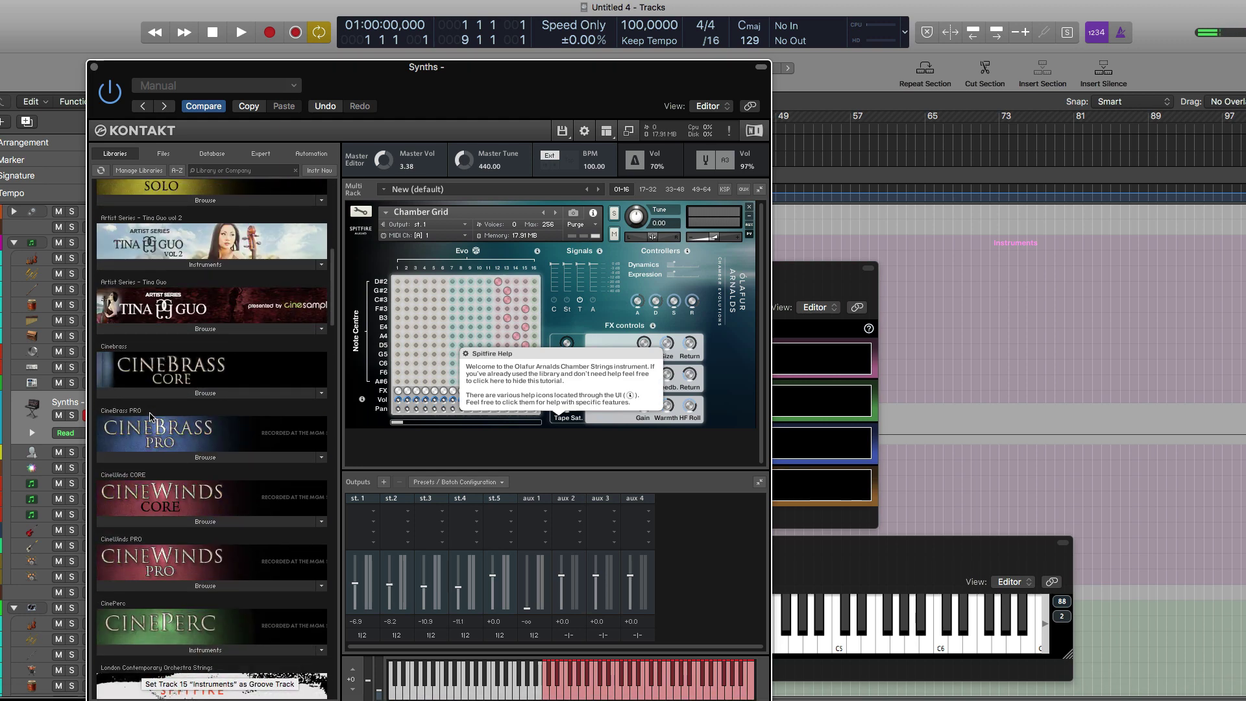
pyautogui.scroll(-1, 166, 480)
pyautogui.click(166, 476)
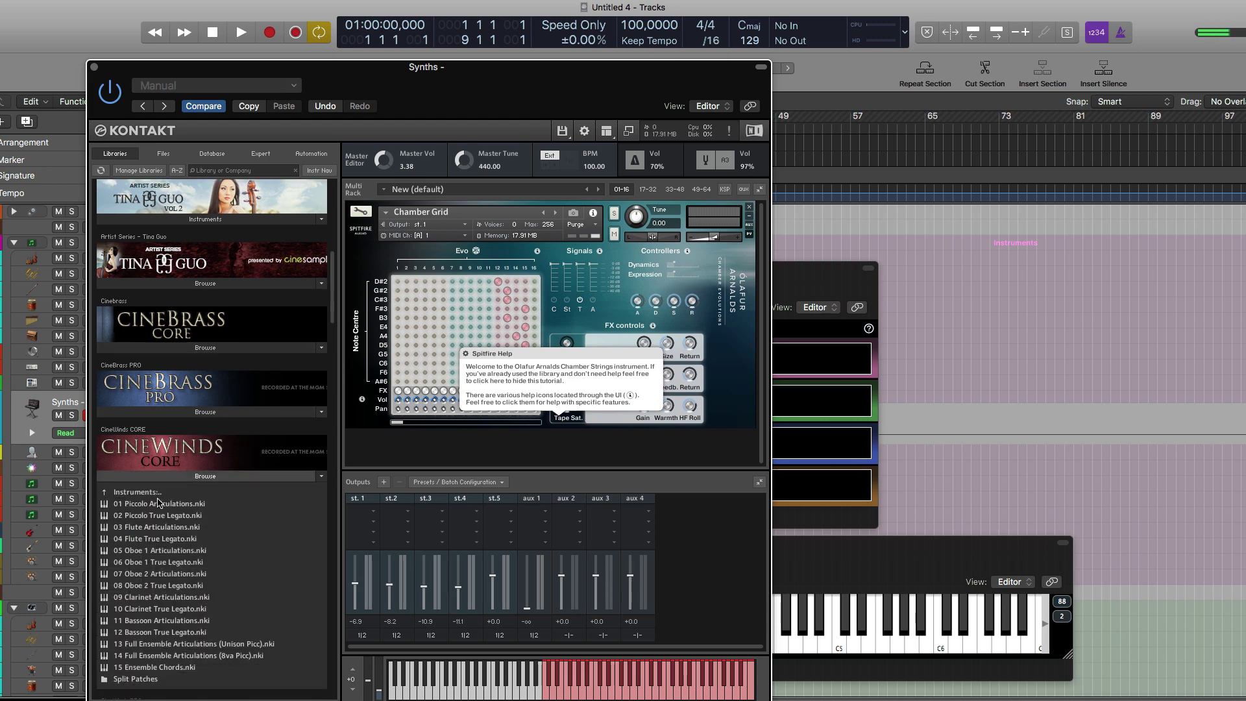
pyautogui.scroll(-2, 159, 501)
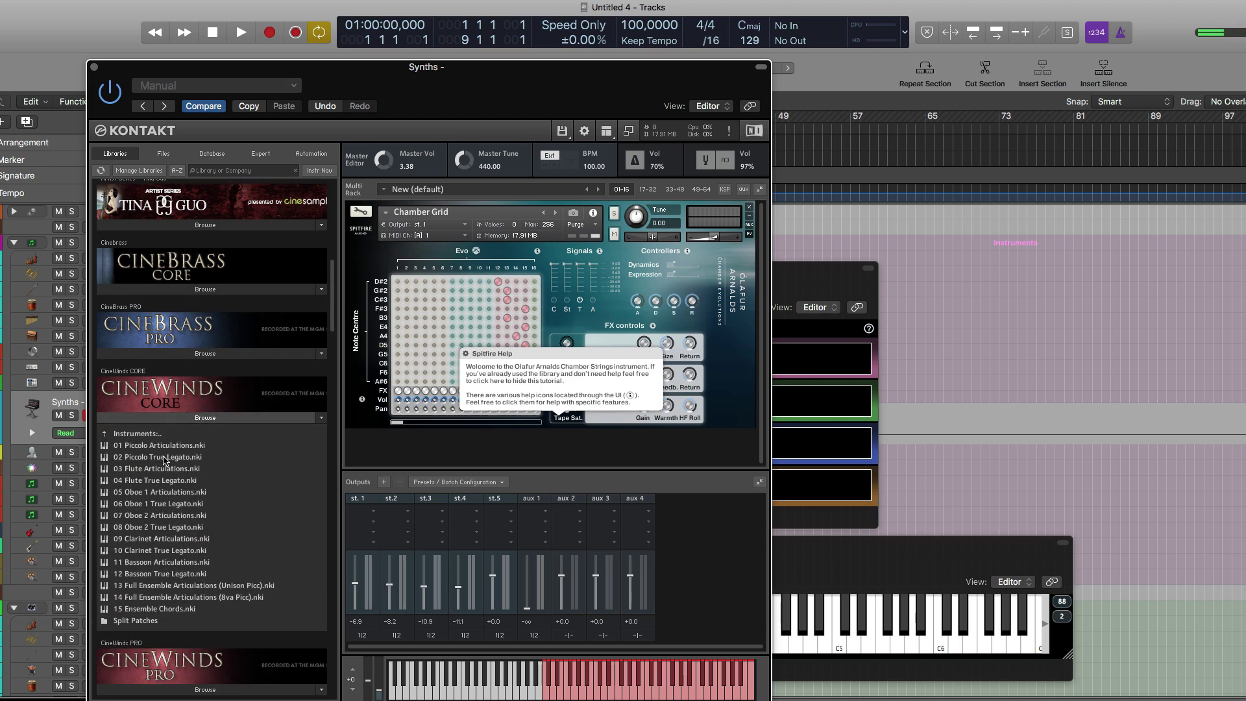
pyautogui.moveTo(146, 484); pyautogui.dragTo(572, 307)
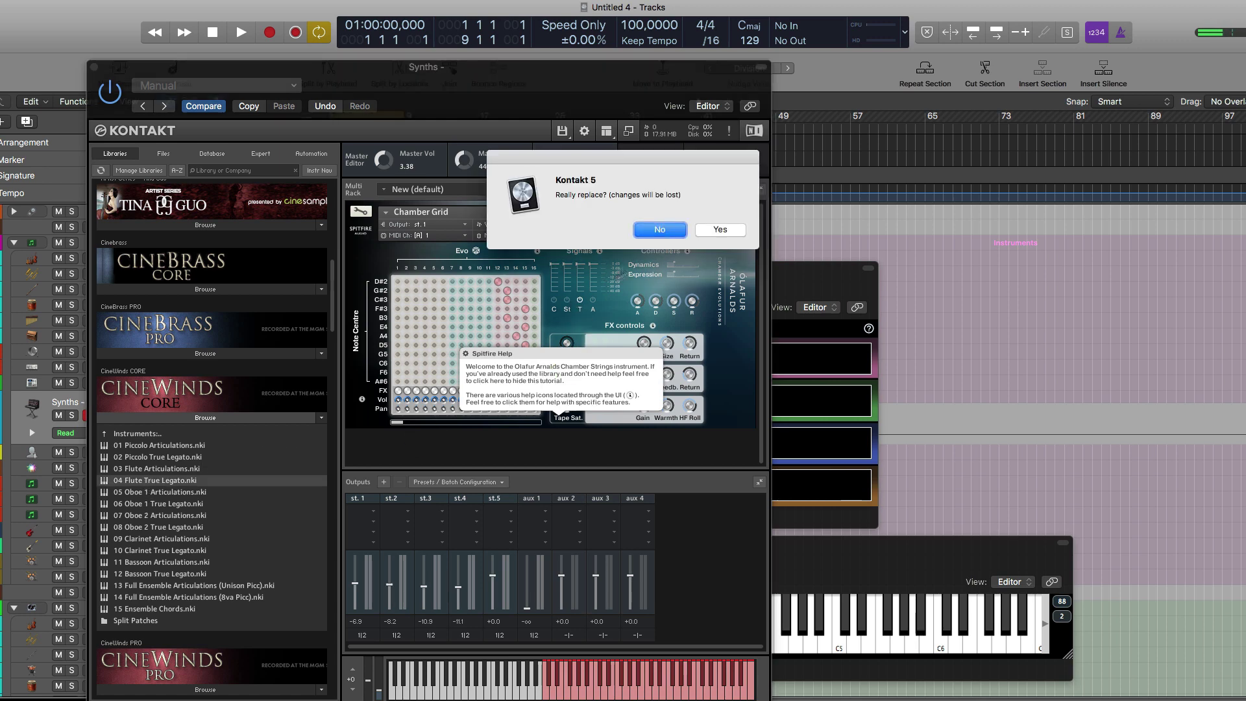
pyautogui.click(723, 230)
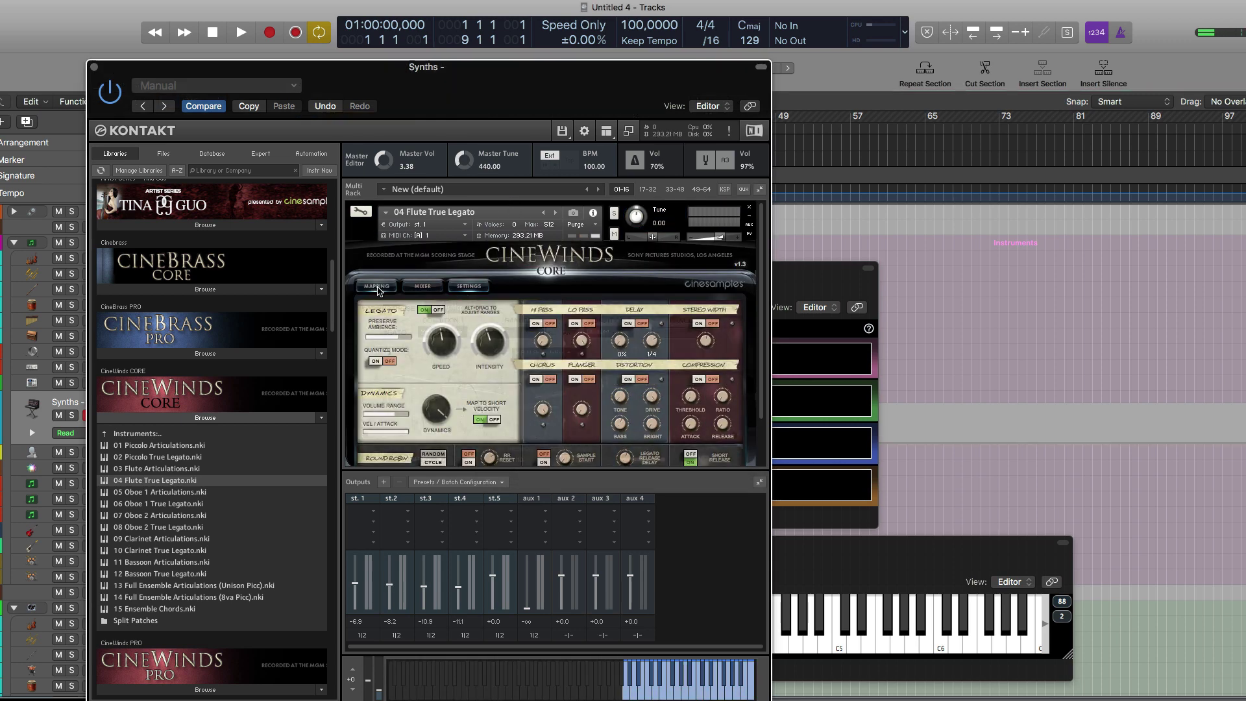
# Examine the CineWinds CORE flute's mixer and settings pages, and close the Kontakt window
pyautogui.click(423, 286)
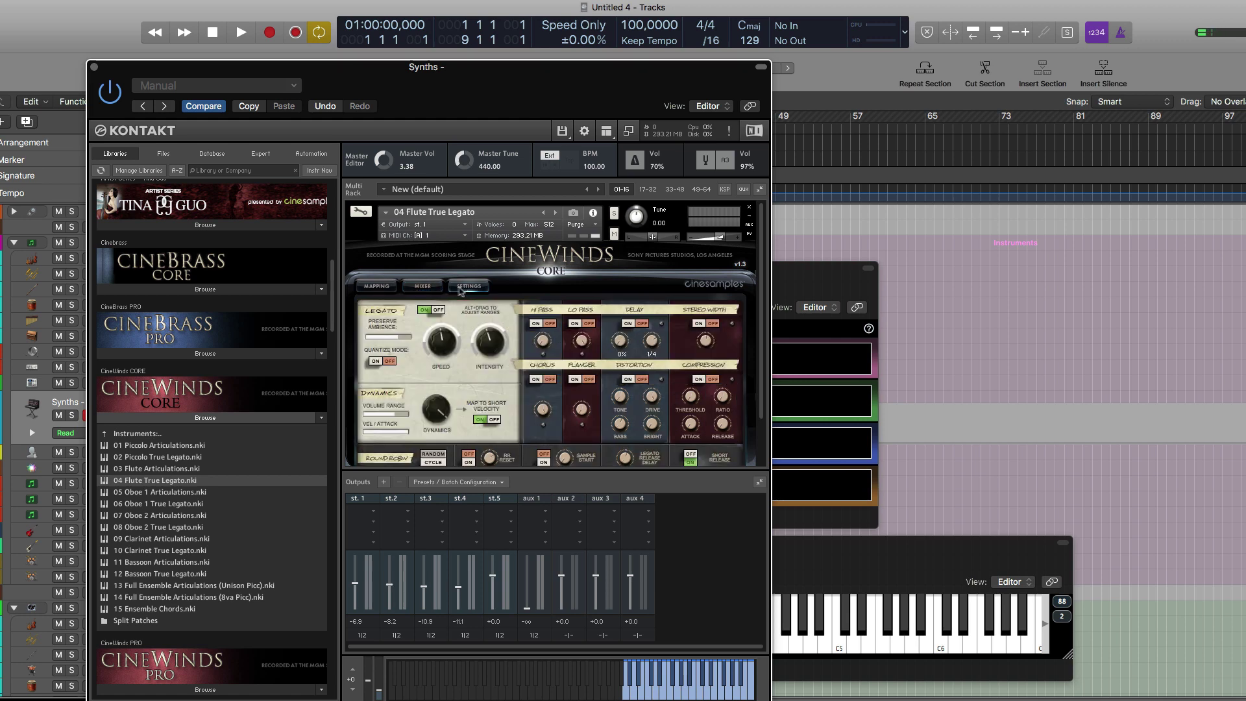
pyautogui.click(464, 290)
pyautogui.scroll(-3, 409, 346)
pyautogui.scroll(3, 409, 346)
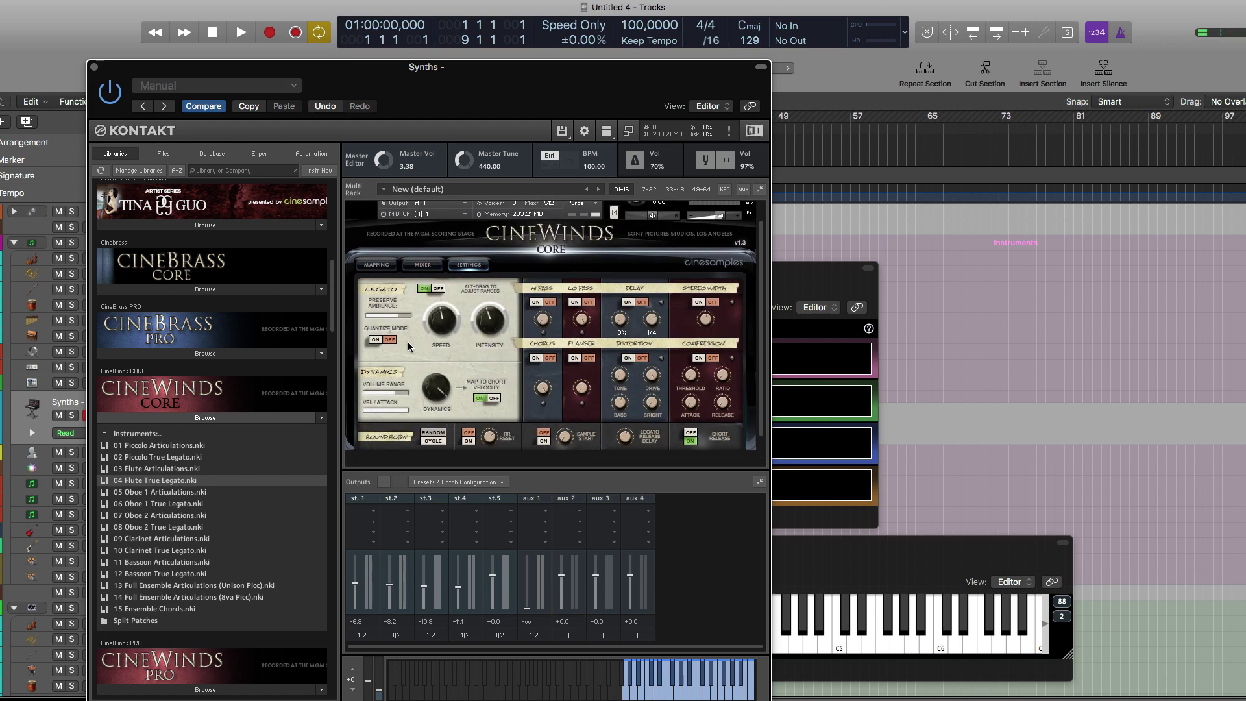
pyautogui.click(94, 67)
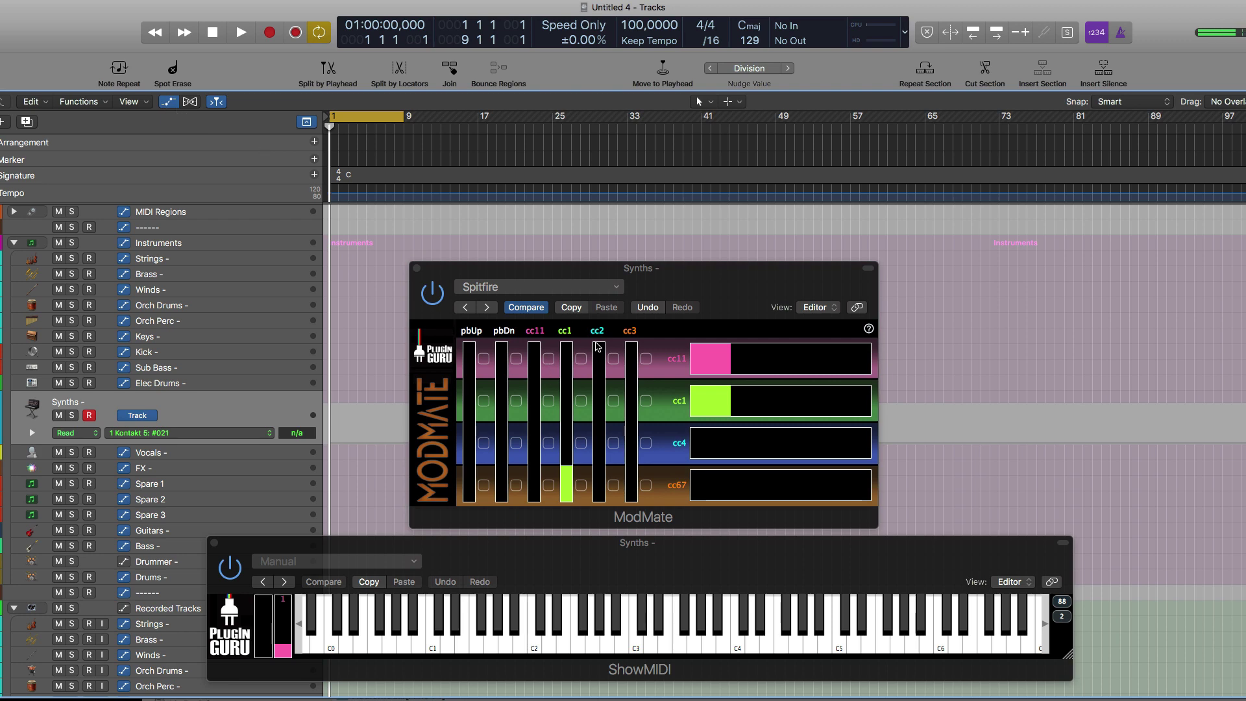
# Set ModMate's third output to CC2 and route the cc1 input to the cc1 and cc2 outputs
pyautogui.click(679, 443)
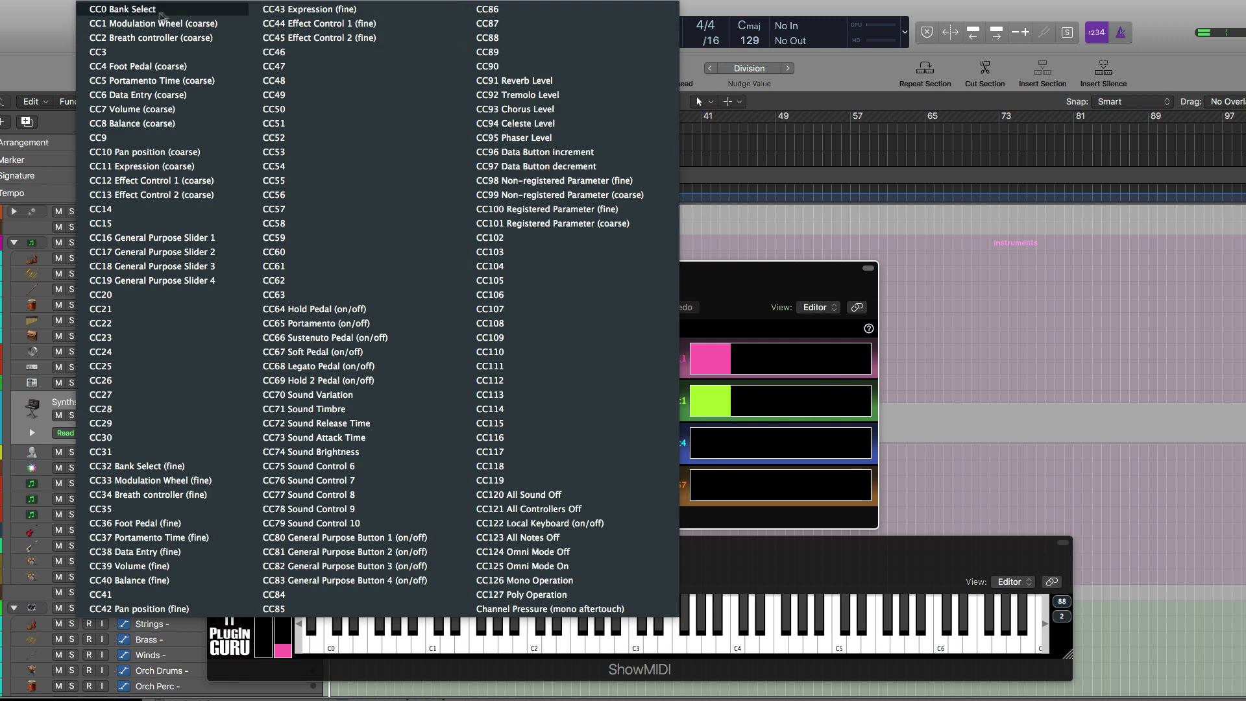
pyautogui.click(151, 38)
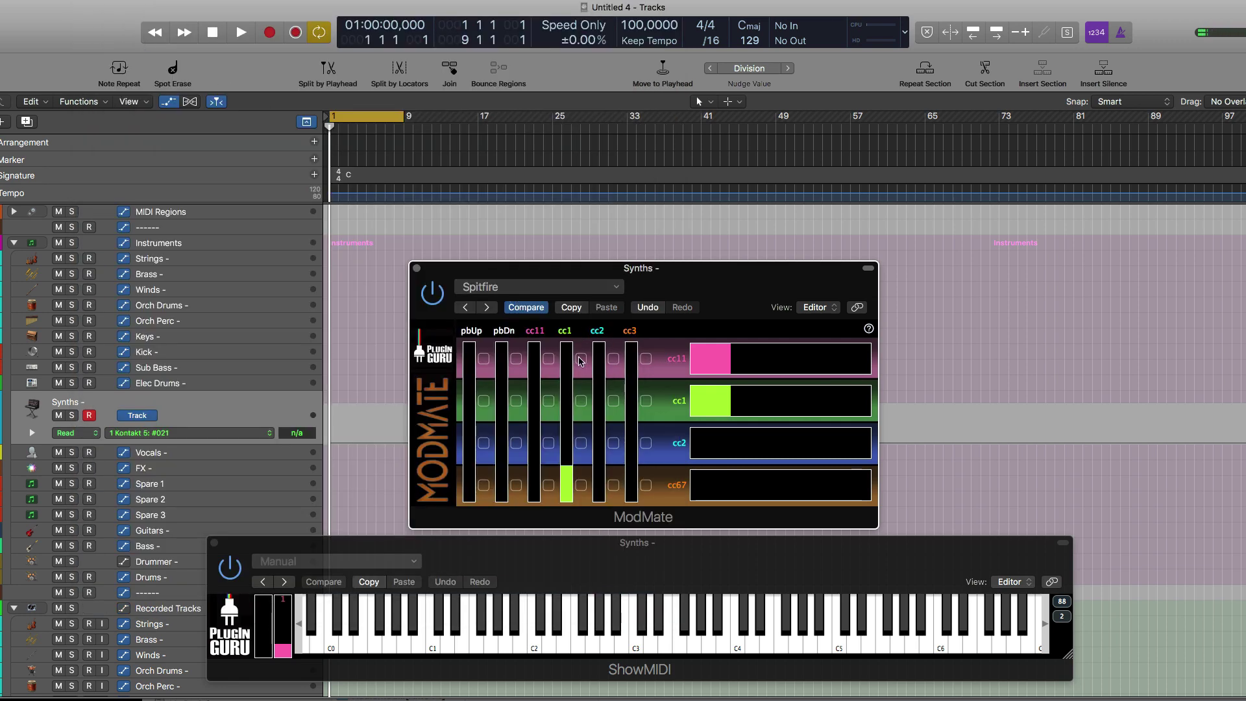
pyautogui.click(580, 400)
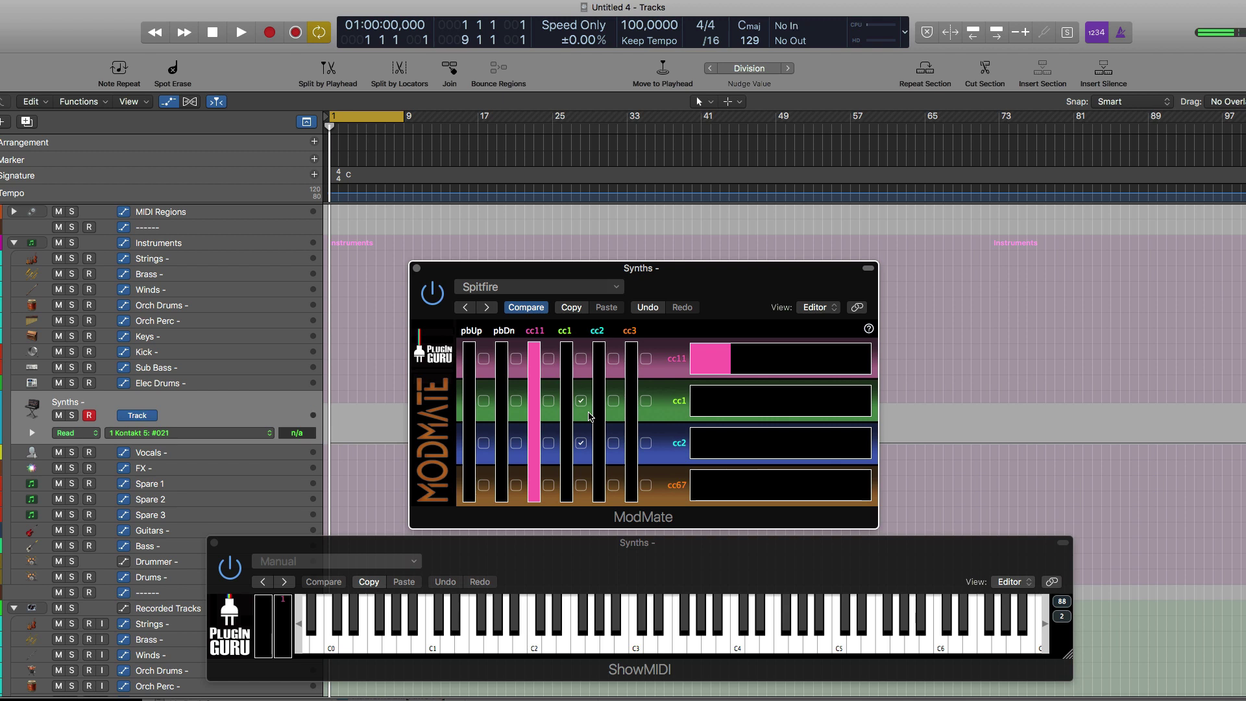
# Place the ShowMIDI window just below ModMate and set its controller strip to CC1 Modulation Wheel
pyautogui.moveTo(585, 547); pyautogui.dragTo(570, 528)
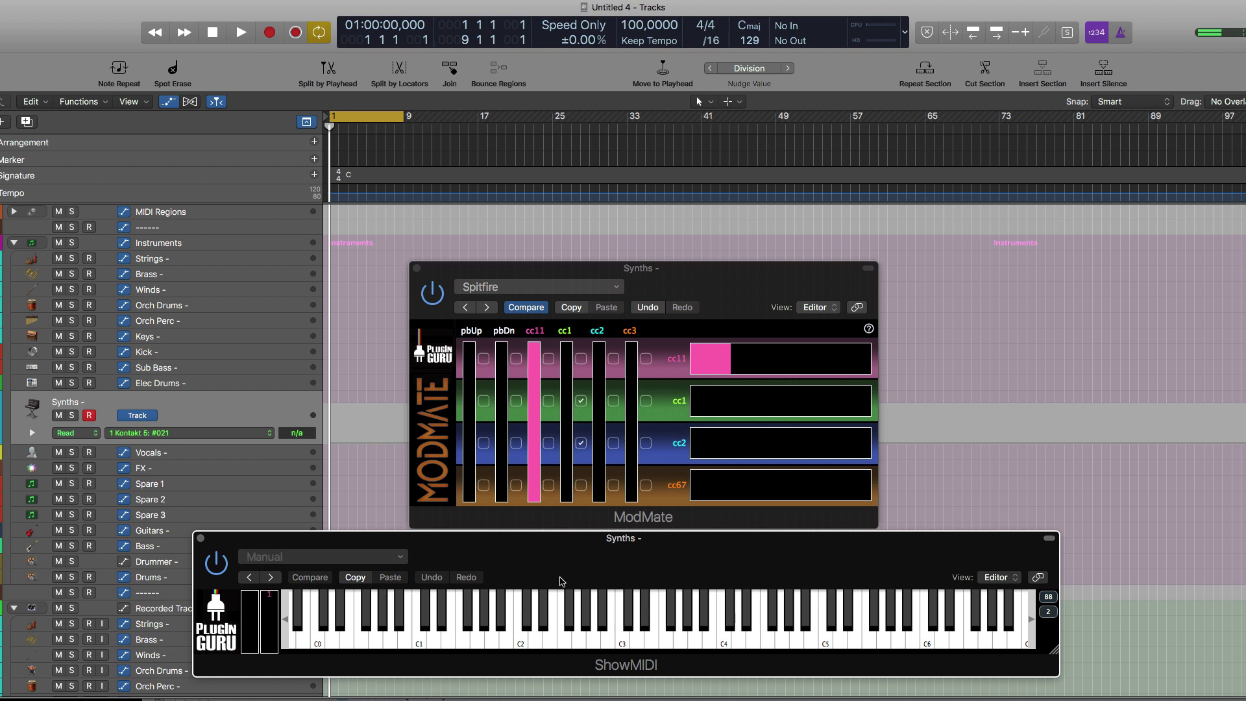
pyautogui.moveTo(614, 550); pyautogui.dragTo(607, 550)
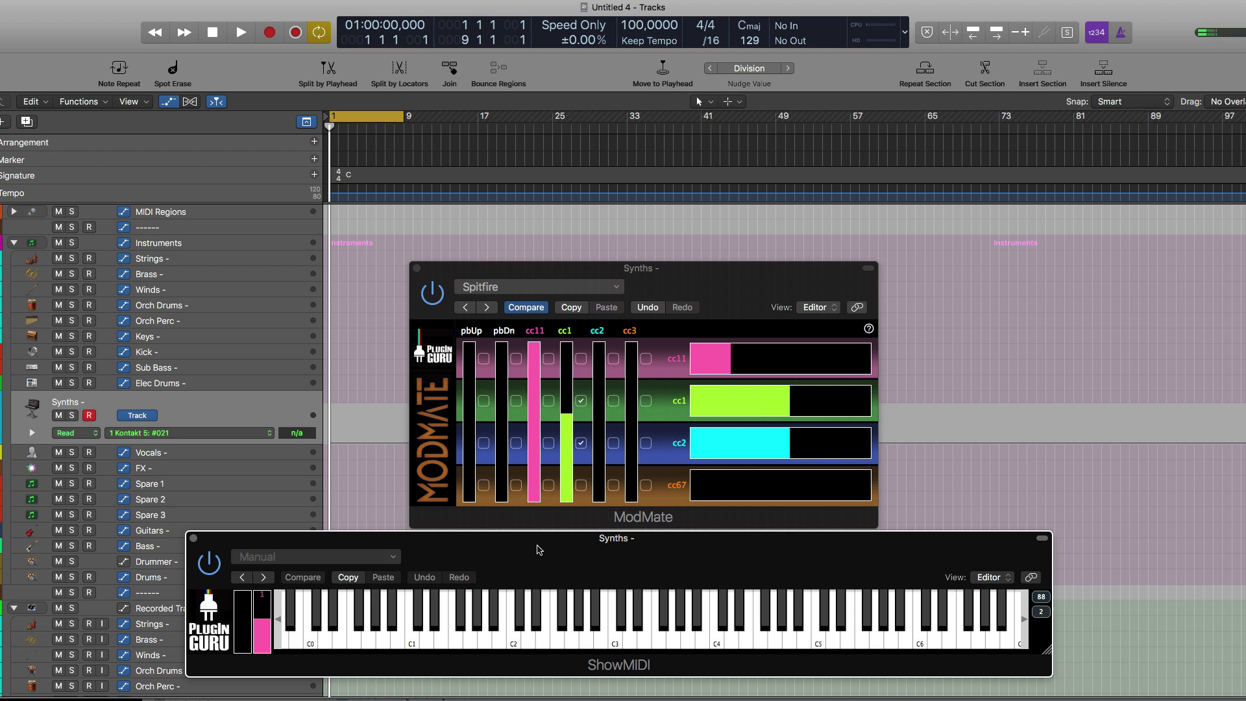
pyautogui.moveTo(541, 552)
pyautogui.mouseDown()
pyautogui.moveTo(501, 552)
pyautogui.moveTo(543, 557)
pyautogui.mouseUp()
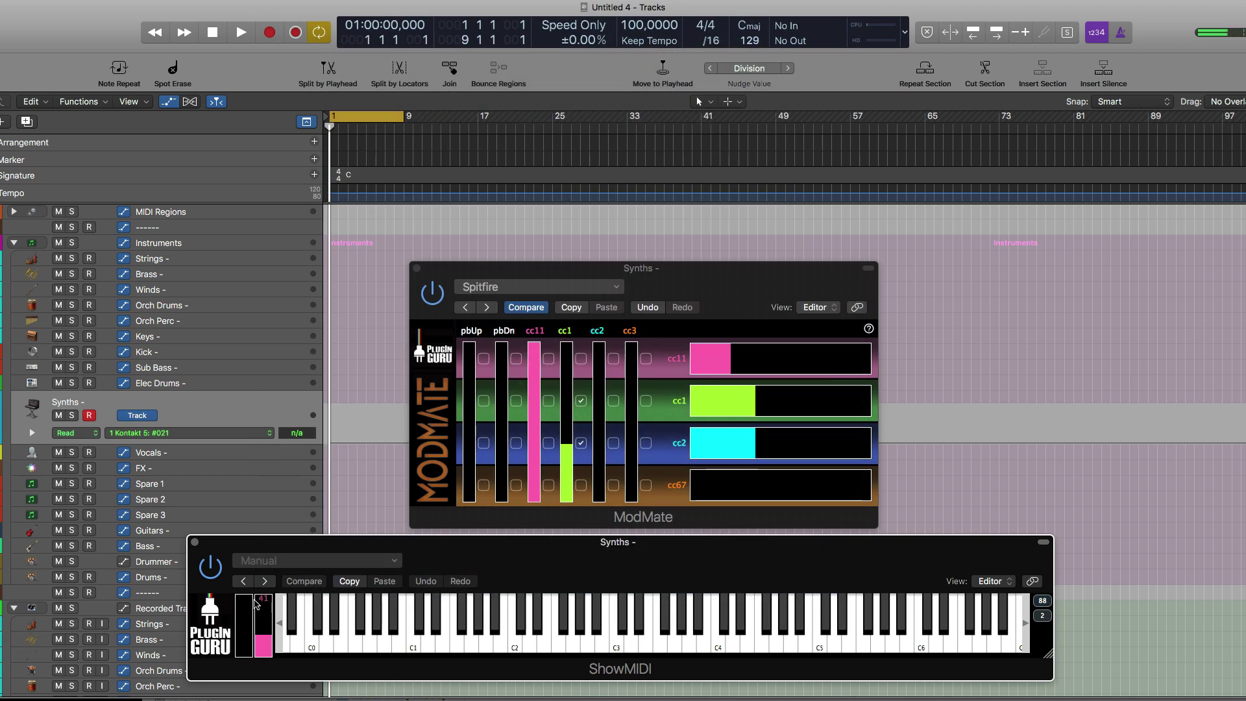
pyautogui.click(264, 600)
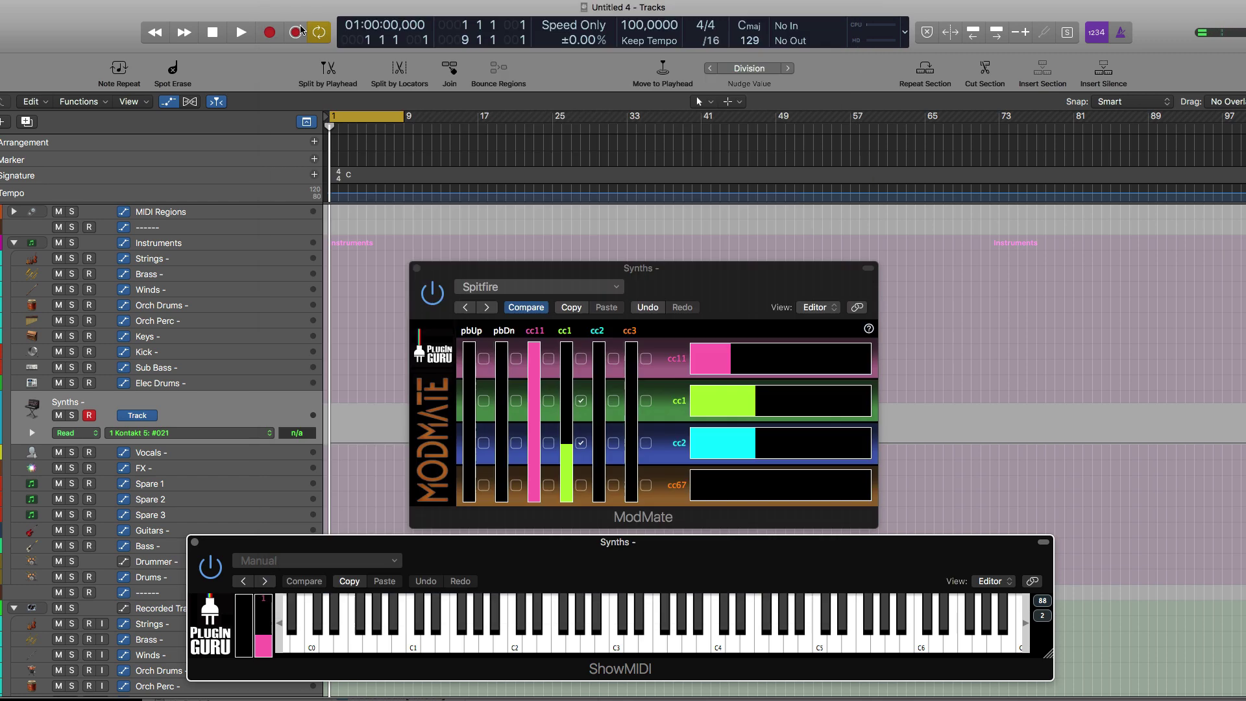
pyautogui.click(301, 29)
# Set the ShowMIDI keyboard to 61 keys and its controller display to 5: PB + 4 CCs
pyautogui.click(1026, 621)
pyautogui.click(1042, 600)
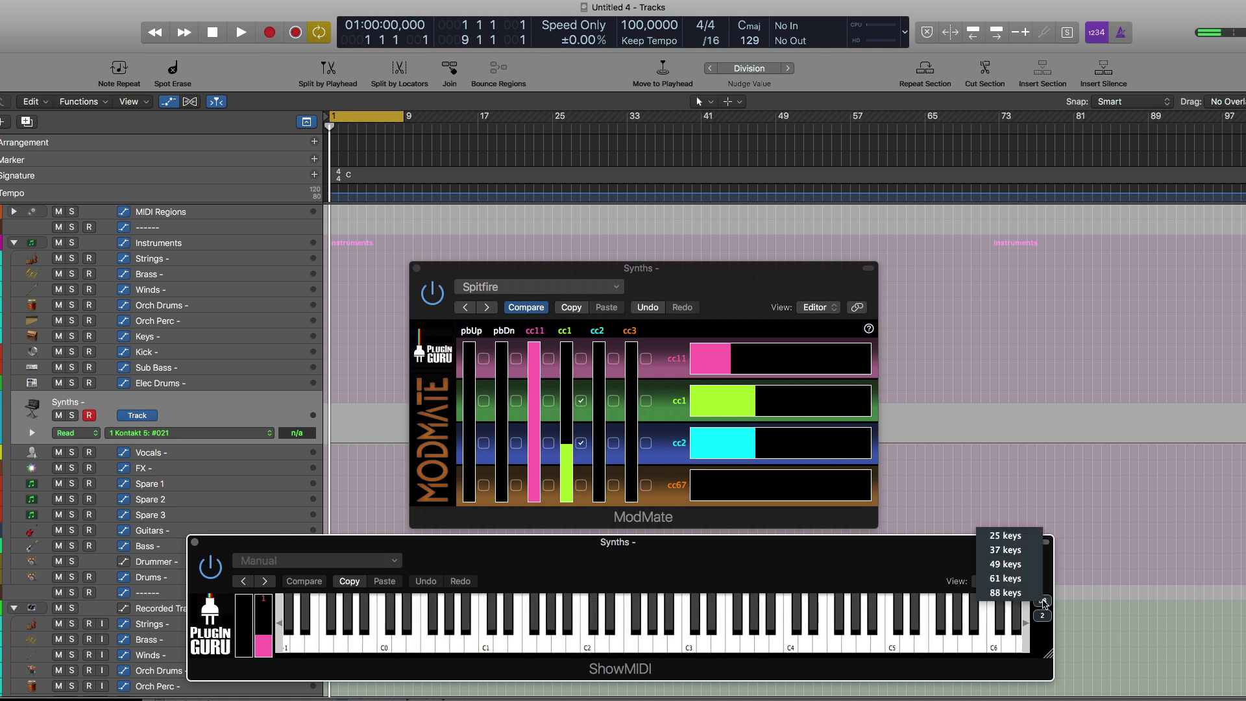
pyautogui.click(1012, 564)
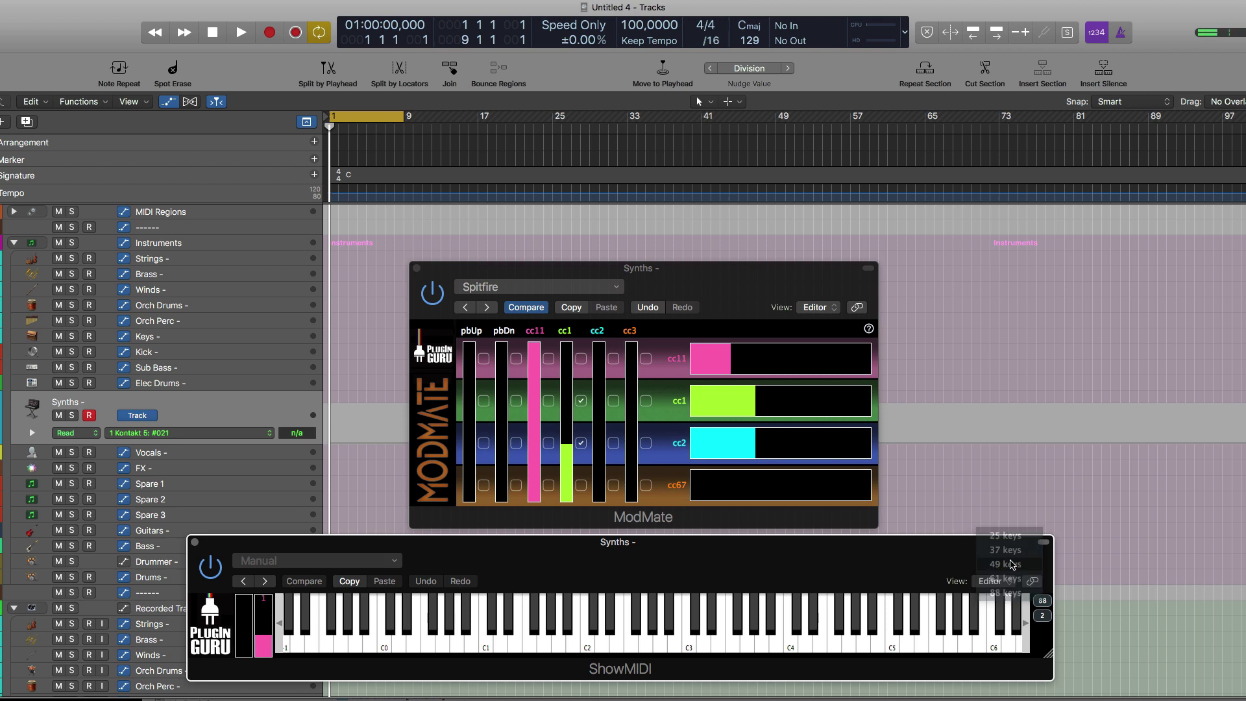
pyautogui.click(1037, 598)
pyautogui.click(1036, 595)
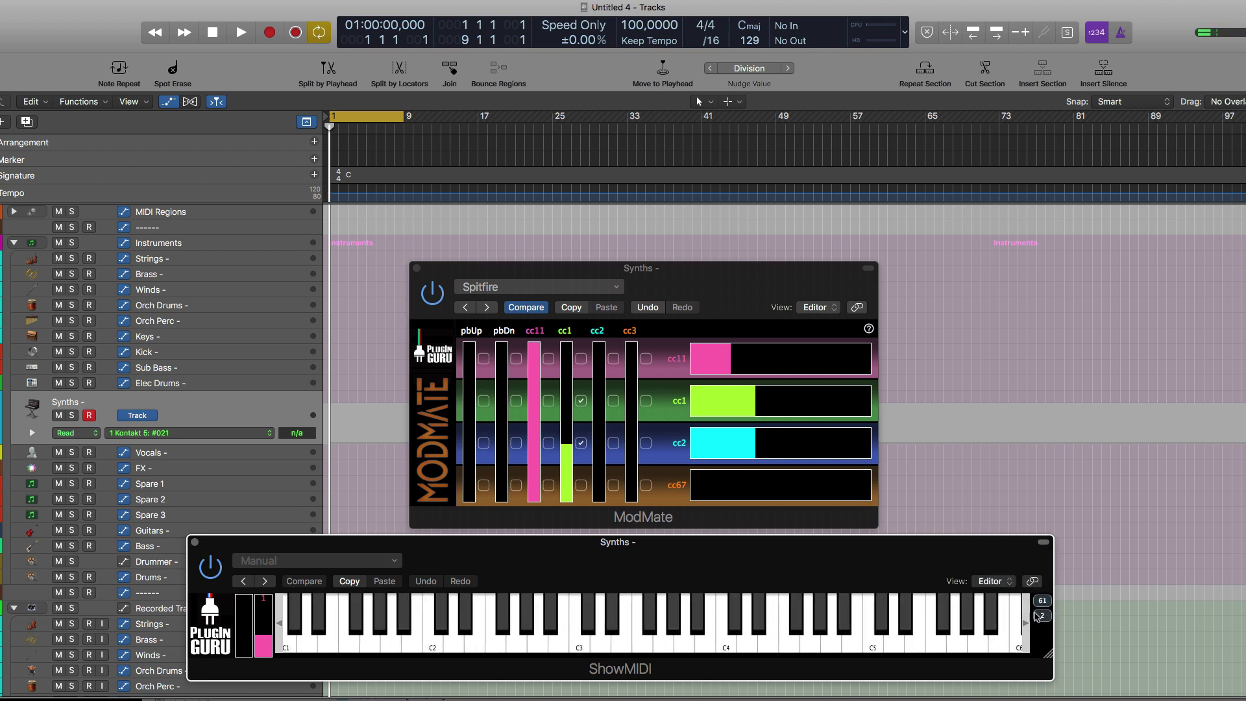
pyautogui.click(1042, 616)
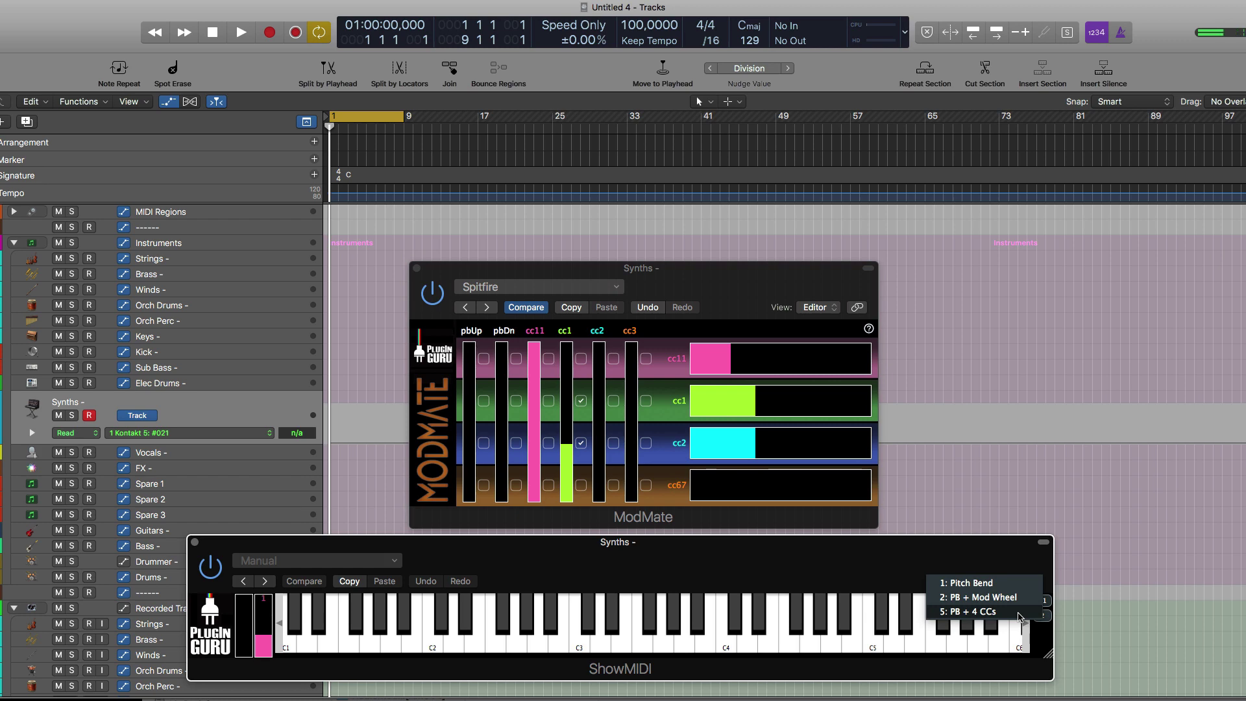
pyautogui.click(1018, 613)
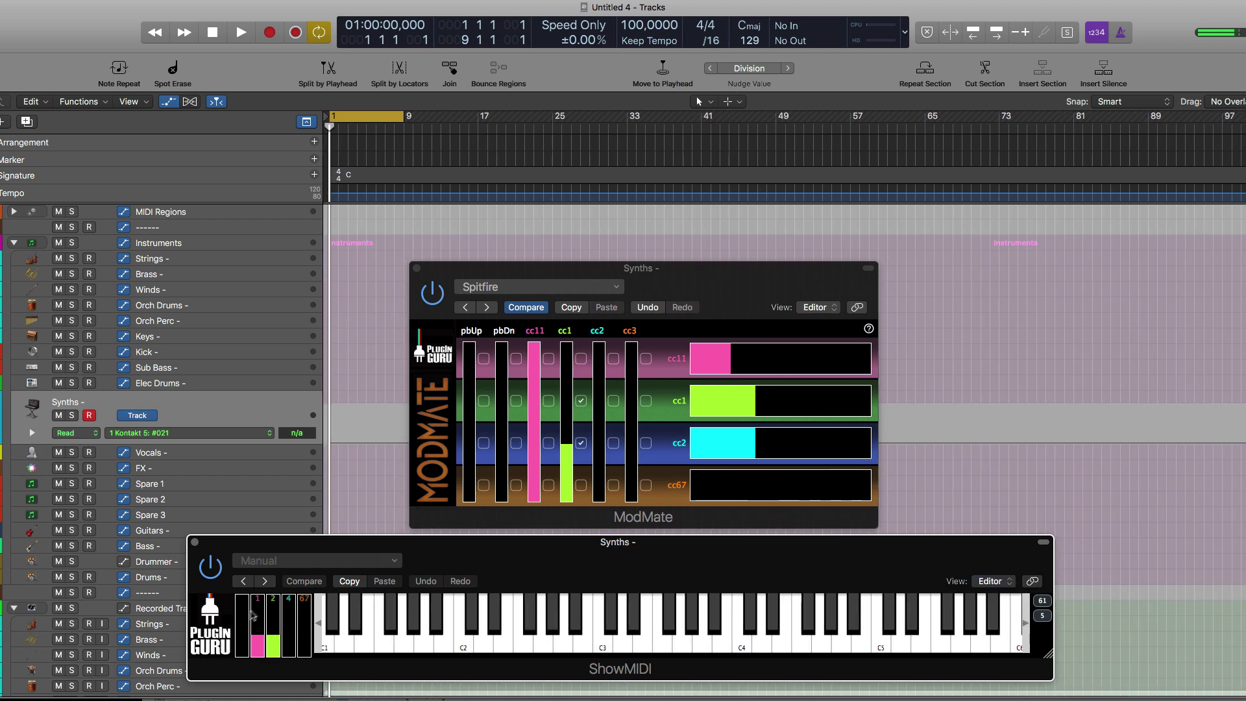
# Assign ShowMIDI's four controller strips to CC11, CC1, CC2 and CC3, in that order
pyautogui.click(290, 600)
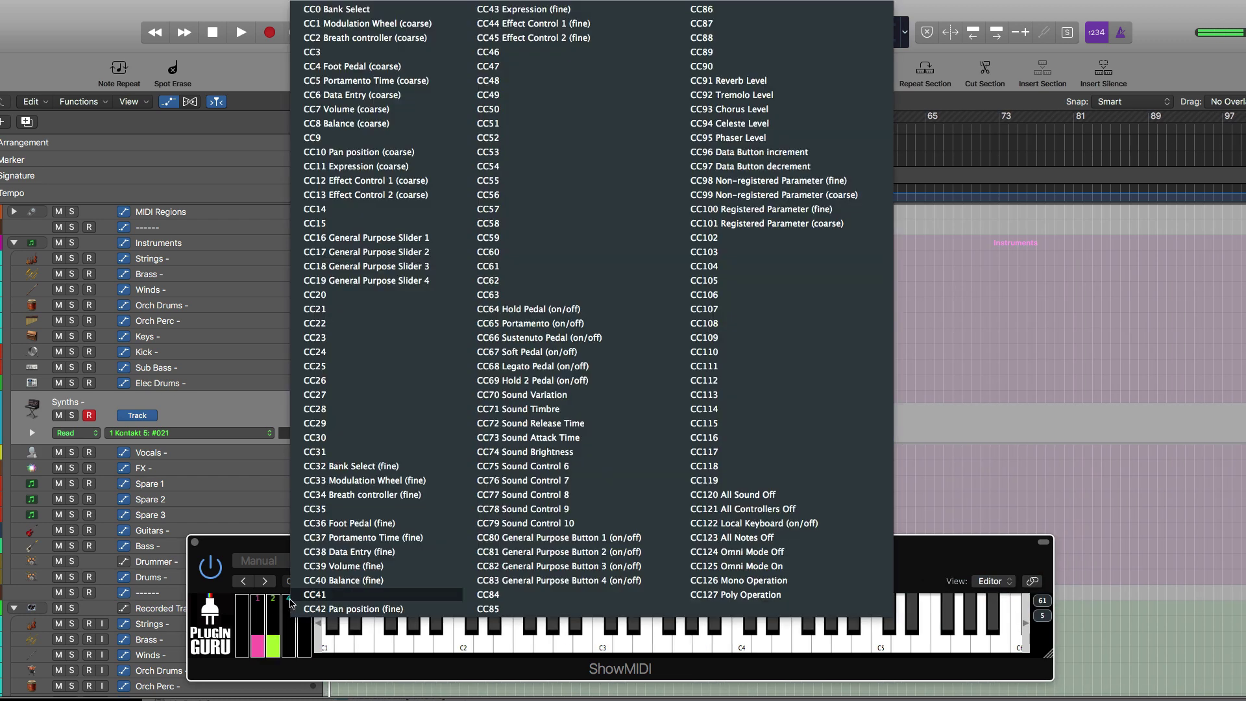
pyautogui.click(379, 53)
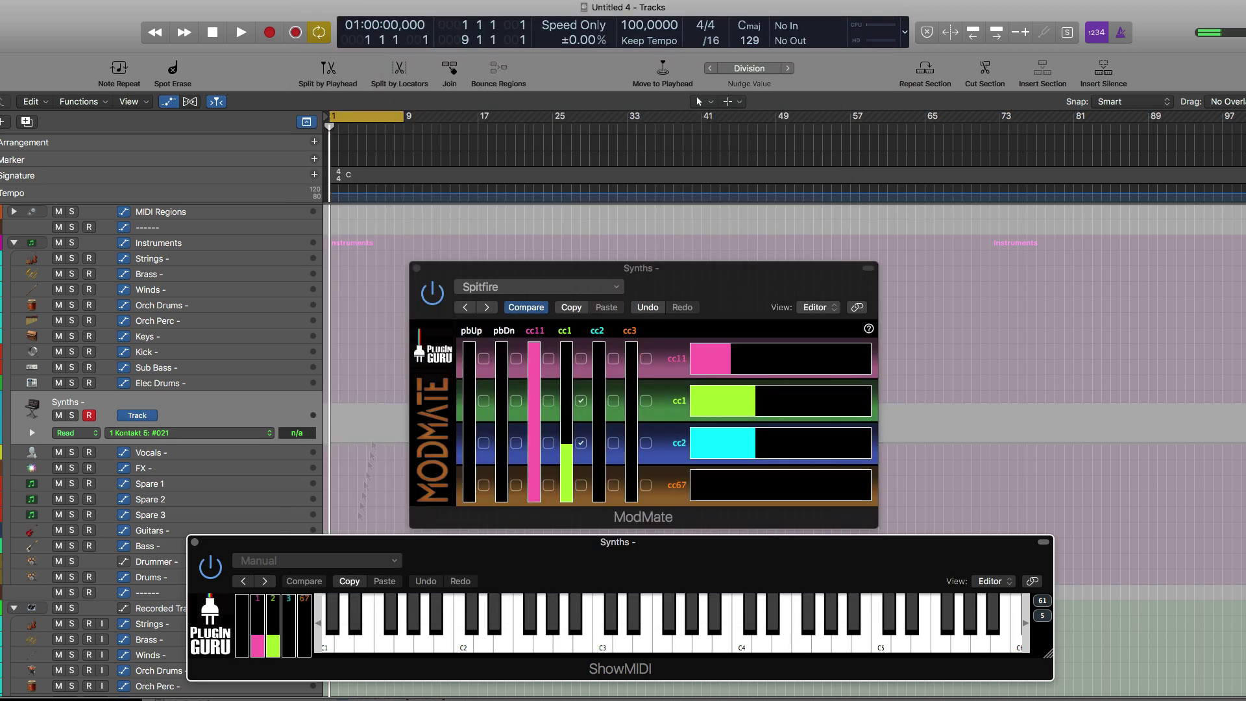
pyautogui.click(255, 598)
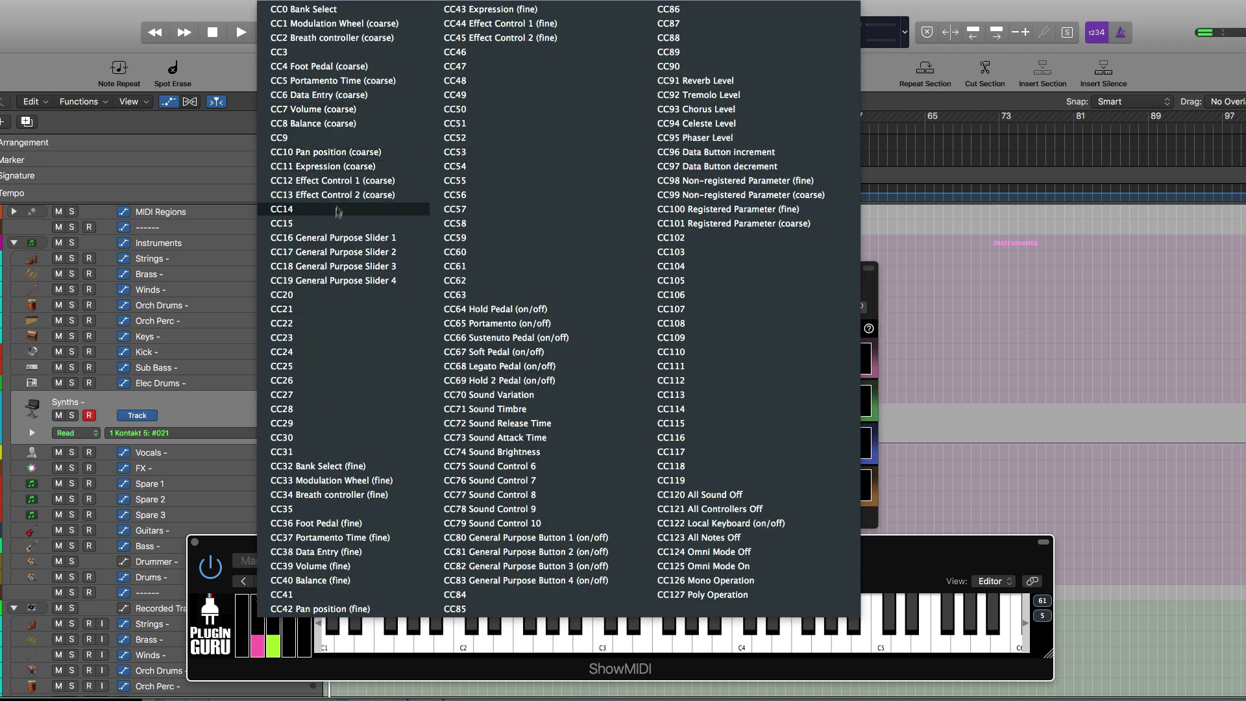
pyautogui.click(344, 167)
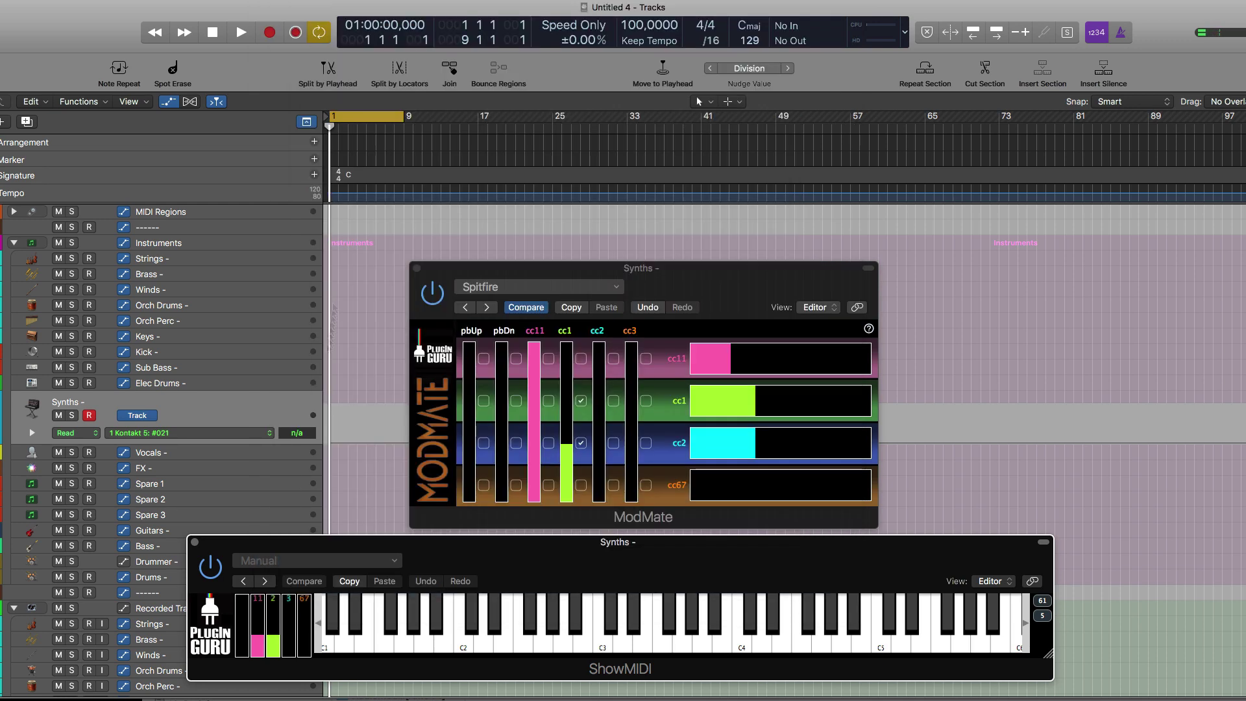
pyautogui.click(272, 604)
pyautogui.click(305, 23)
pyautogui.click(289, 606)
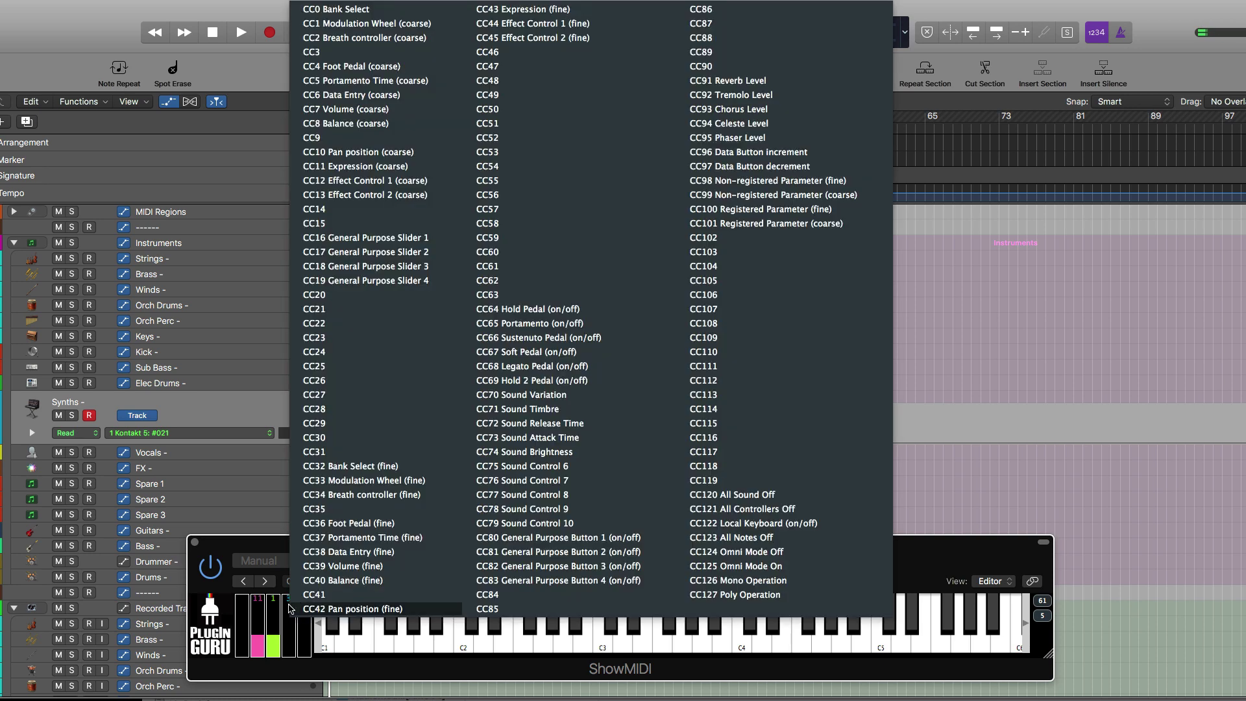
pyautogui.click(343, 38)
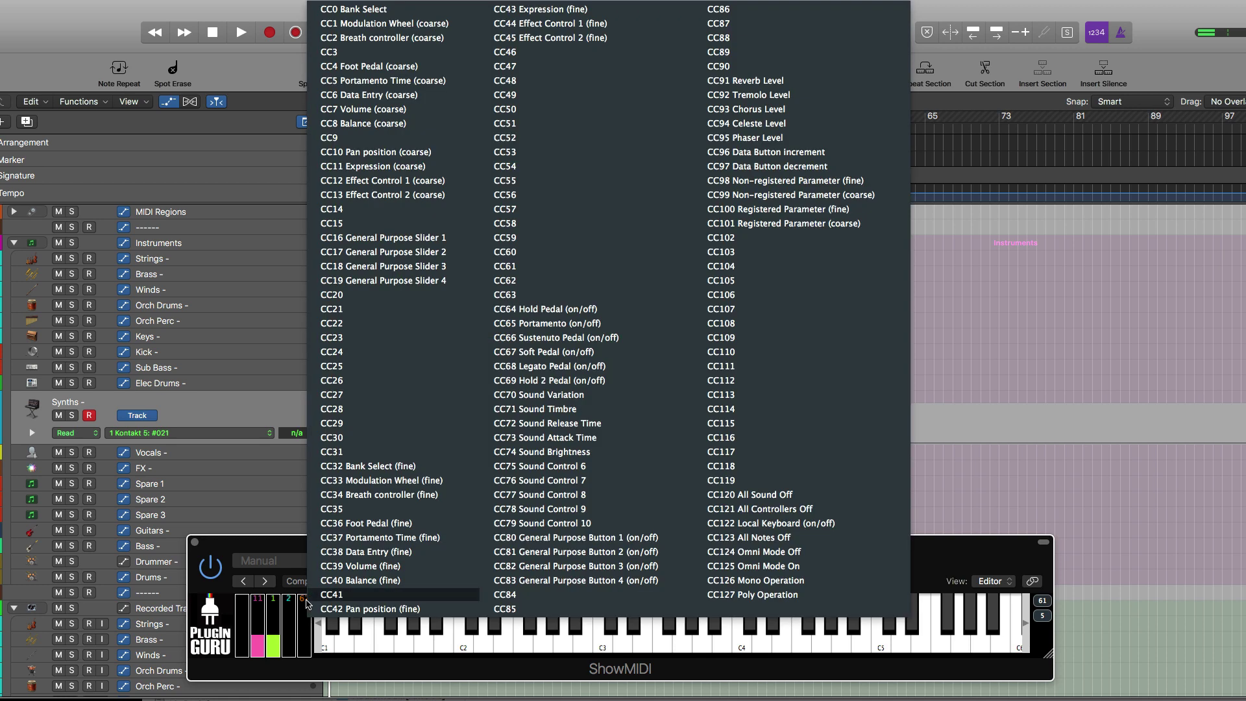
pyautogui.click(304, 607)
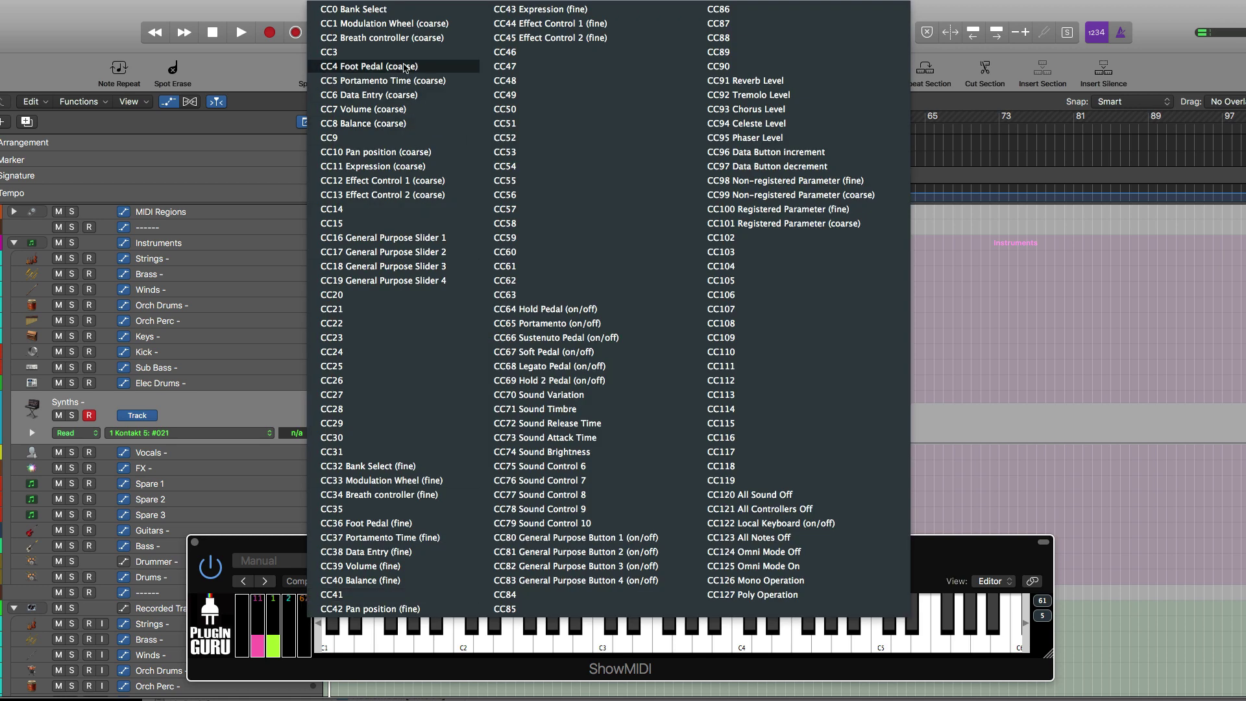
pyautogui.click(402, 52)
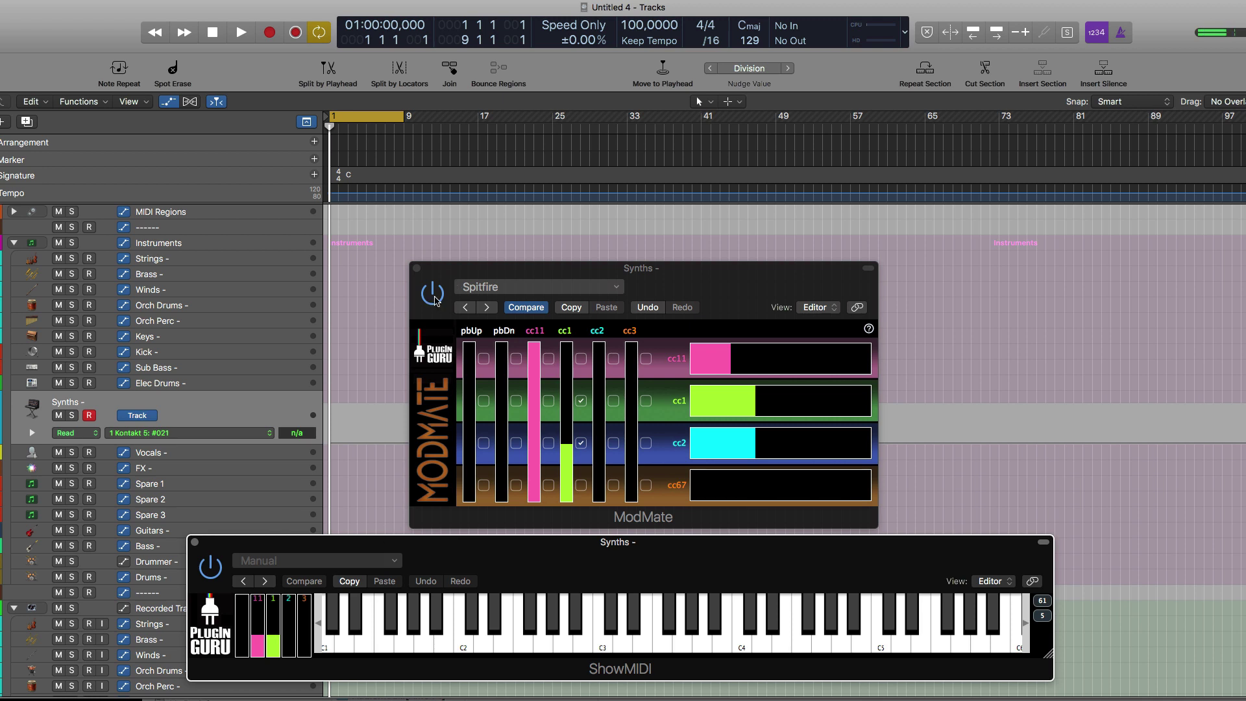
# Bypass ModMate, check the CineWinds CORE flute in Kontakt, and close the Kontakt, ModMate and ShowMIDI windows
pyautogui.click(433, 295)
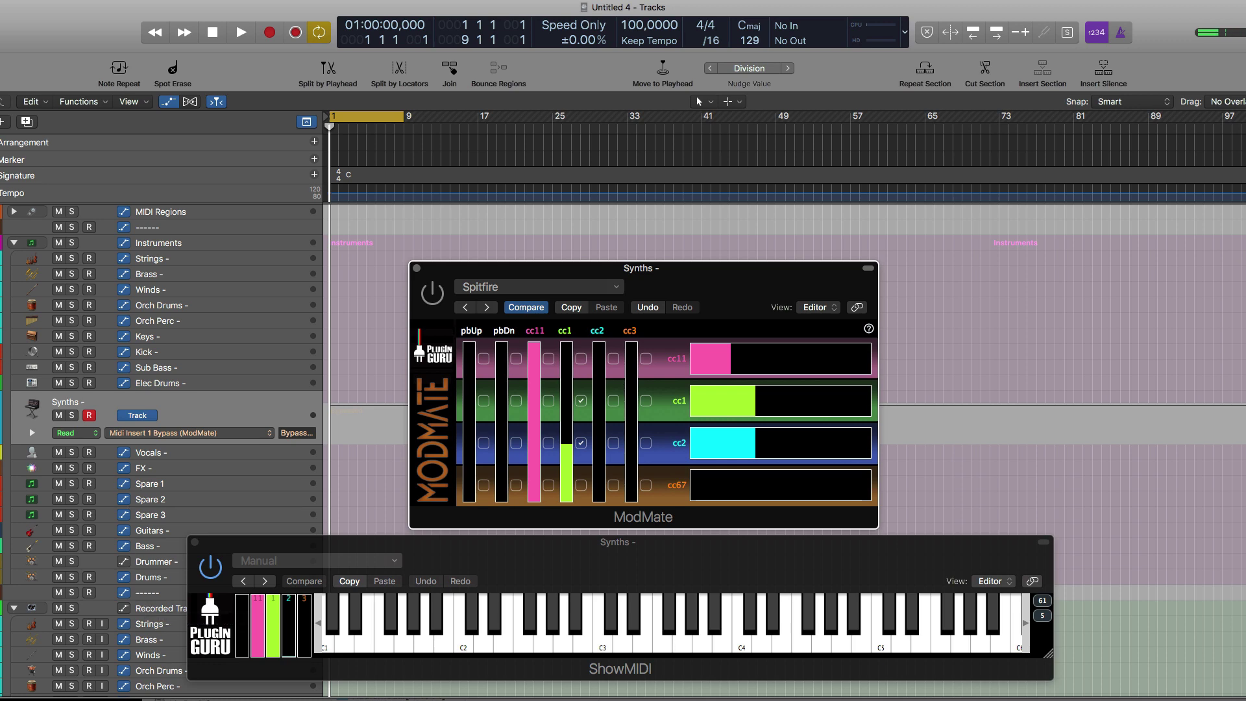
pyautogui.click(2, 322)
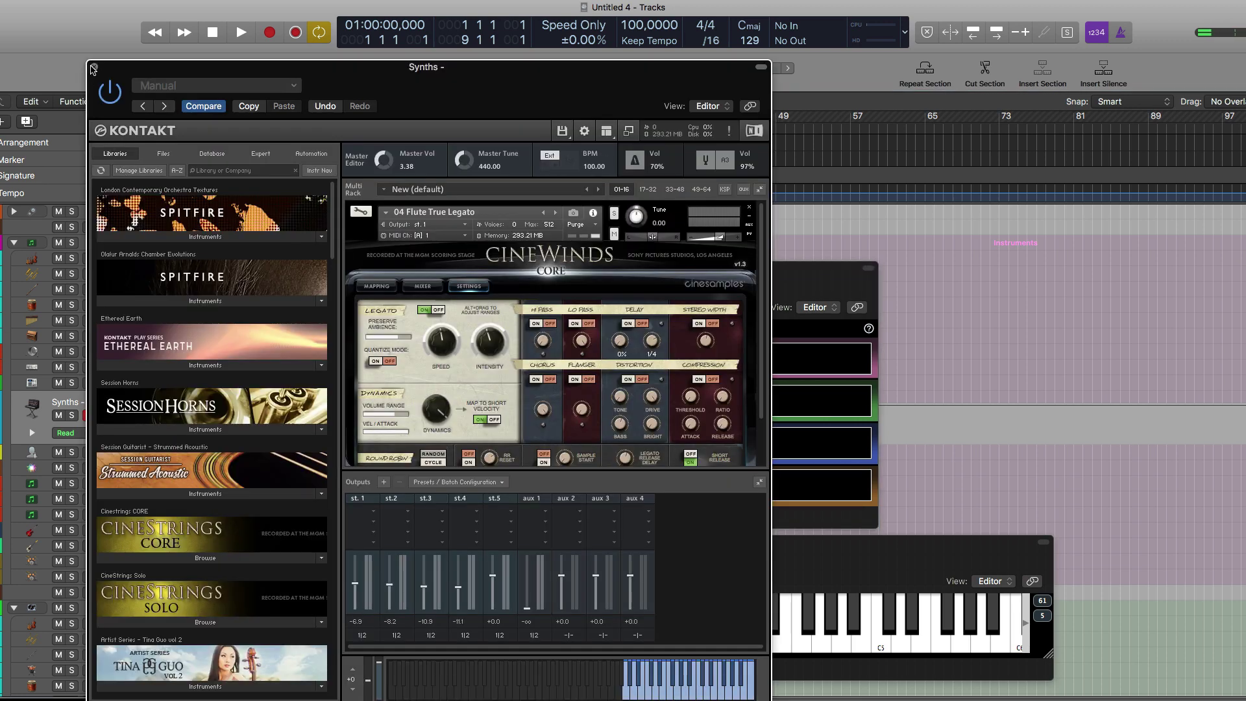
pyautogui.click(93, 67)
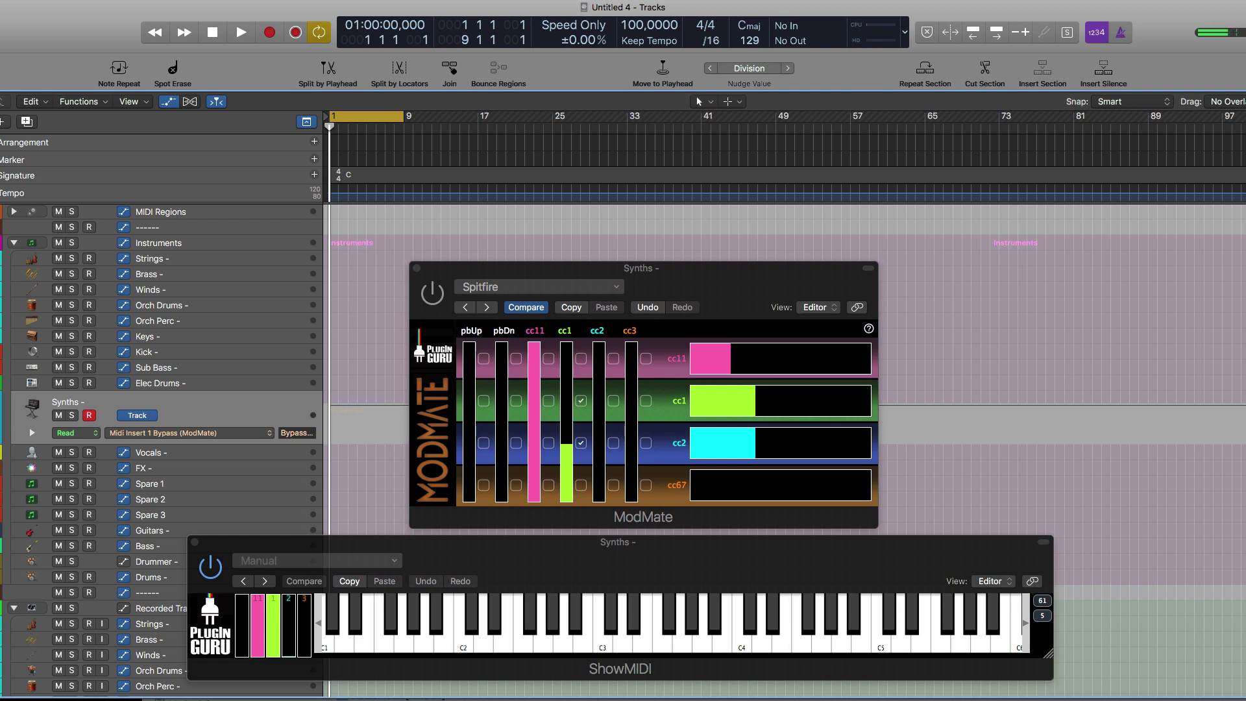
pyautogui.moveTo(655, 698)
pyautogui.click(416, 269)
pyautogui.click(193, 541)
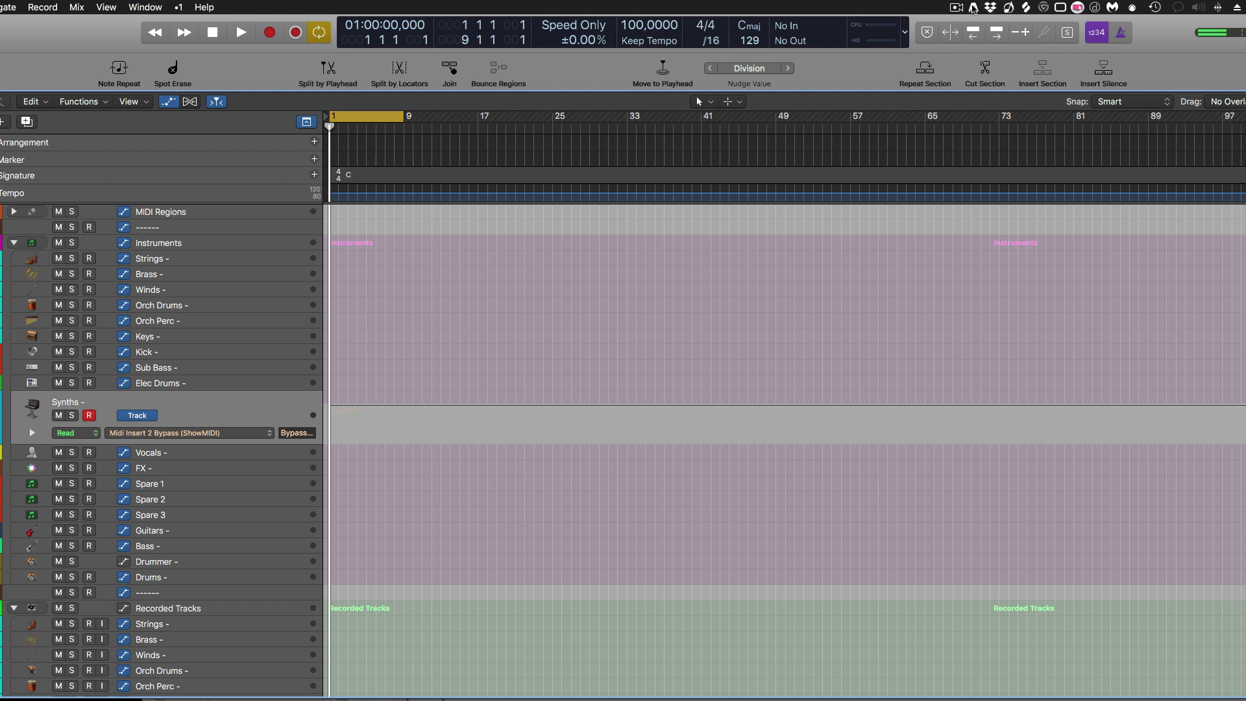
# Show the AudioSwift console and open the General page of the AudioSwift preferences
pyautogui.click(974, 8)
pyautogui.click(989, 22)
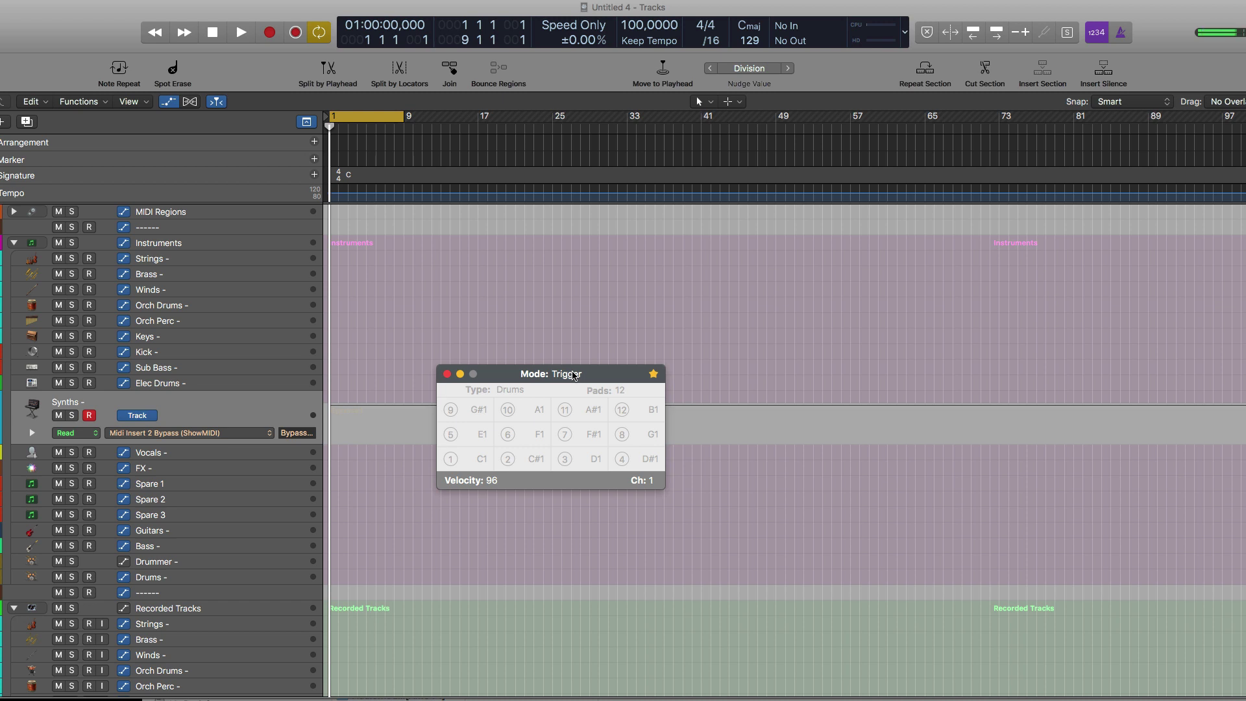
pyautogui.moveTo(1076, 4)
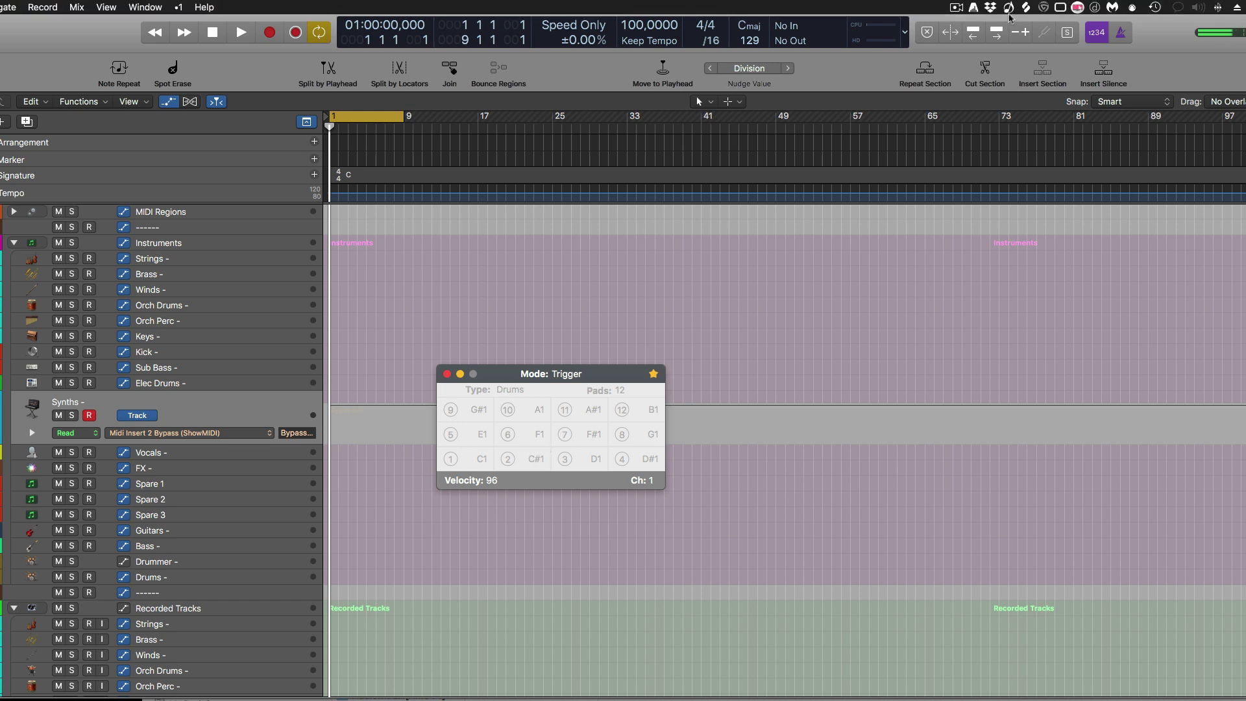
pyautogui.click(973, 6)
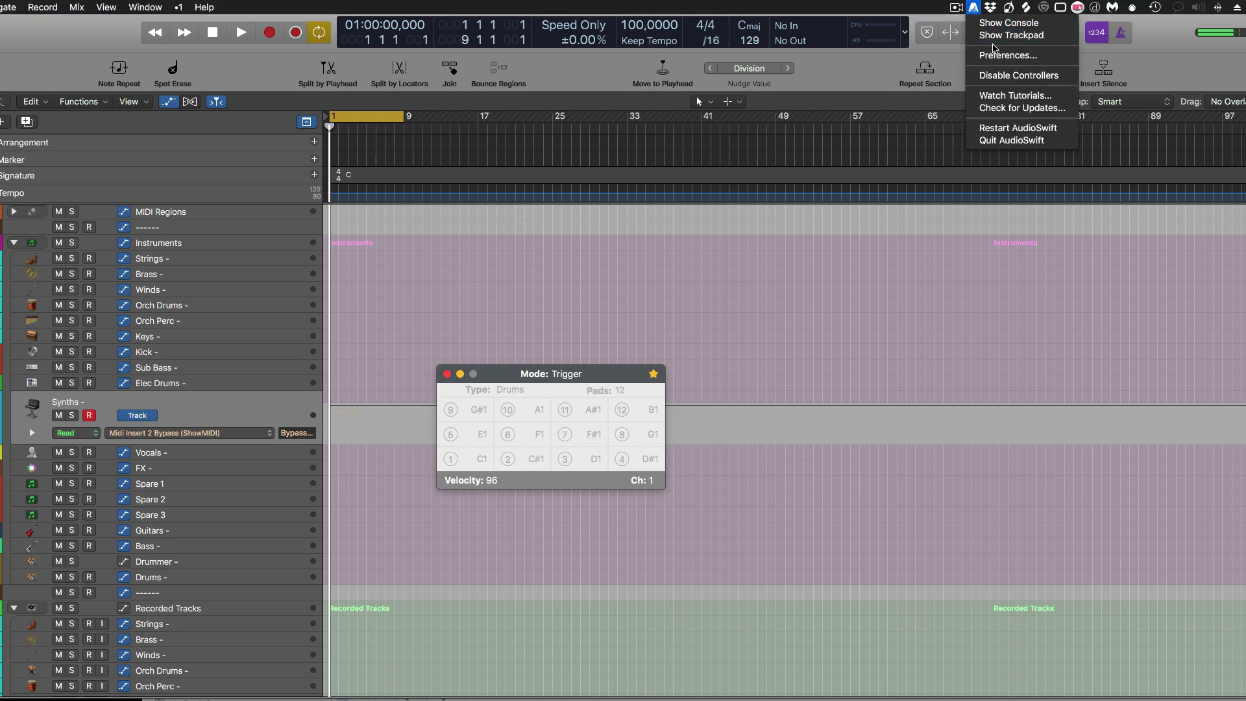
pyautogui.click(1007, 55)
pyautogui.moveTo(628, 80); pyautogui.dragTo(164, 244)
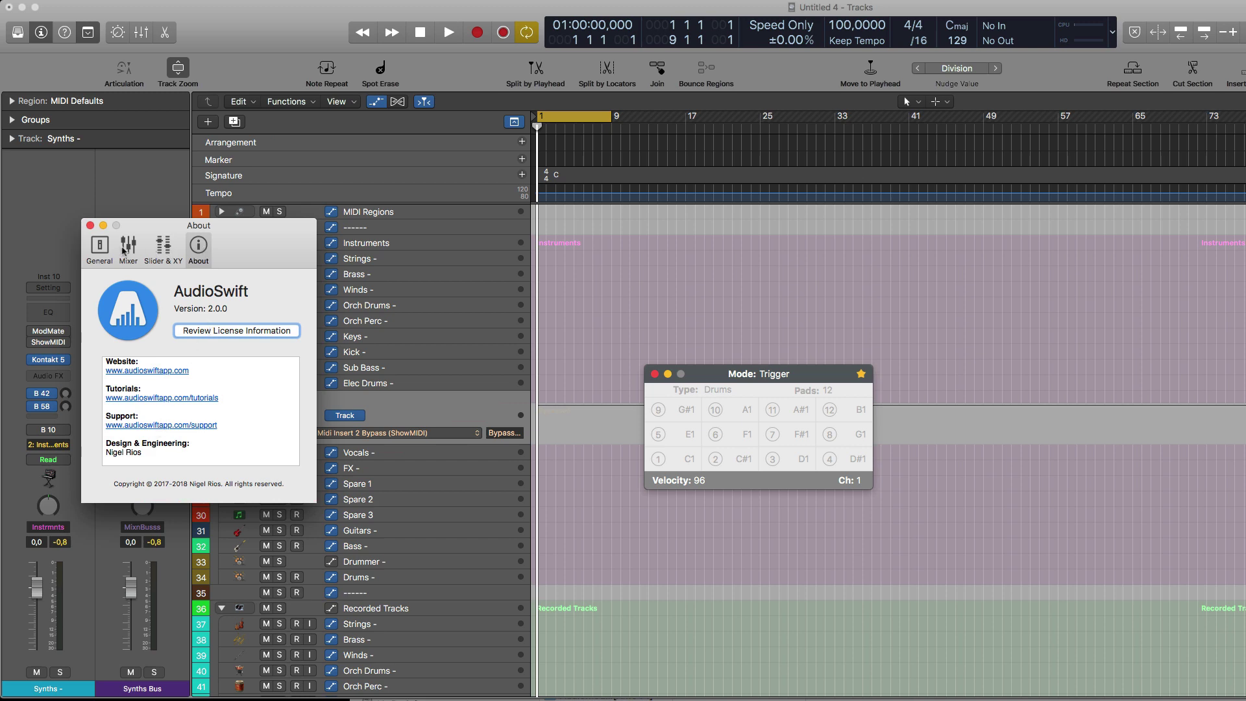
pyautogui.click(102, 249)
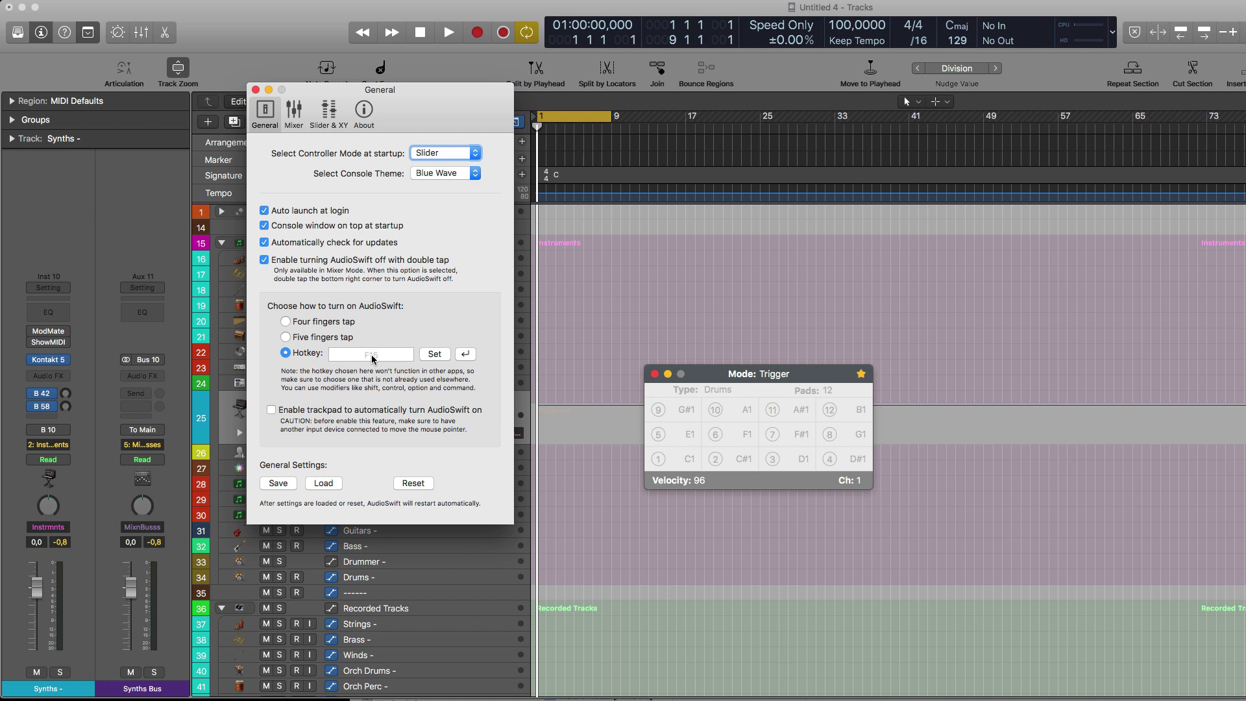
# Switch the AudioSwift console to Slider mode and test turning AudioSwift on and off with its hotkey
pyautogui.press('F15')
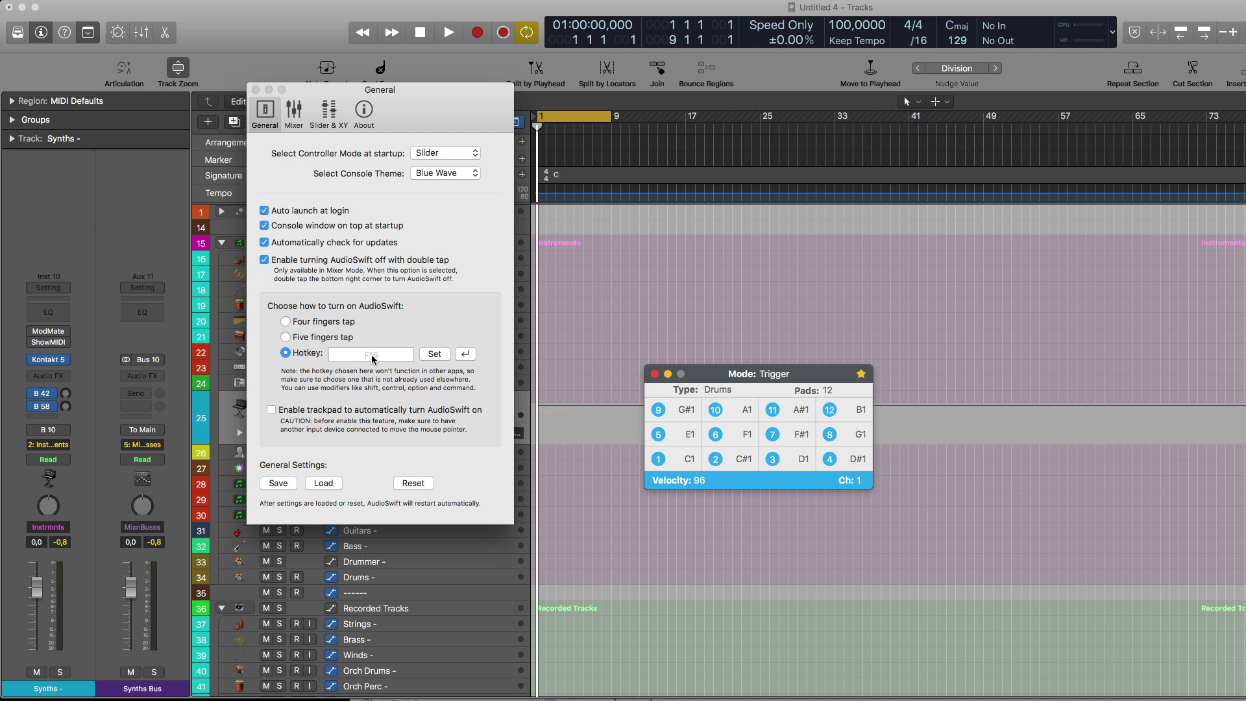
pyautogui.press('F15')
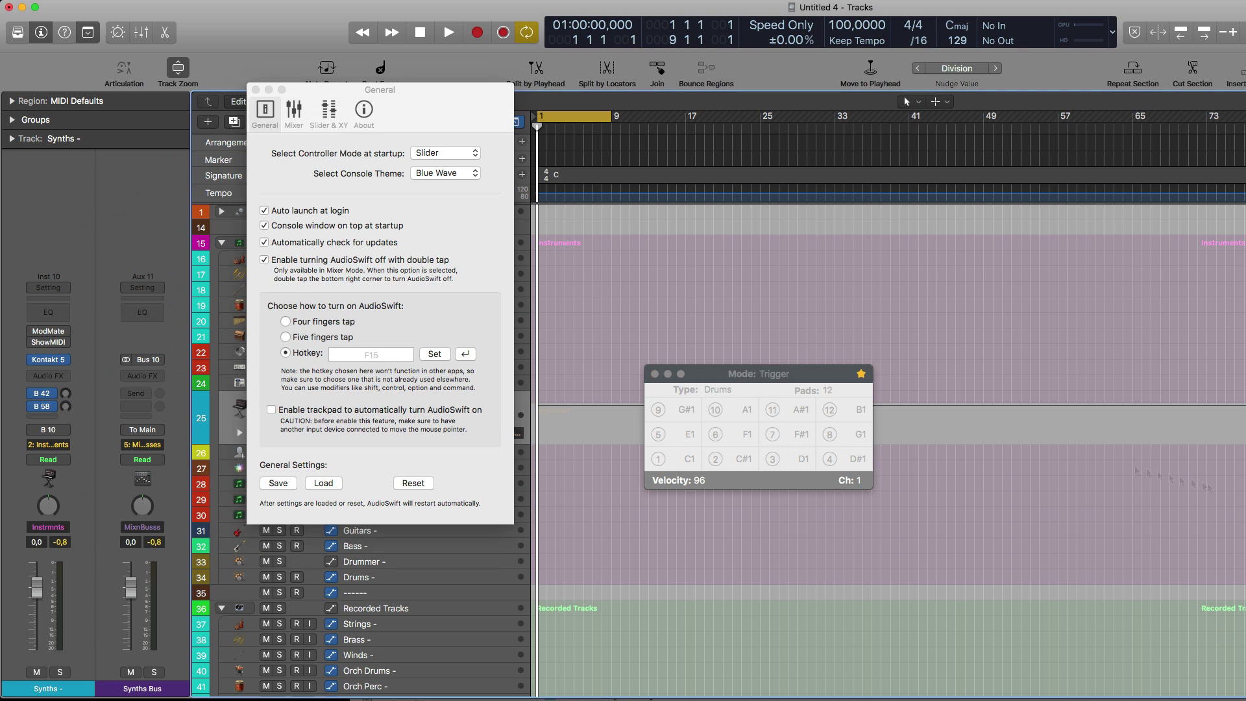
pyautogui.click(742, 374)
pyautogui.moveTo(741, 375); pyautogui.dragTo(707, 394)
pyautogui.click(743, 396)
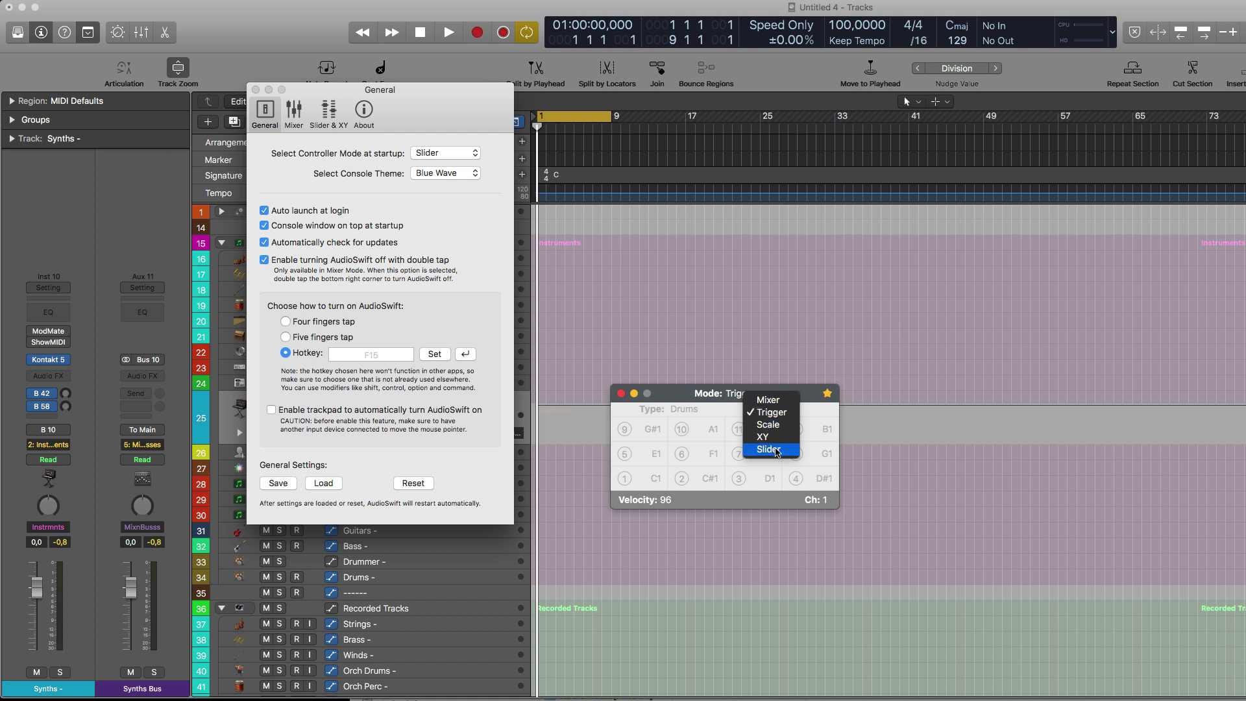
pyautogui.click(775, 449)
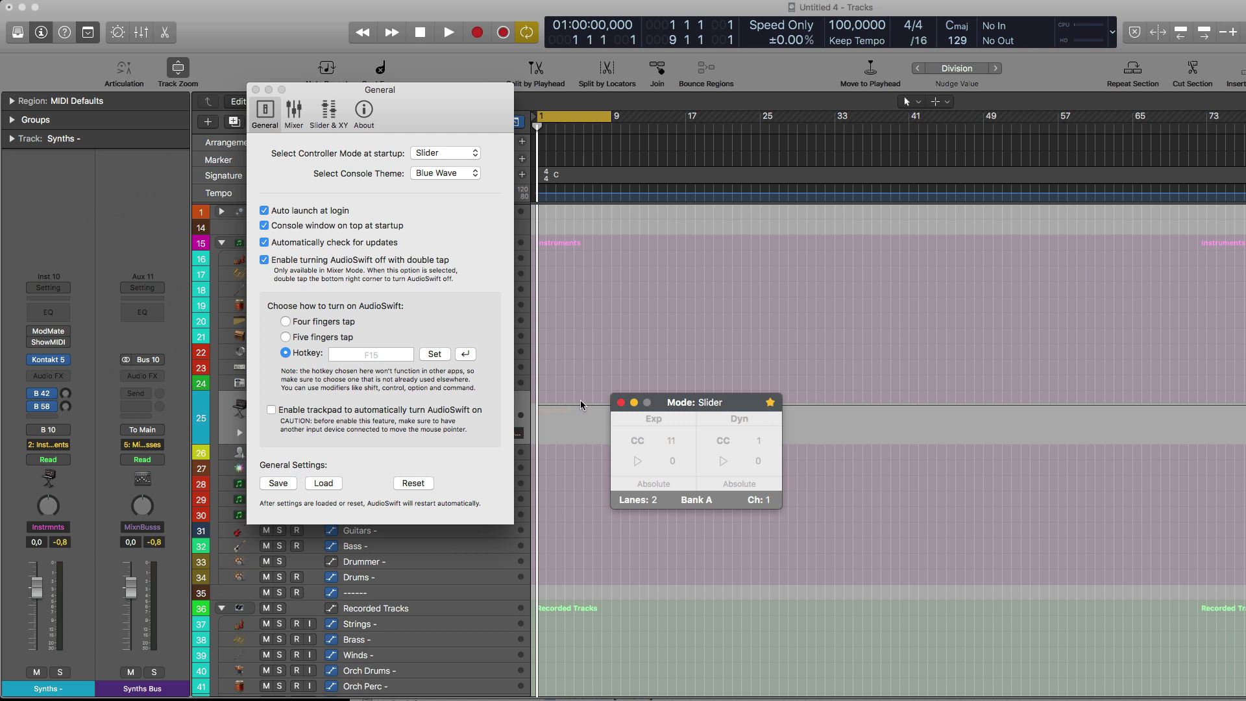
pyautogui.press('F15')
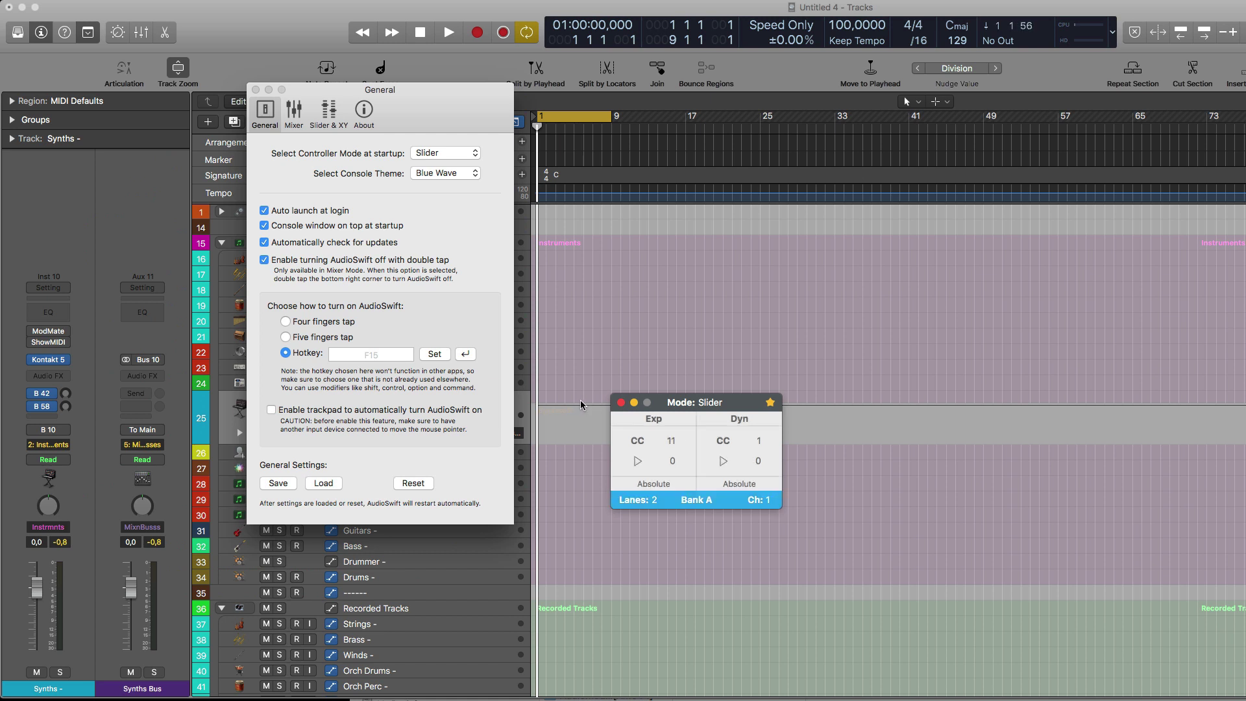
pyautogui.press('F15')
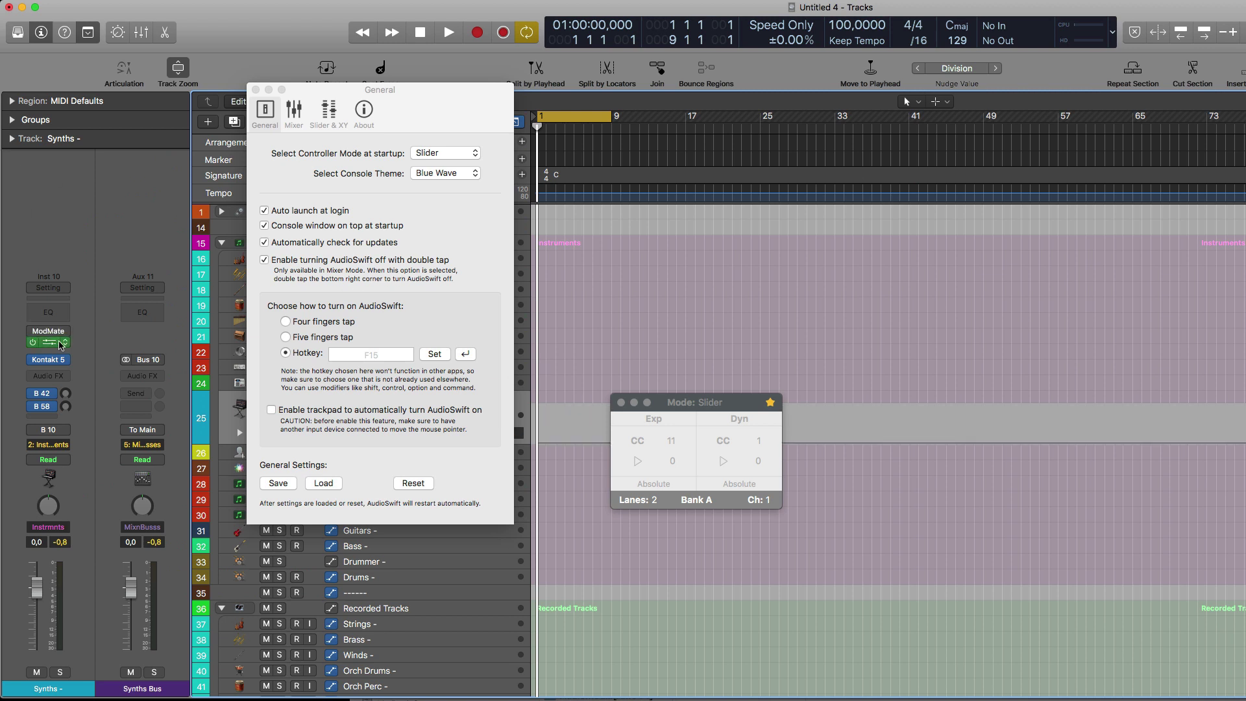
# Open ShowMIDI on the Synths track and arrange its window and the AudioSwift console so both are unobstructed
pyautogui.click(34, 341)
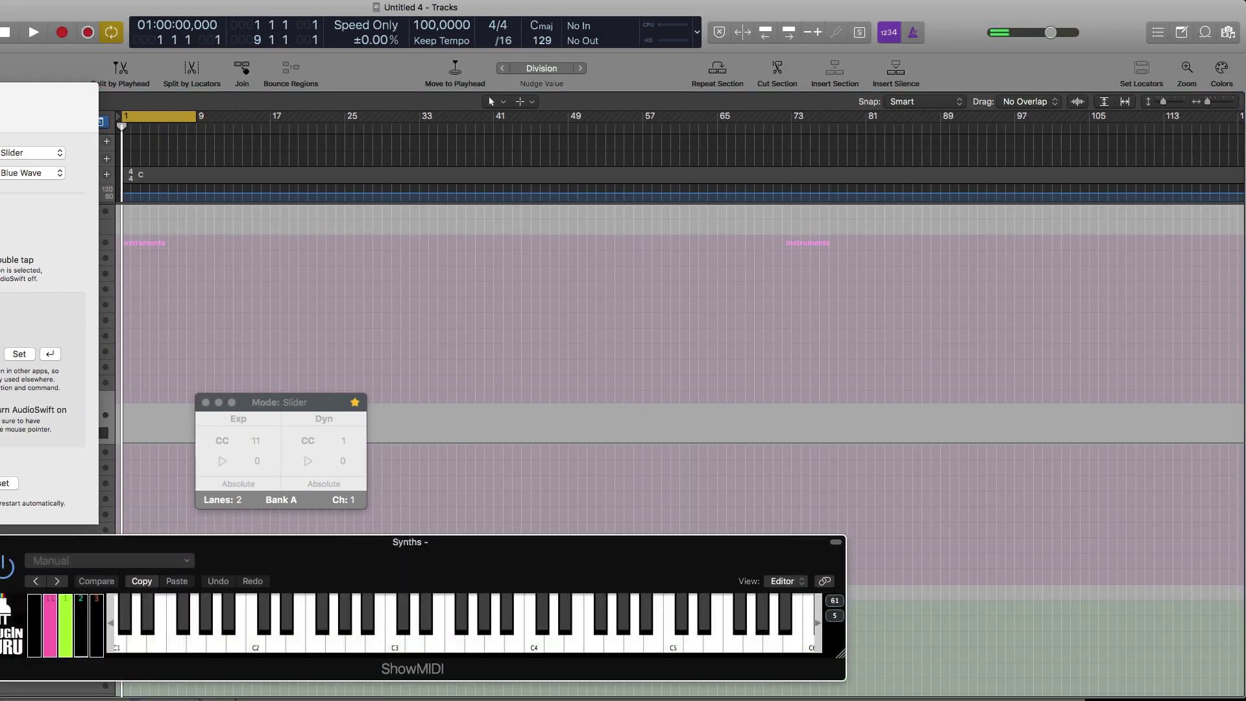
pyautogui.moveTo(319, 404); pyautogui.dragTo(1164, 363)
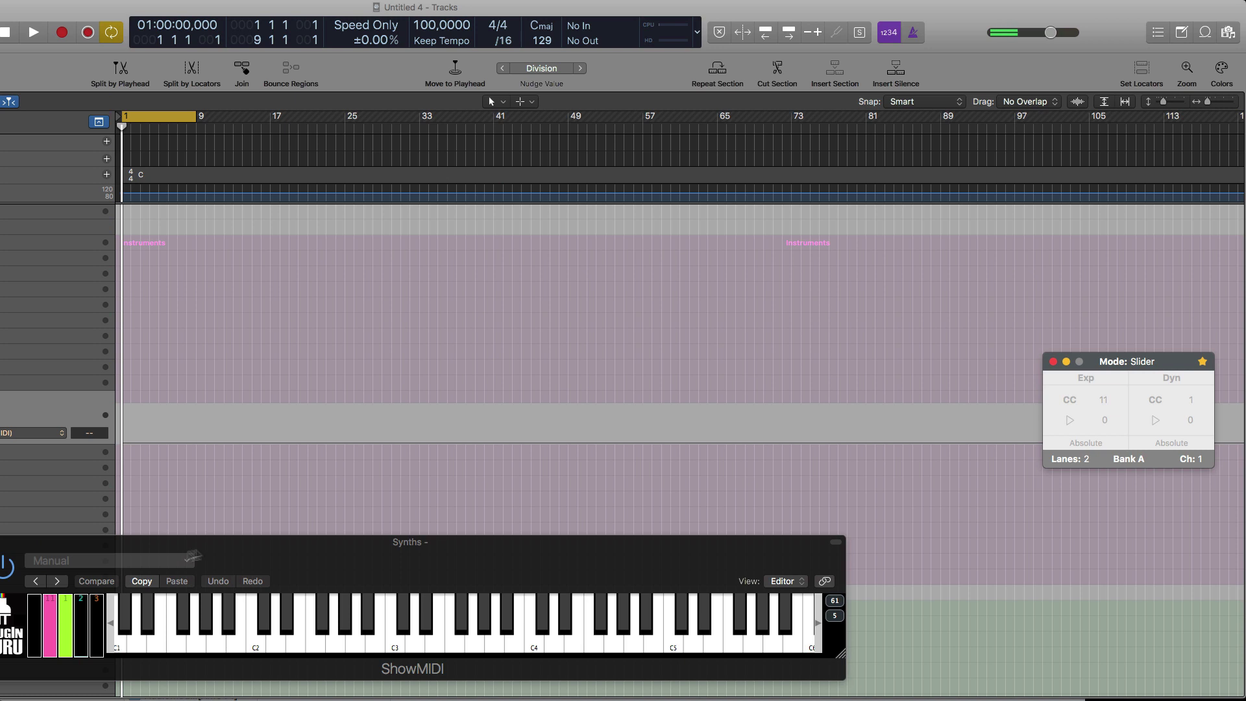
pyautogui.moveTo(271, 551); pyautogui.dragTo(362, 460)
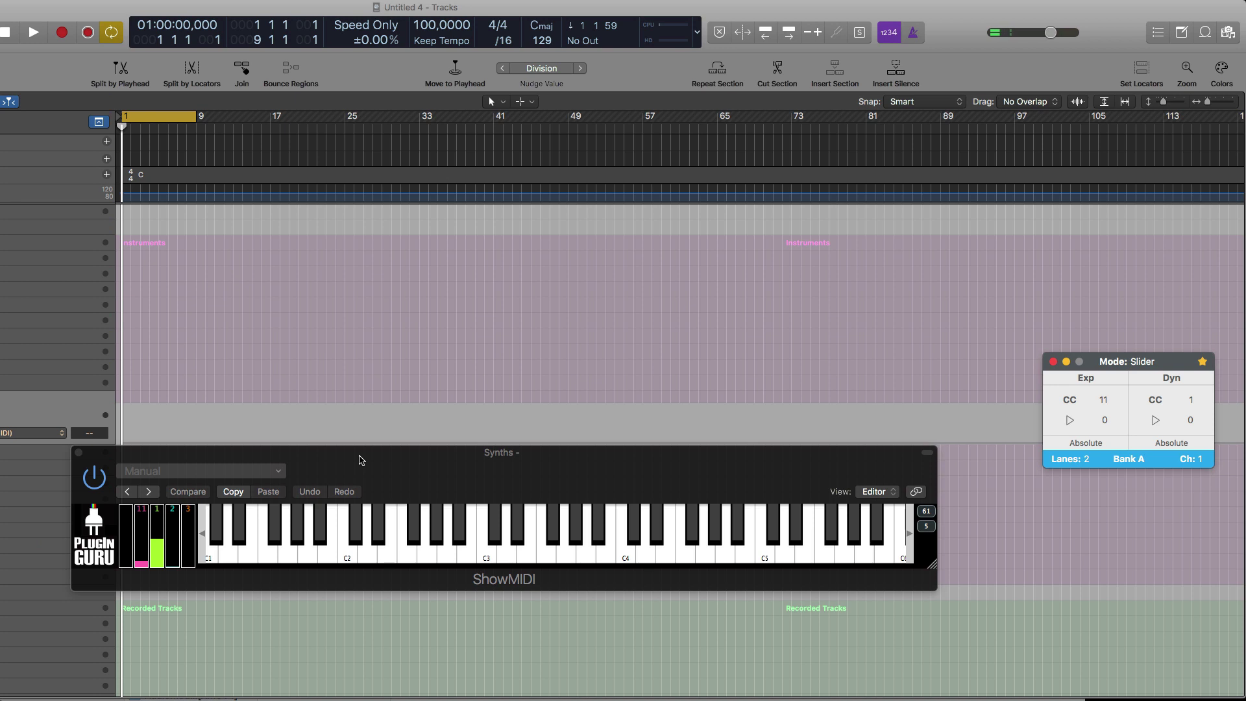
# Hide the browser window with the AudioSwift website and place the AudioSwift console just above the ShowMIDI window
pyautogui.click(361, 460)
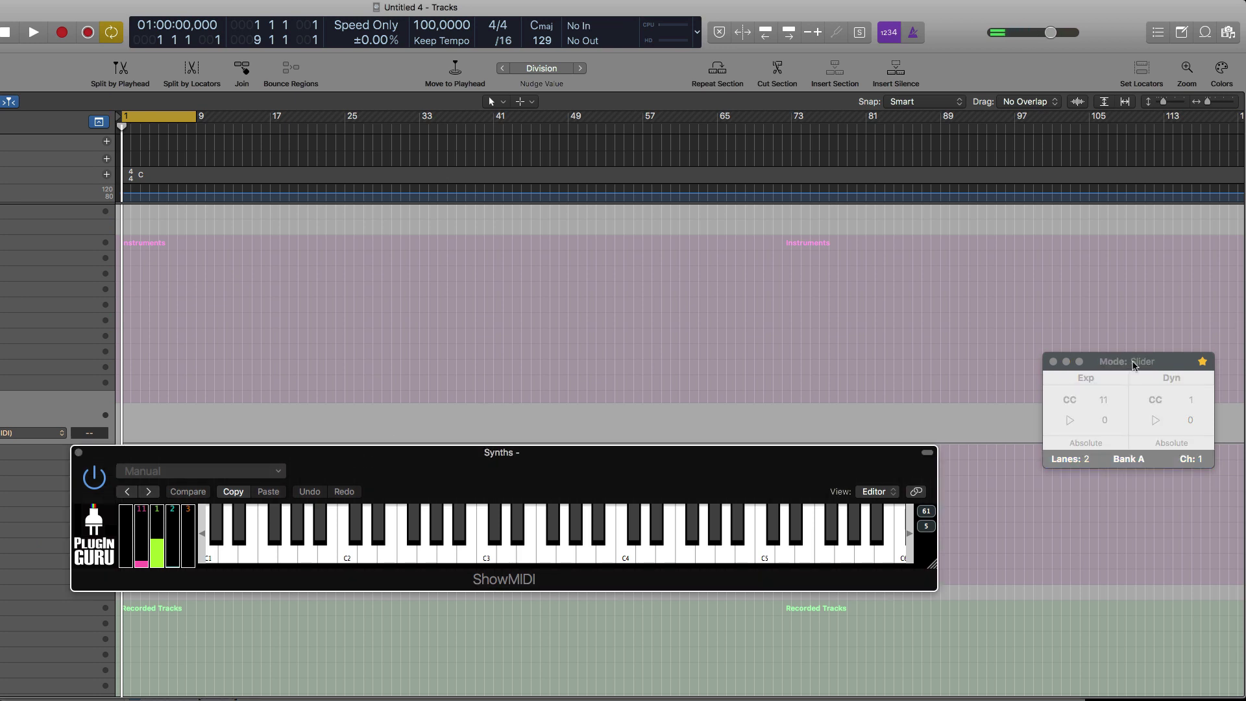
pyautogui.moveTo(1135, 366); pyautogui.dragTo(870, 338)
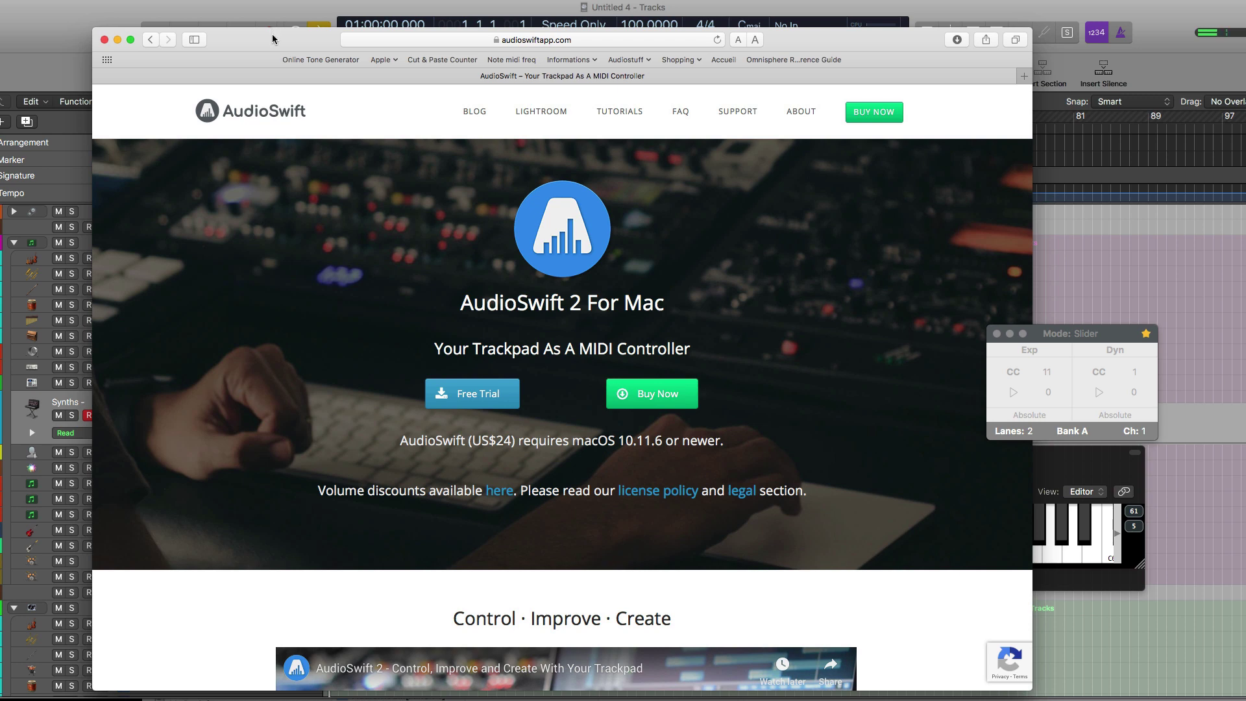
pyautogui.press('super+h')
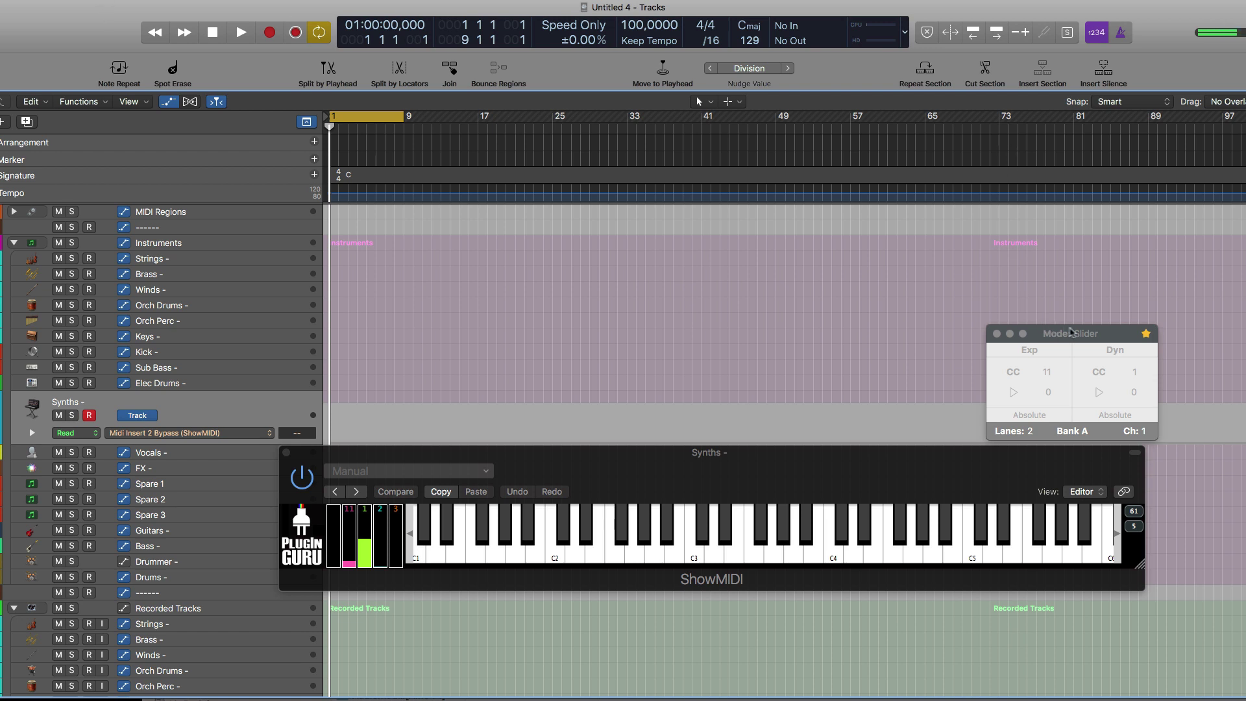
pyautogui.moveTo(1071, 332); pyautogui.dragTo(1046, 308)
pyautogui.click(1046, 309)
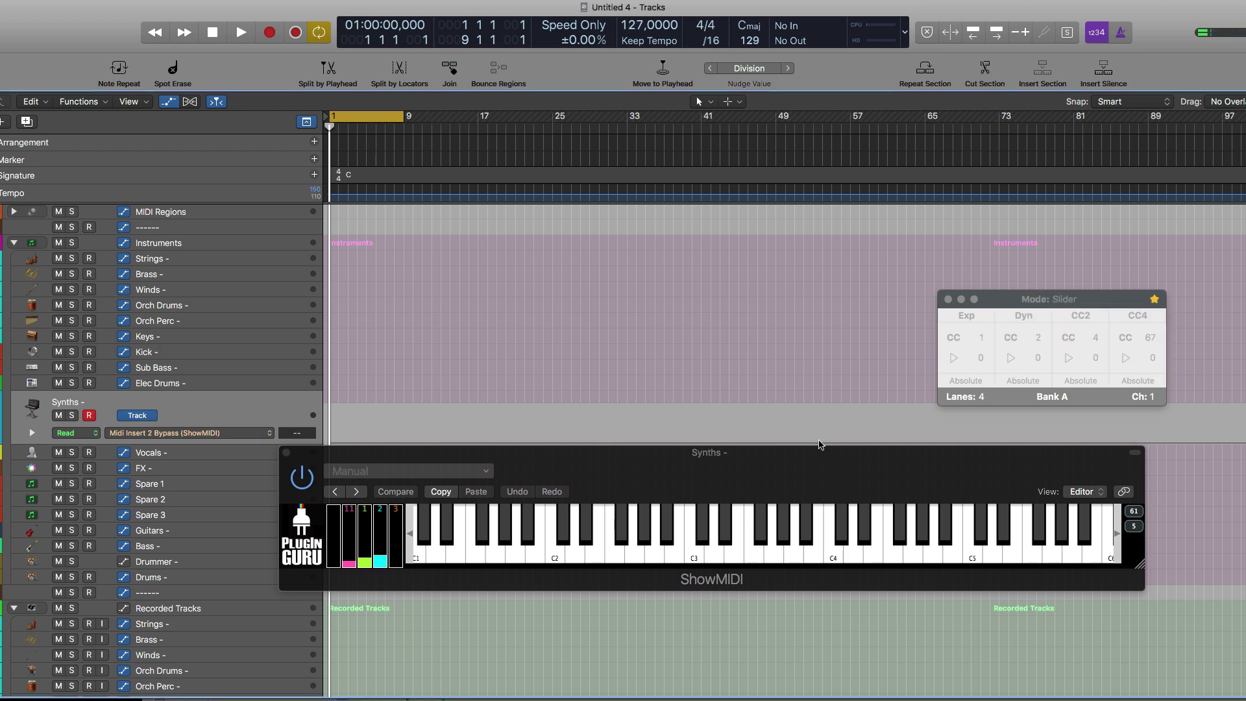
# Arrange the ModMate window above the lowered ShowMIDI window on the Synths track and close the AudioSwift console
pyautogui.moveTo(623, 484); pyautogui.dragTo(621, 558)
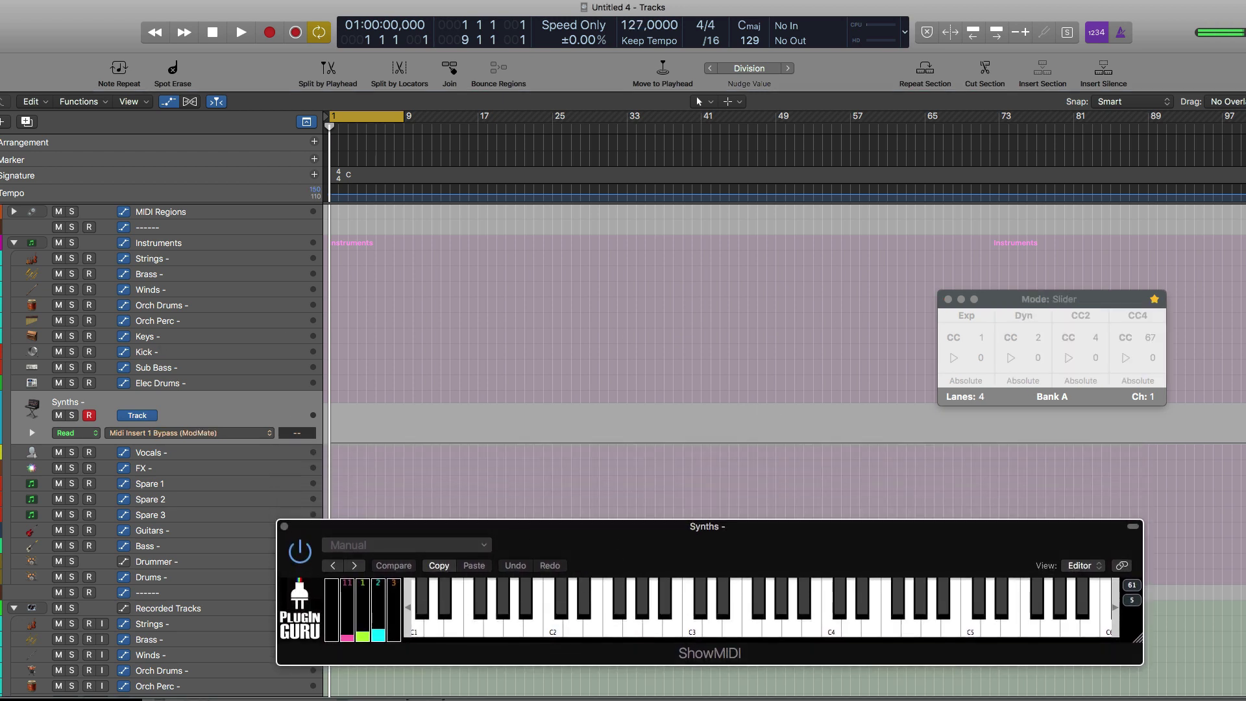
pyautogui.moveTo(729, 275); pyautogui.dragTo(782, 254)
pyautogui.click(948, 300)
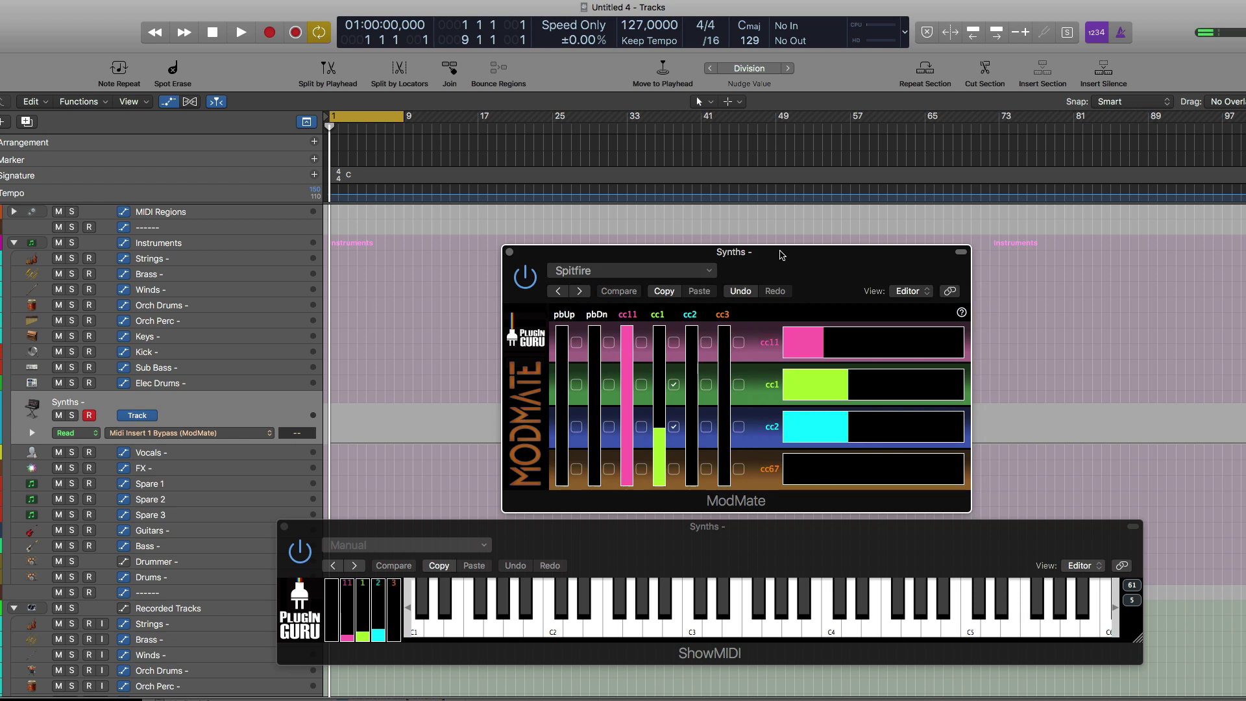